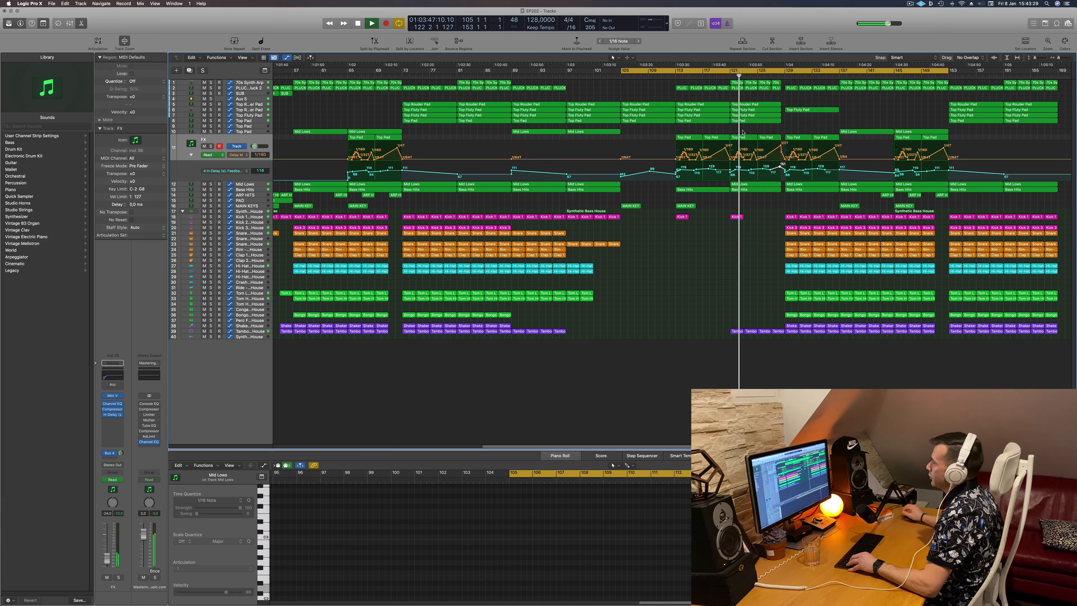
- Play the arrangement from about bar 120 and select the 70s Synth Arp track
left_click(724, 76)
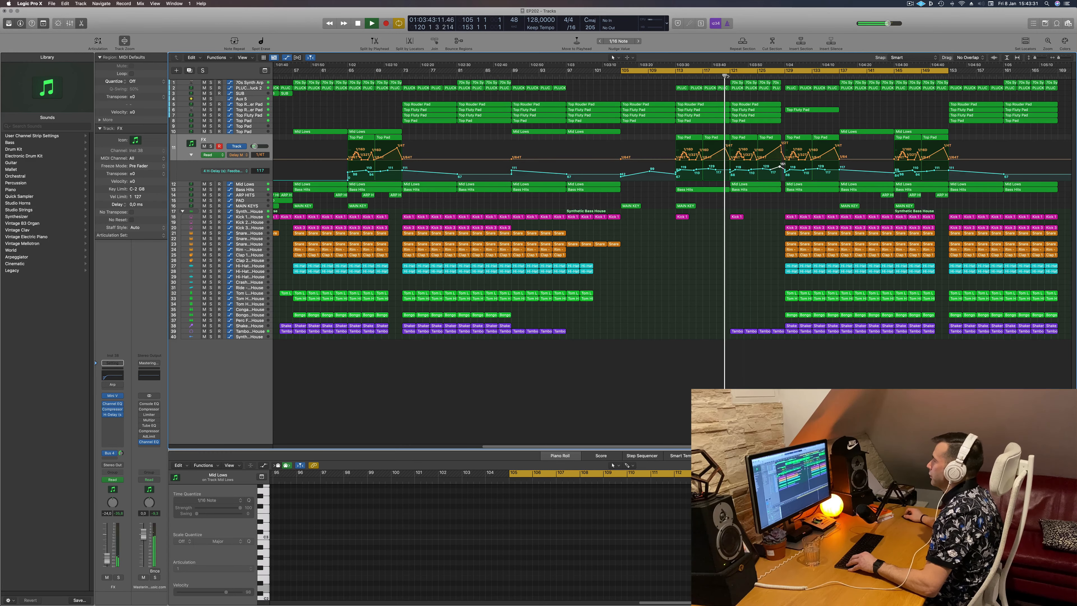
key("super+Left")
key("super+Left")
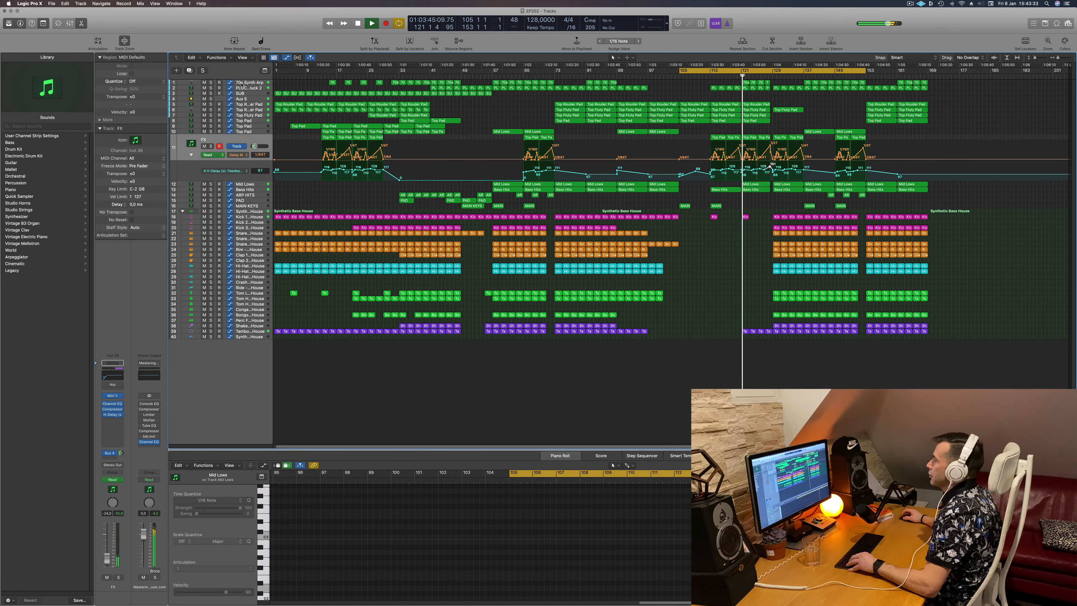
left_click(232, 84)
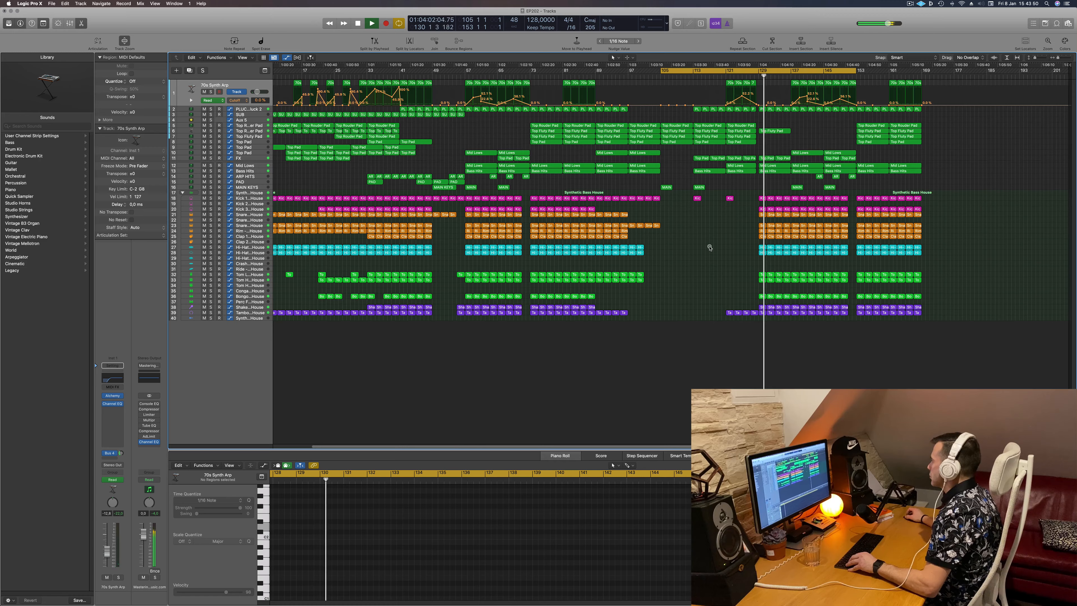
- Split the Bass Hits region that starts at bar 129 at bar 133 and delete its first part
key("super+Right")
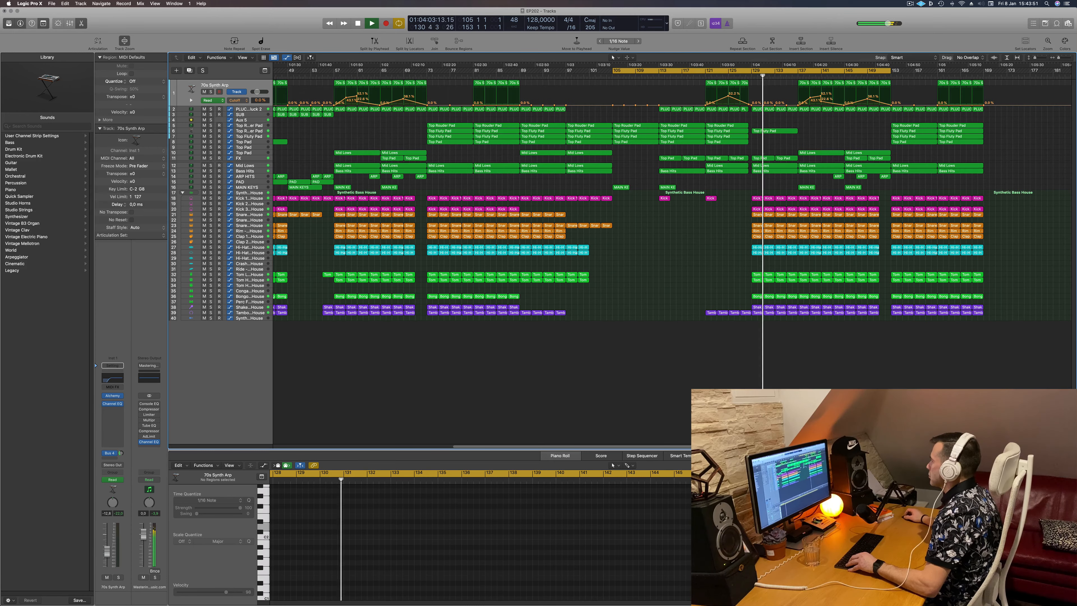
left_click(751, 76)
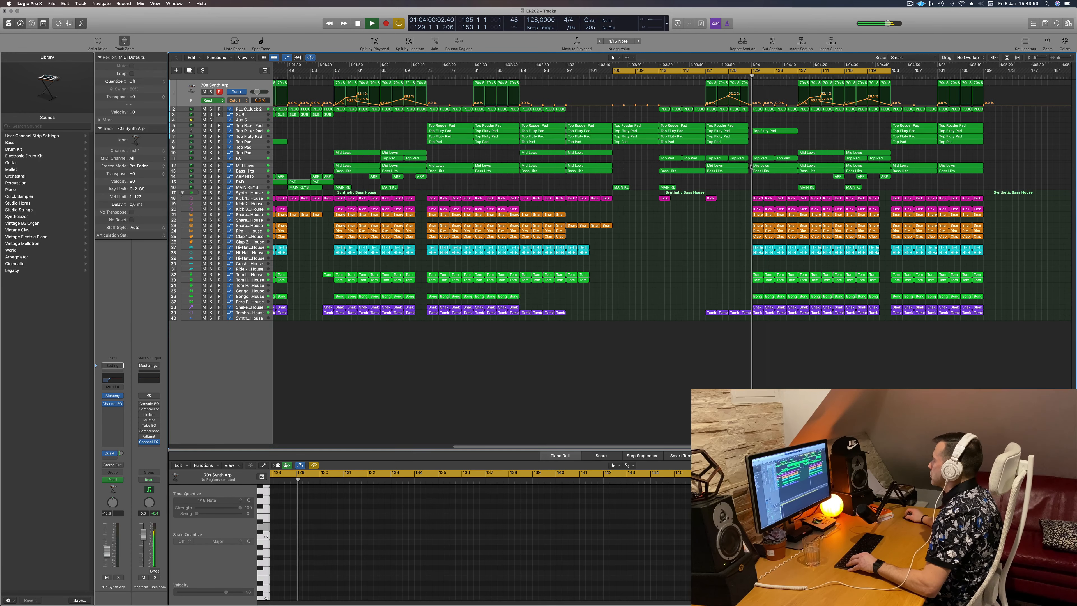
left_click(766, 174)
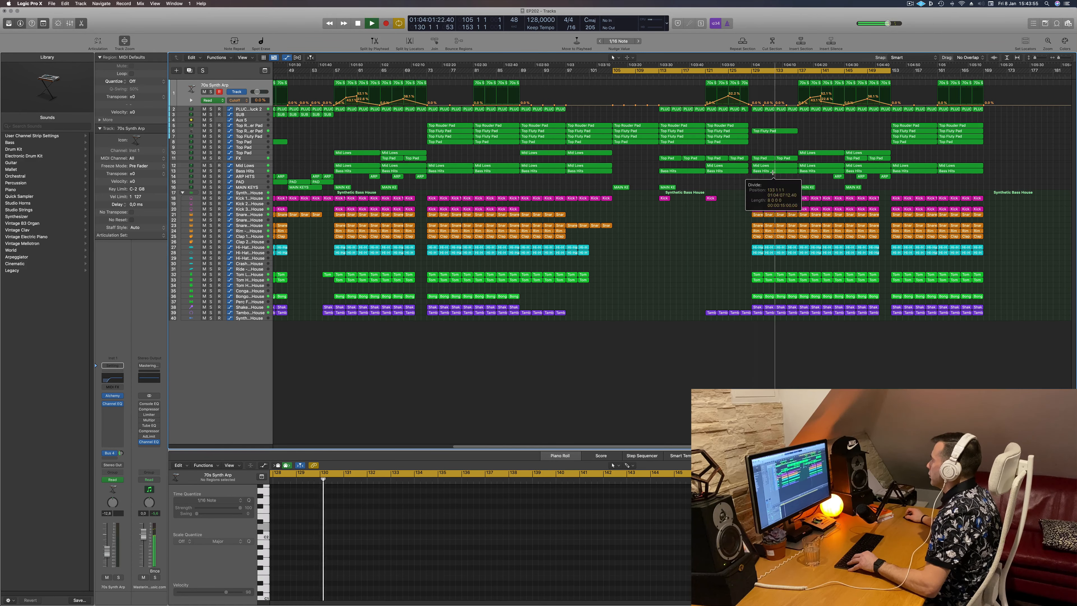
left_click(768, 174)
key("Delete")
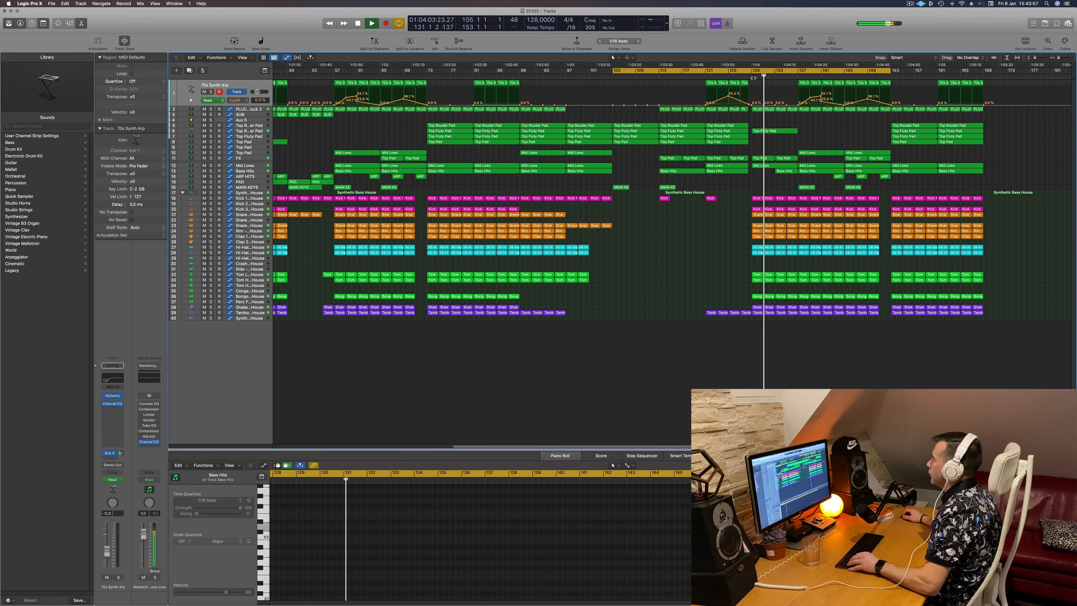
- Replay the transition into bar 129 and briefly solo the Bass Hits track to check it
left_click(744, 76)
scroll(712, 248, "up", 5)
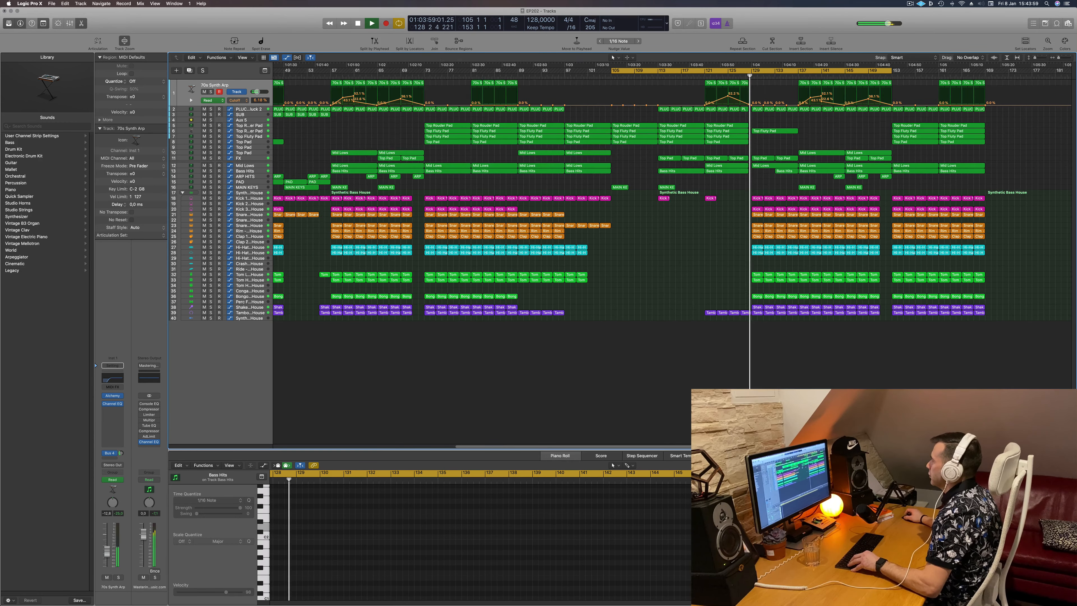
scroll(712, 248, "down", 3)
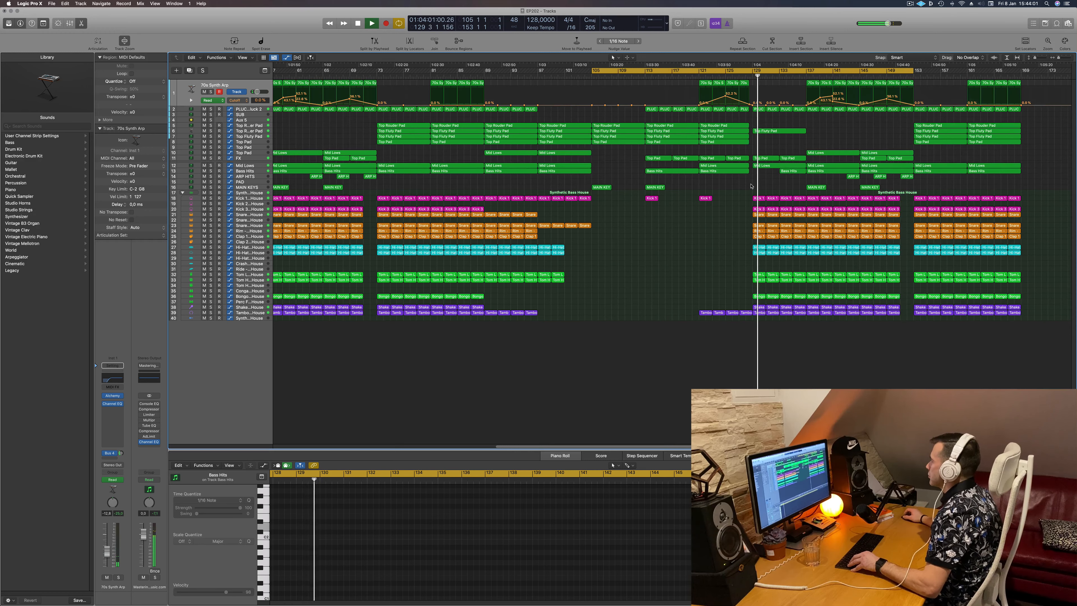
scroll(766, 191, "up", 3)
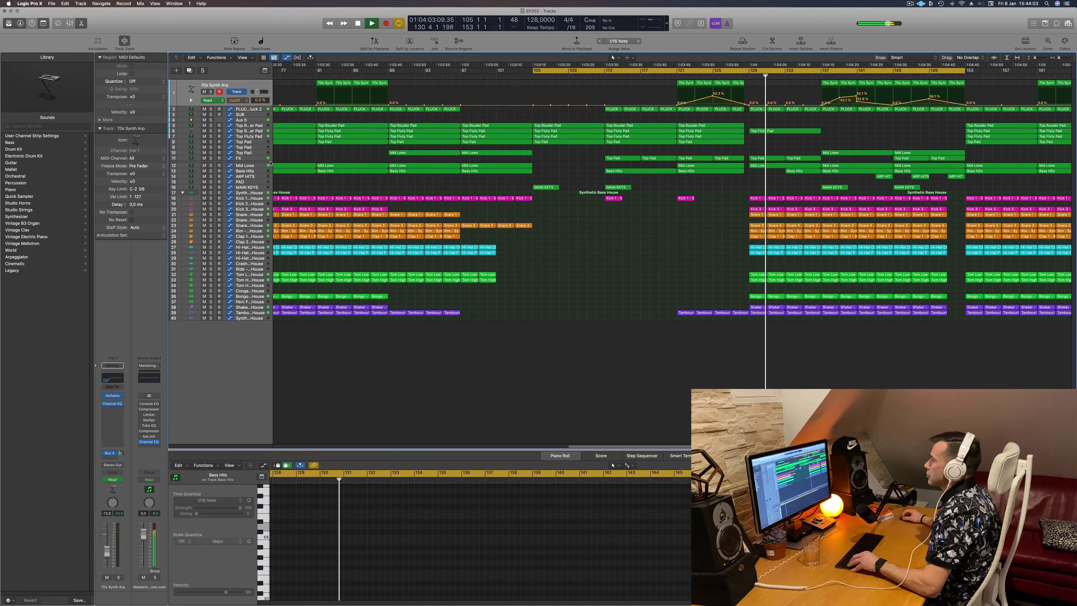
left_click(257, 172)
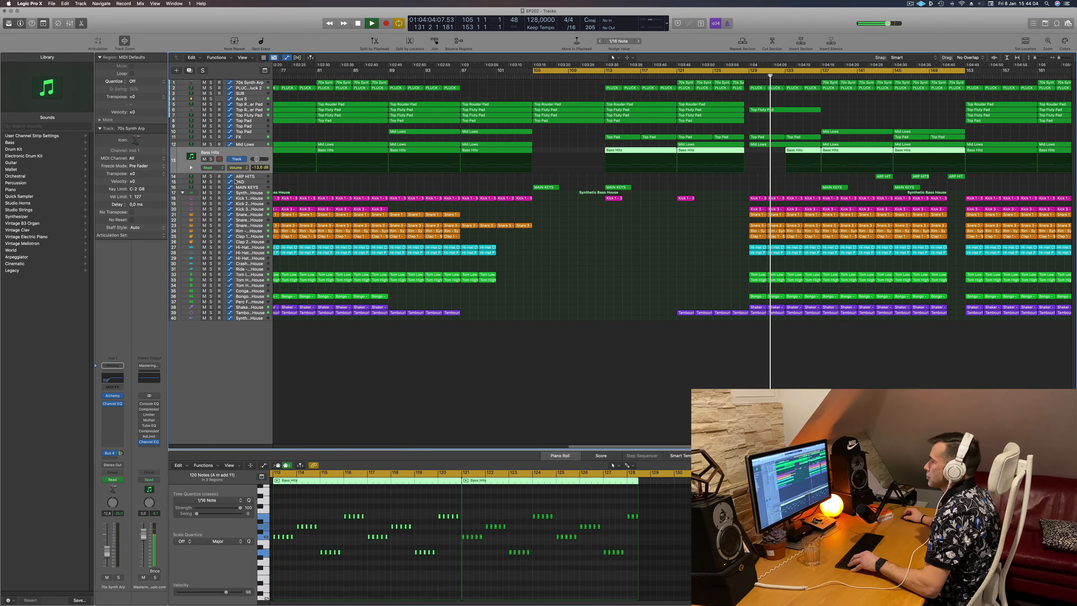
left_click(211, 160)
left_click(212, 159)
- Check the Snare 3 track in solo, unsolo it and lower its volume to -12.0 dB
scroll(509, 255, "down", 3)
left_click(256, 225)
left_click(119, 577)
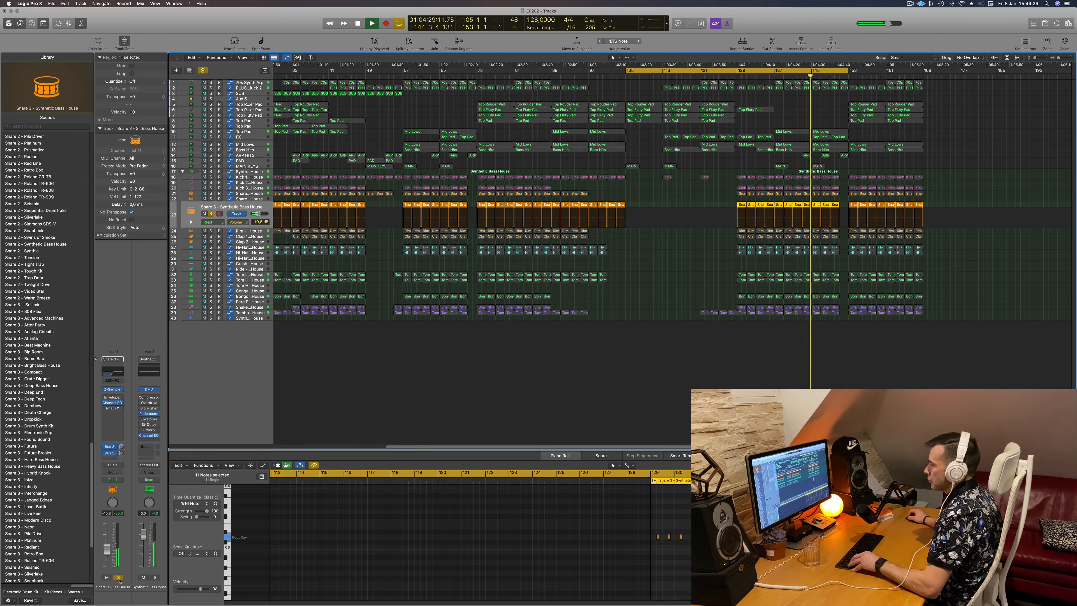
left_click(119, 580)
left_click_drag(107, 549, 107, 551)
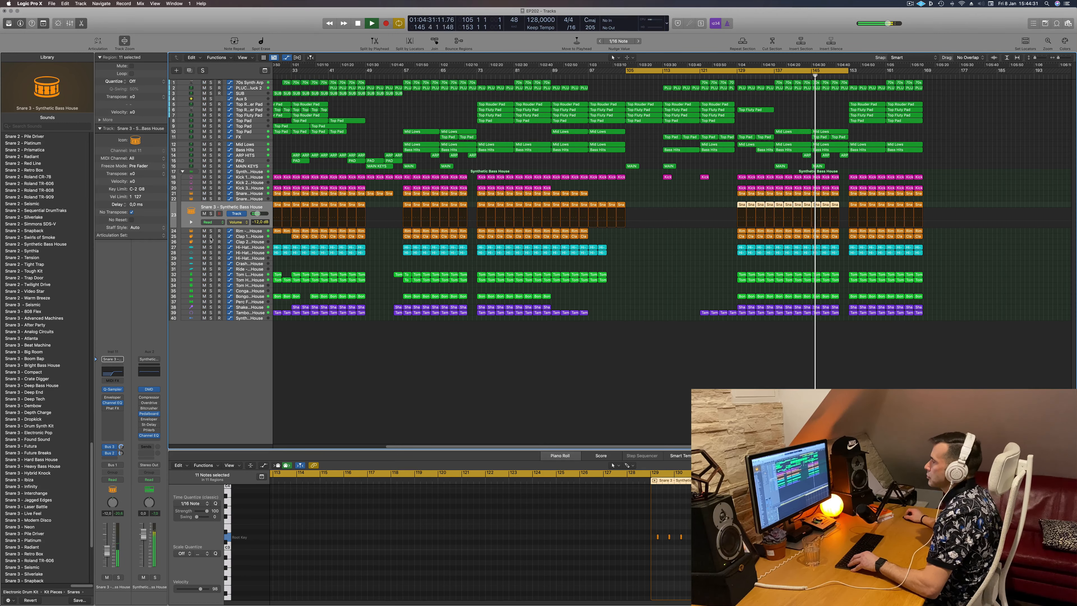
- Select the Tambourine track, extend the cycle range to bar 169 and play from bar 153
left_click(250, 312)
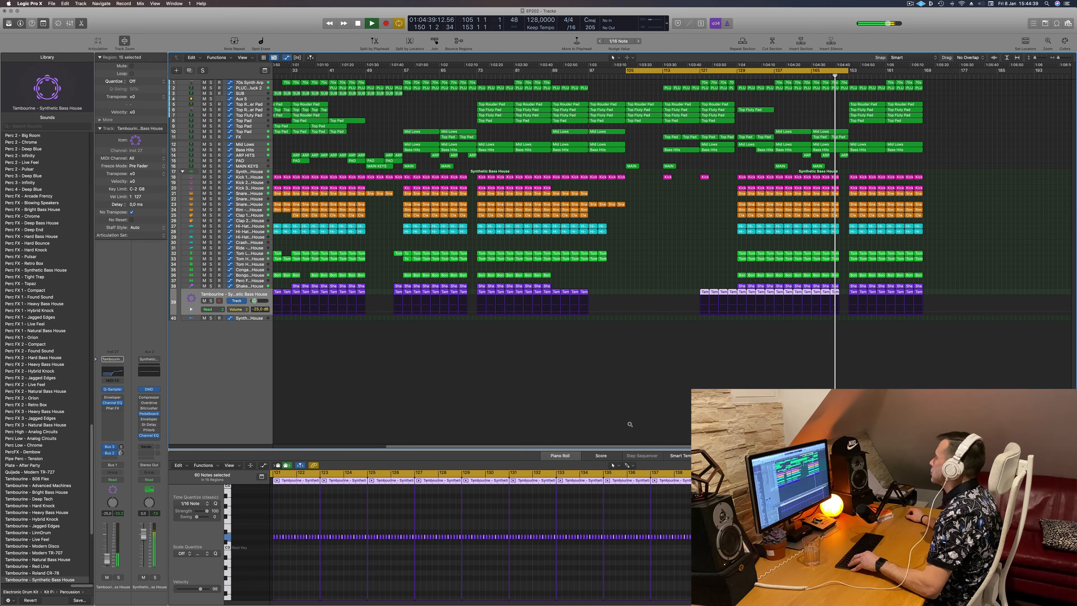
left_click(658, 412)
scroll(879, 381, "up", 4)
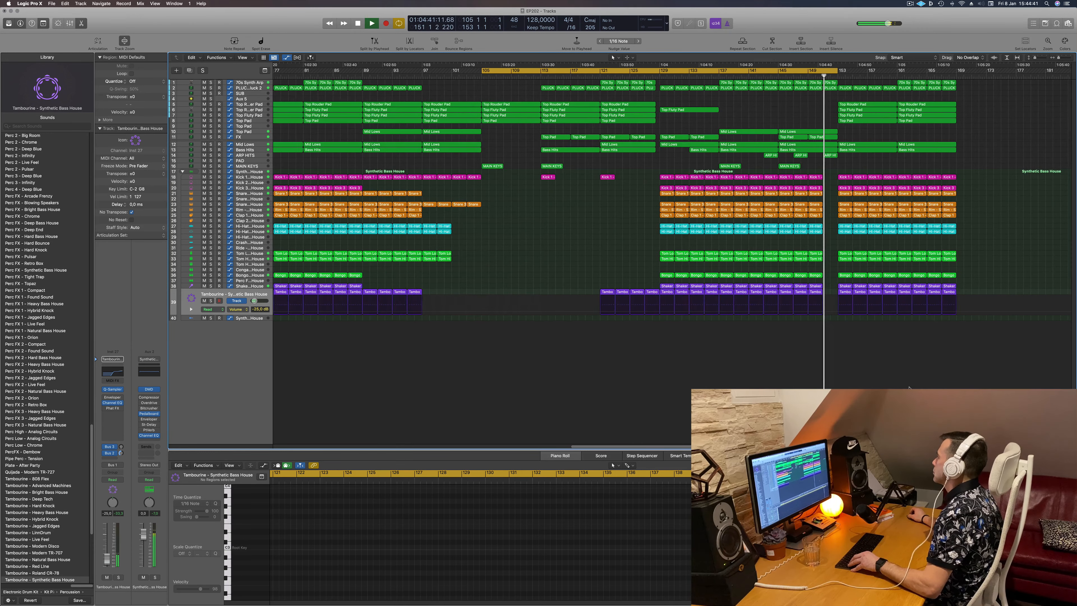
left_click_drag(838, 71, 955, 74)
scroll(955, 85, "down", 4)
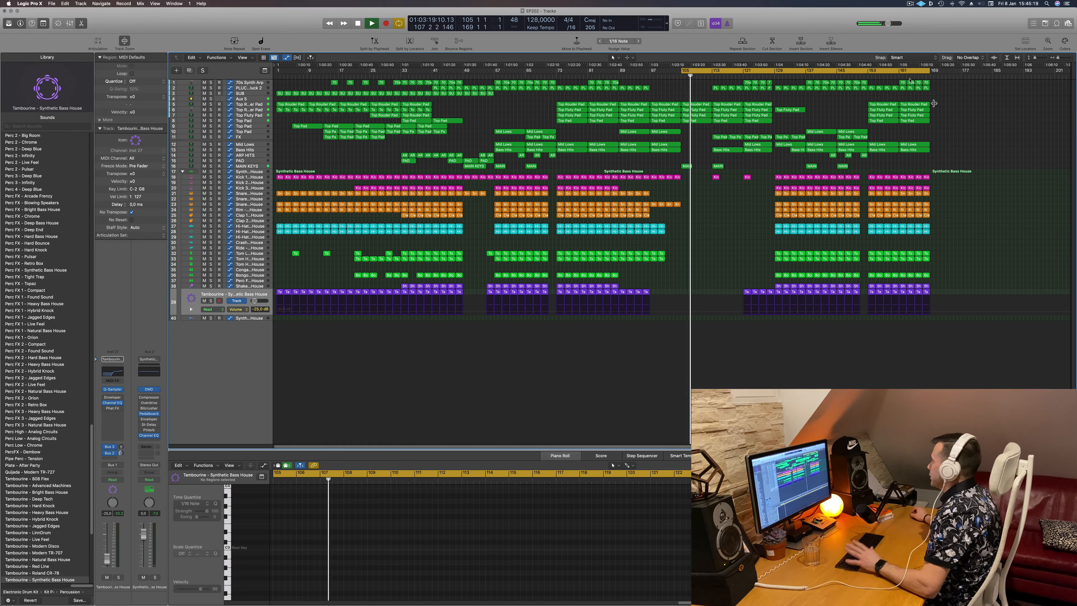
left_click(869, 76)
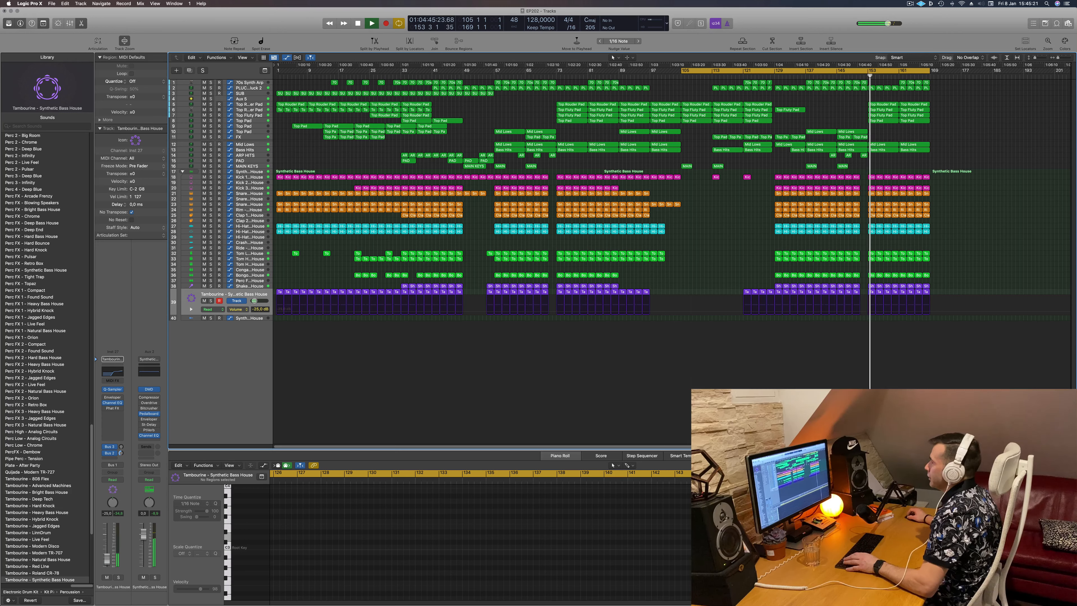
- Audition the section around bar 33, copy all regions of bars 33–48 to bar 169 and extend the cycle range past them
left_click(430, 75)
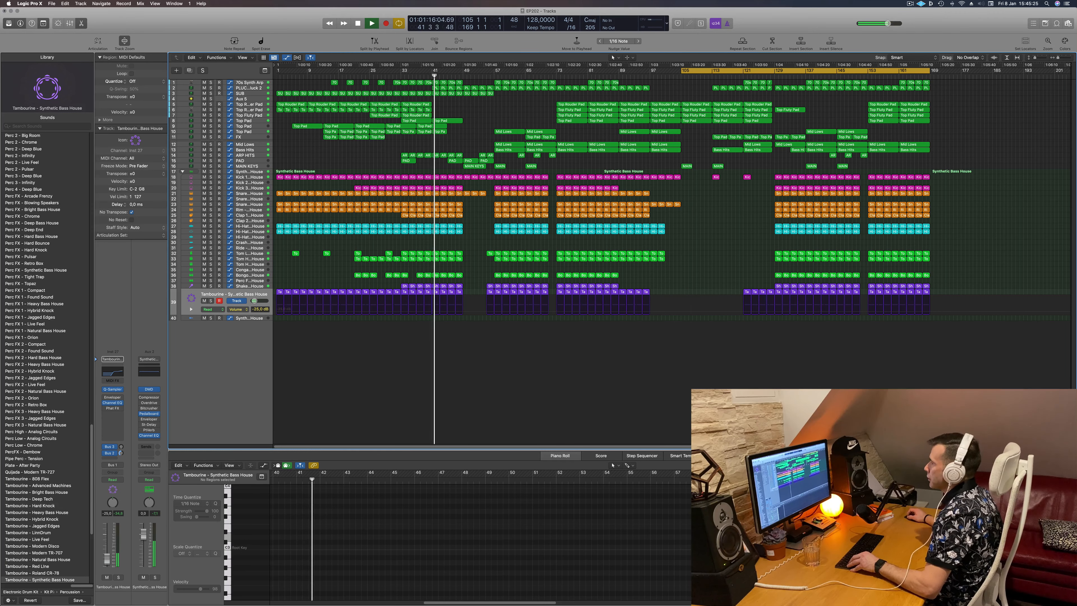
left_click(399, 76)
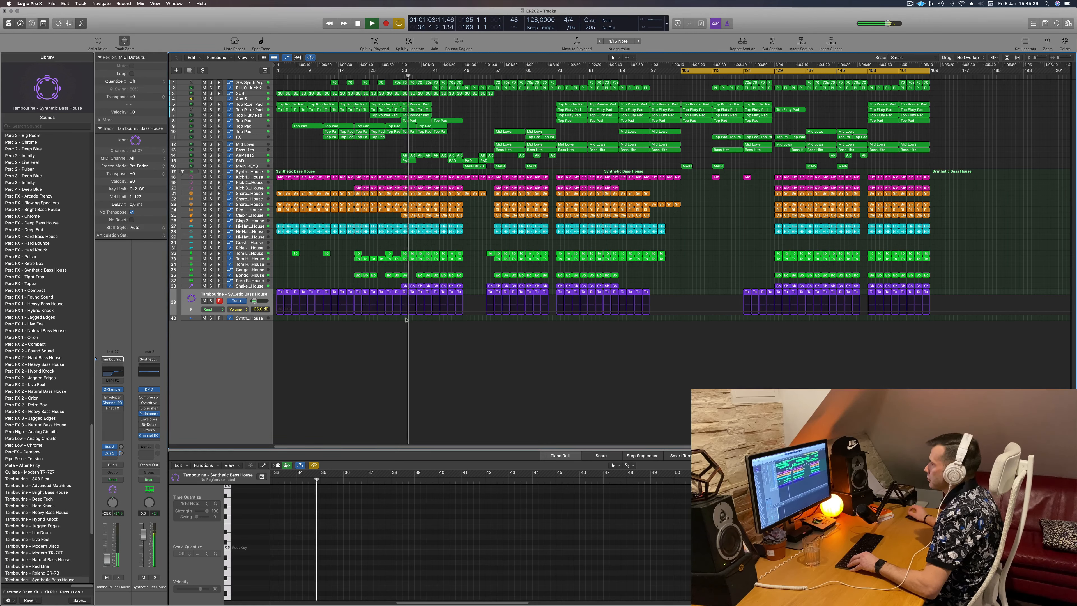
left_click(388, 76)
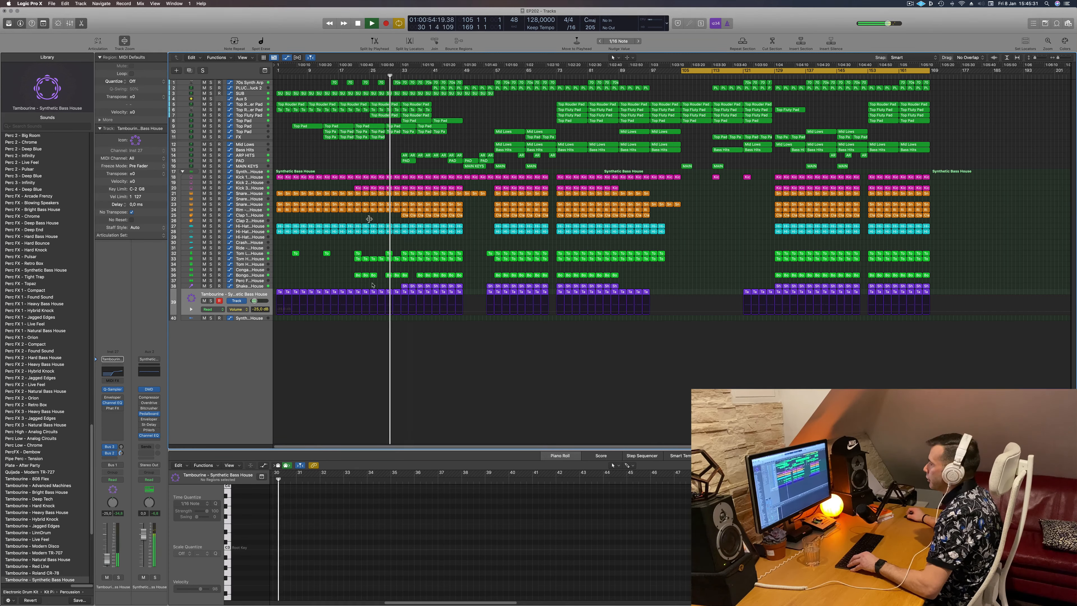
left_click_drag(403, 324, 463, 80)
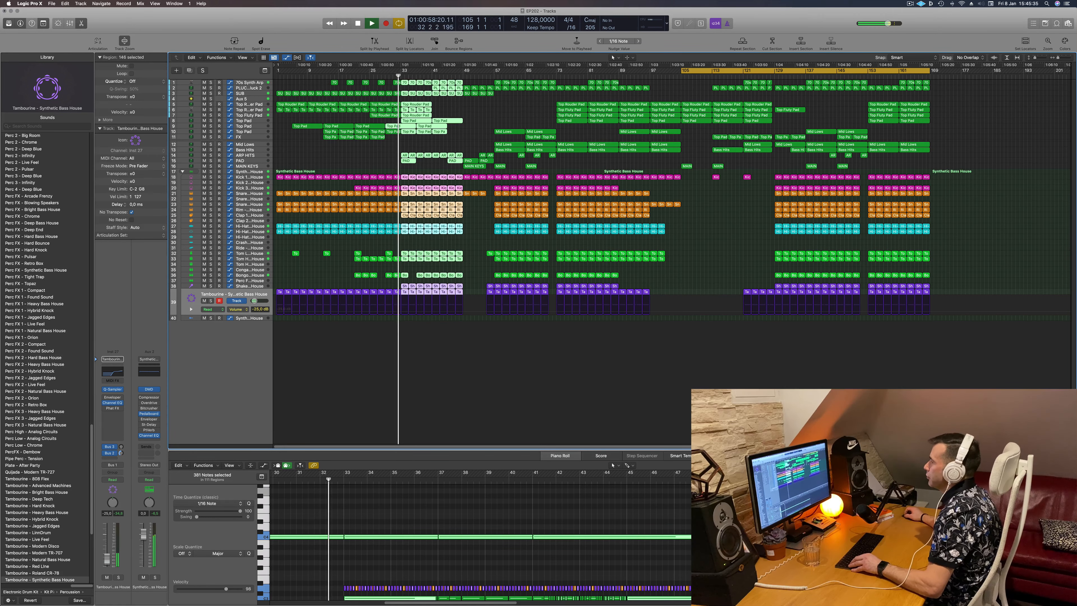
left_click_drag(405, 82, 1022, 74)
left_click(928, 73)
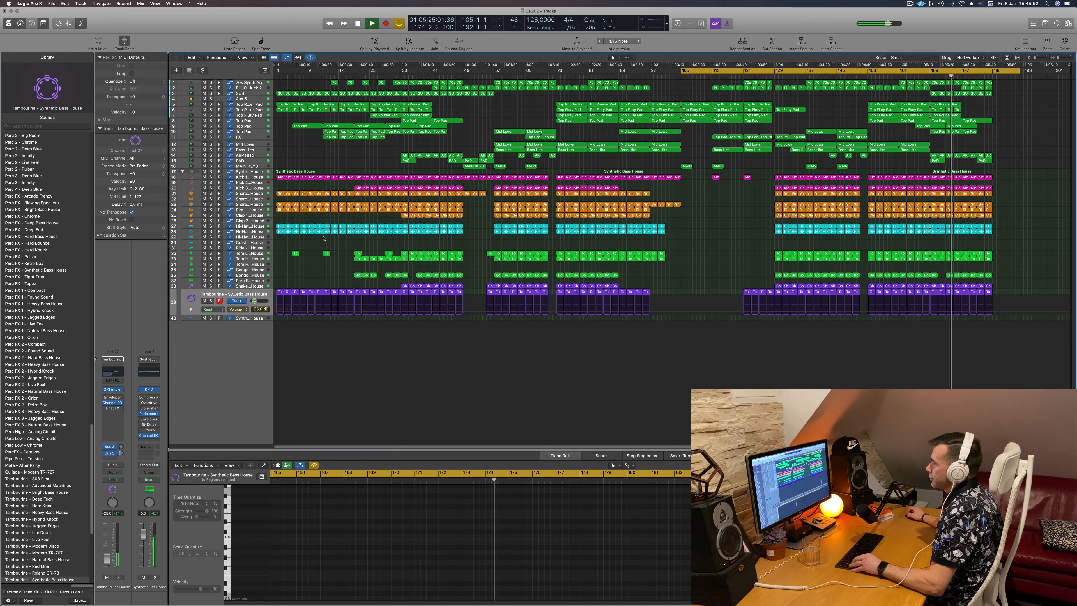
- Copy all regions of bars 17–32 to bar 185, after the last section
left_click_drag(336, 64, 375, 64)
left_click_drag(336, 319, 364, 91)
left_click(339, 321)
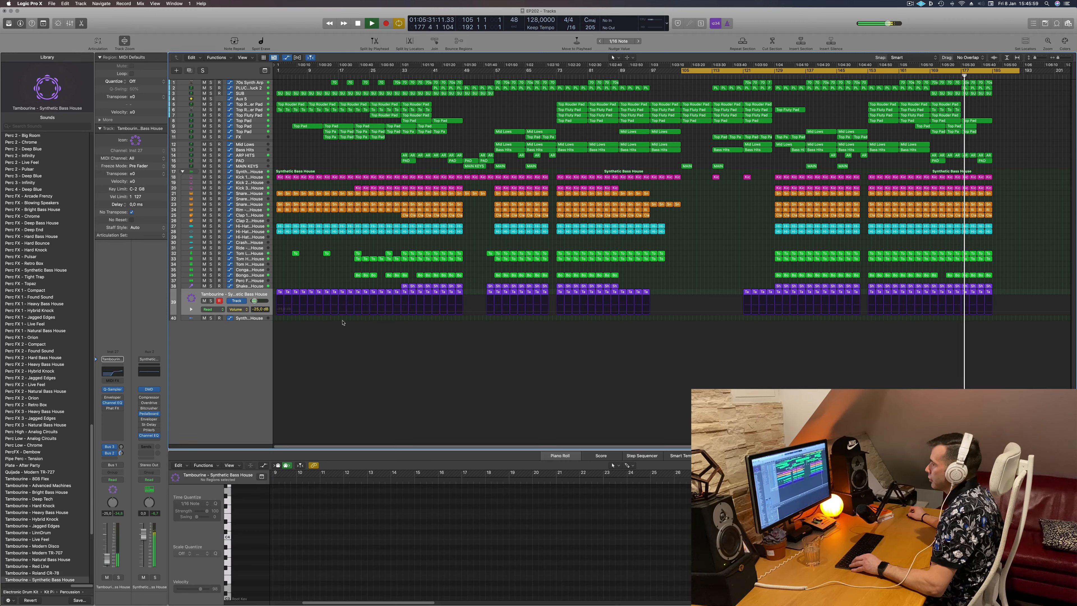
left_click_drag(342, 321, 1005, 83)
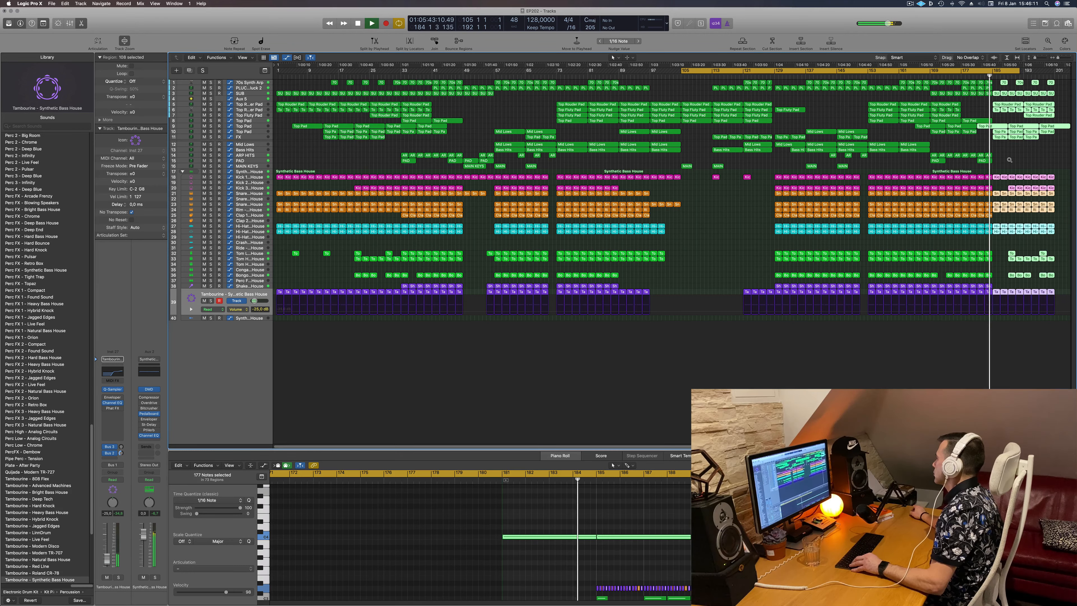
- Set the cycle range to bars 185–201 and repeat the selected regions once from bar 201
scroll(1006, 83, "up", 5)
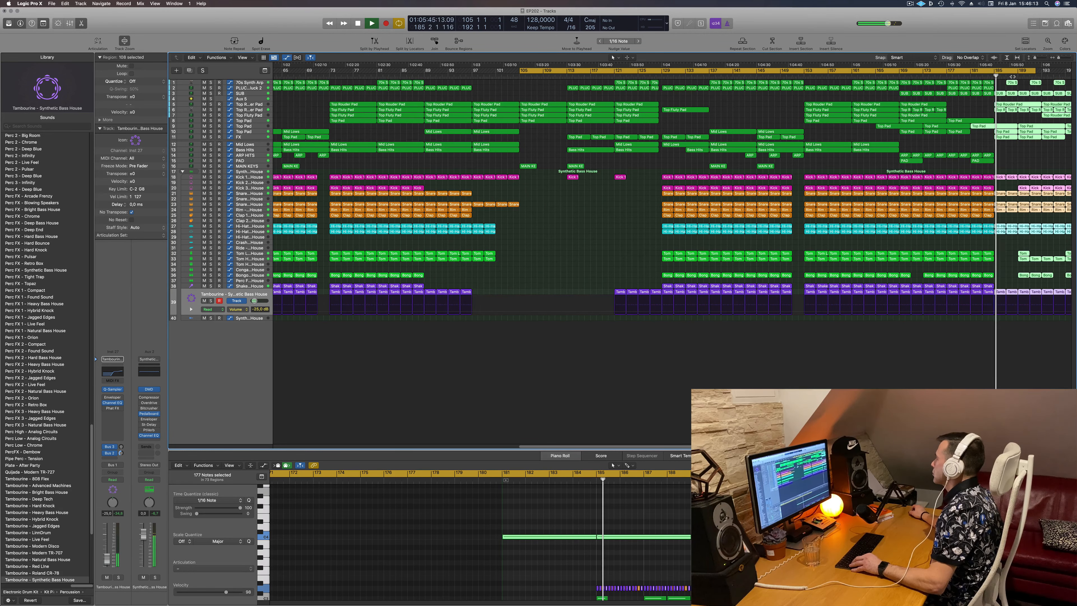
left_click_drag(1058, 57, 1057, 57)
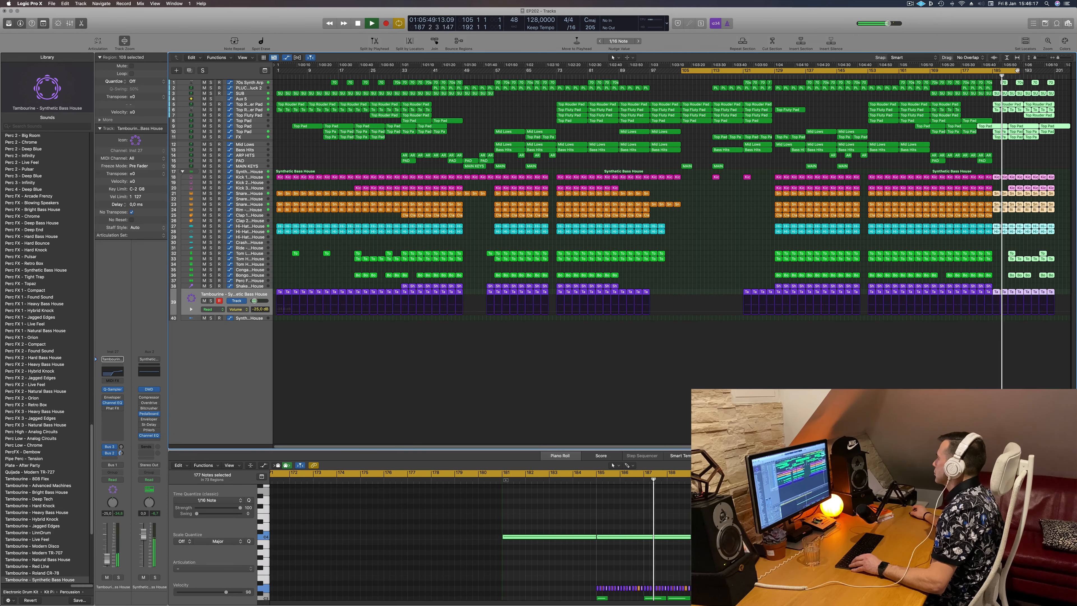
left_click(993, 71)
left_click_drag(993, 72, 1052, 75)
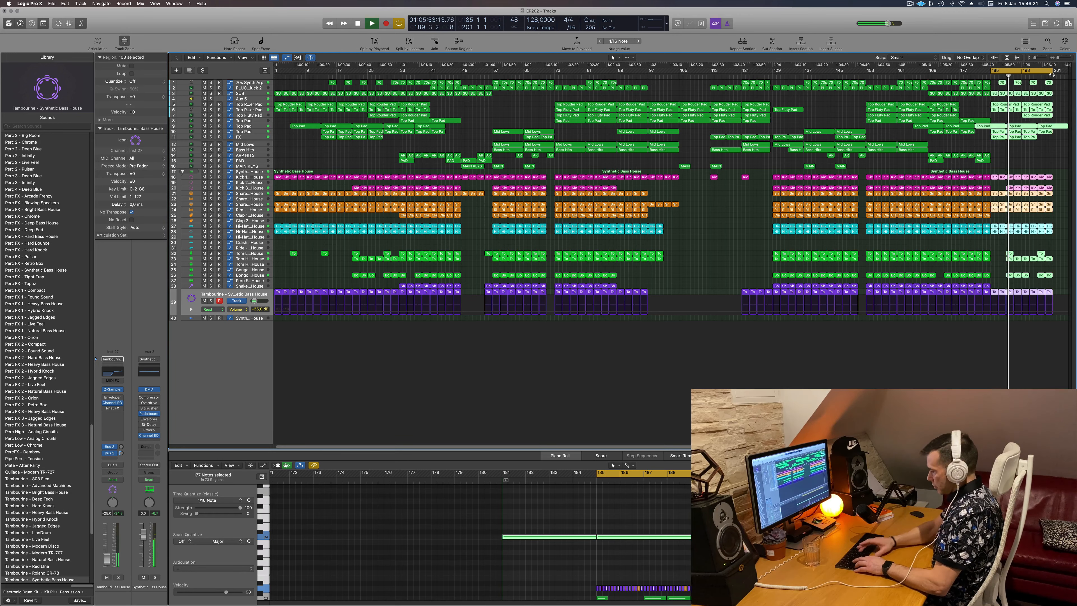
key("ctrl+super+r")
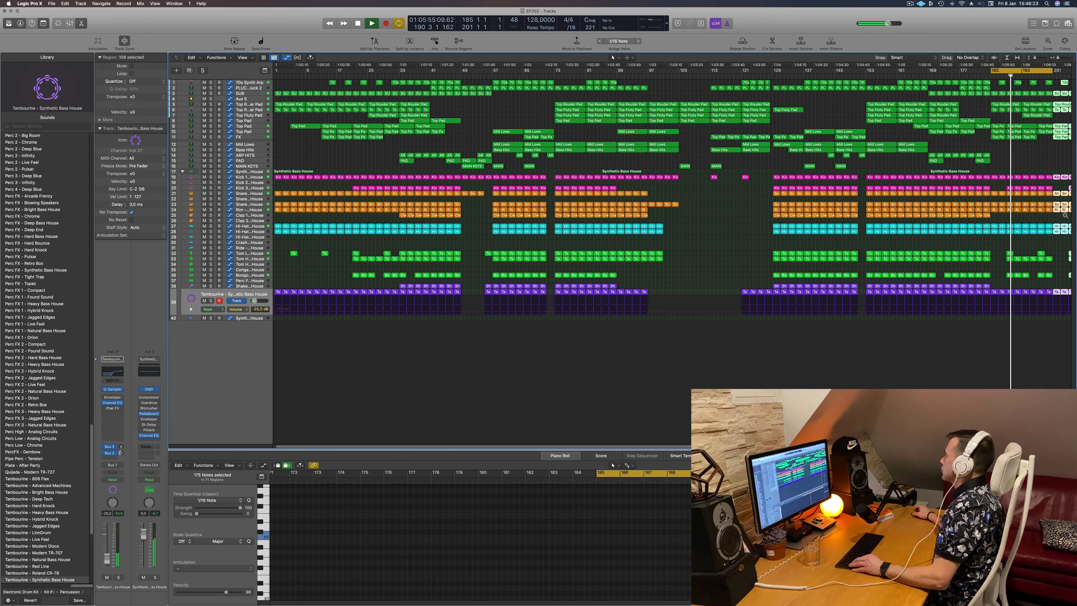
scroll(1065, 215, "down", 2)
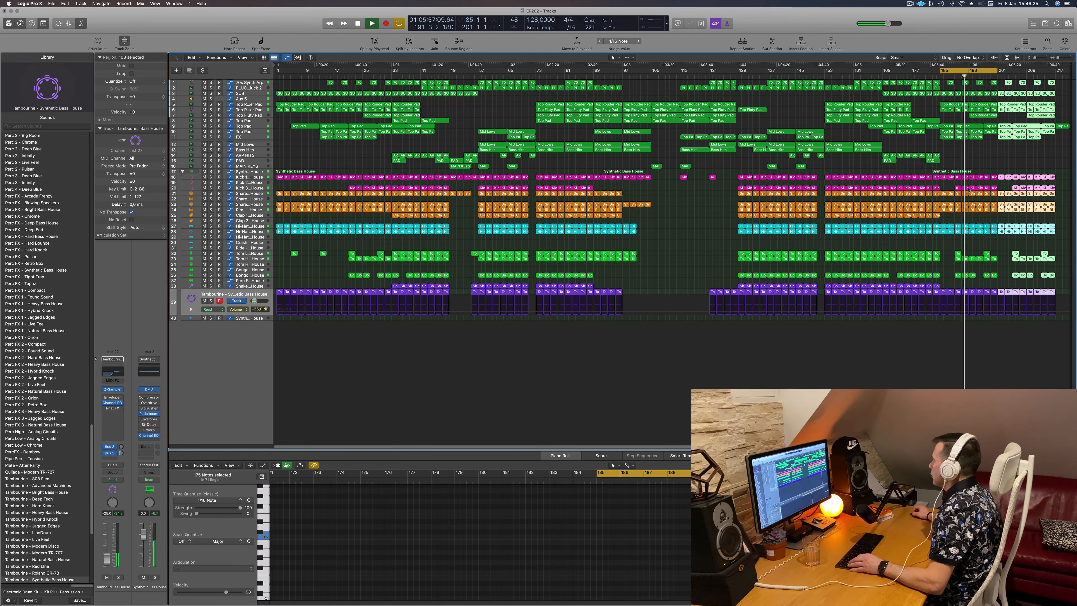
- Delete the Kick 3, Tom and Bongo regions from bar 193 onward to thin out the ending
left_click_drag(998, 185, 973, 190)
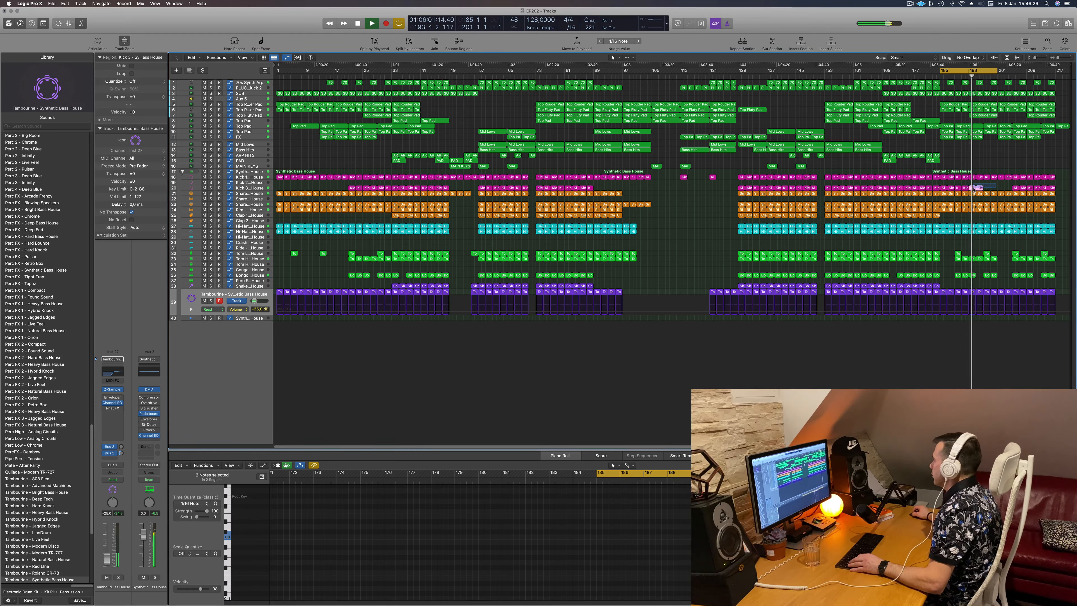
left_click_drag(995, 278, 1065, 284)
key("Delete")
key("Delete")
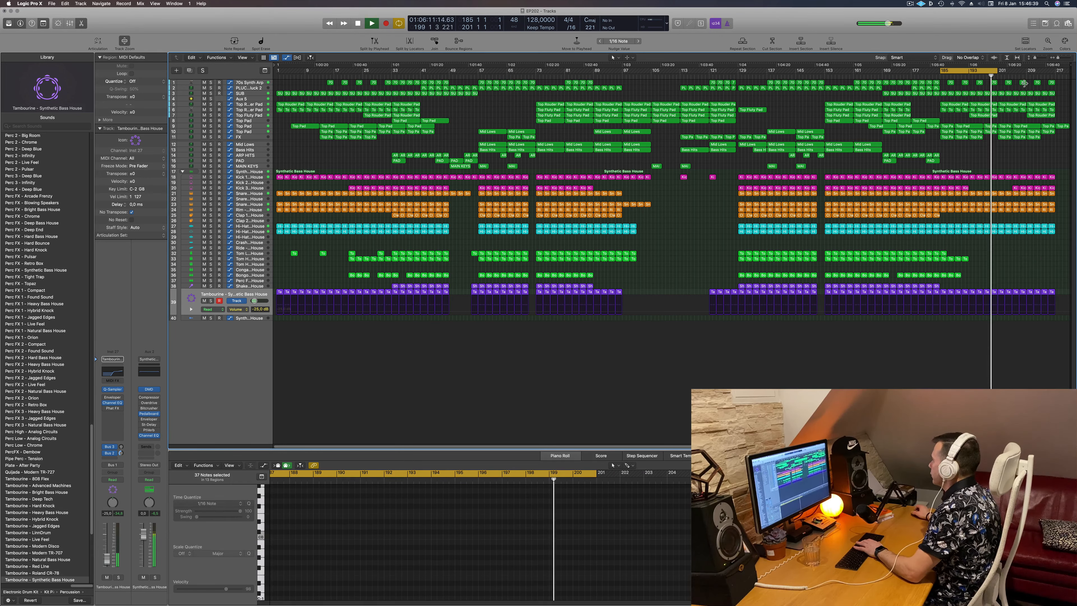
left_click_drag(1005, 187, 1057, 187)
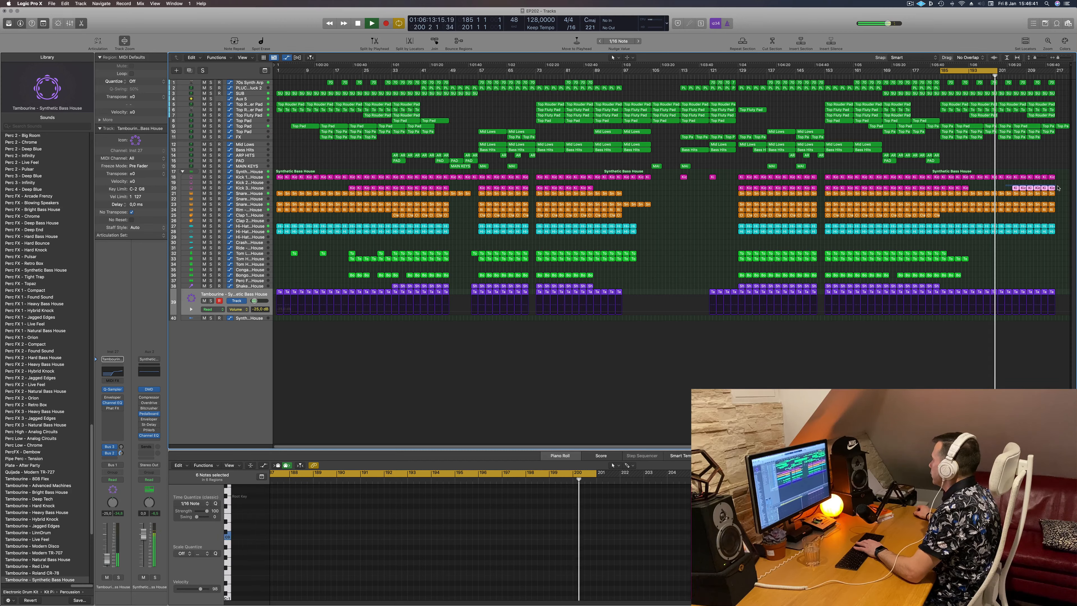
key("Delete")
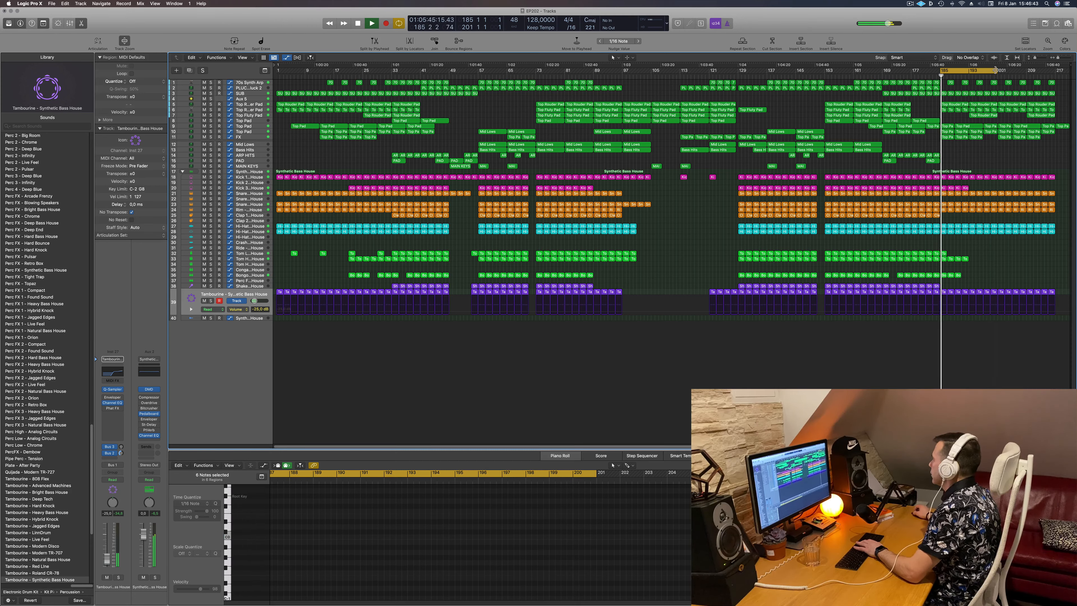
- Extend the cycle range to about bar 217 and trim off the Top Pad region's overhang past the arrangement's end
left_click_drag(997, 71, 1060, 71)
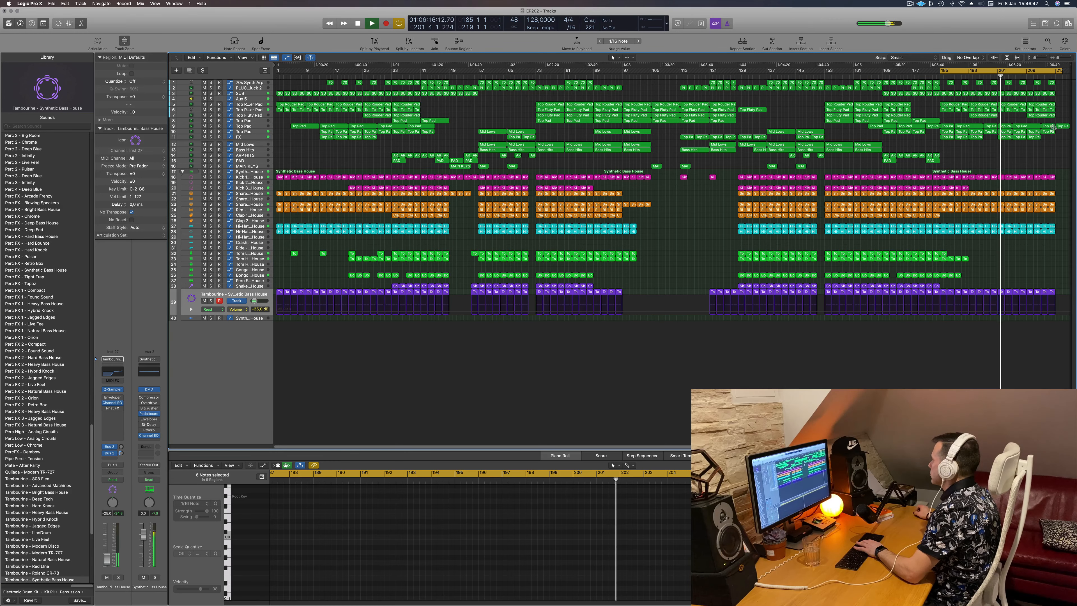
left_click(1062, 128)
left_click(1058, 97)
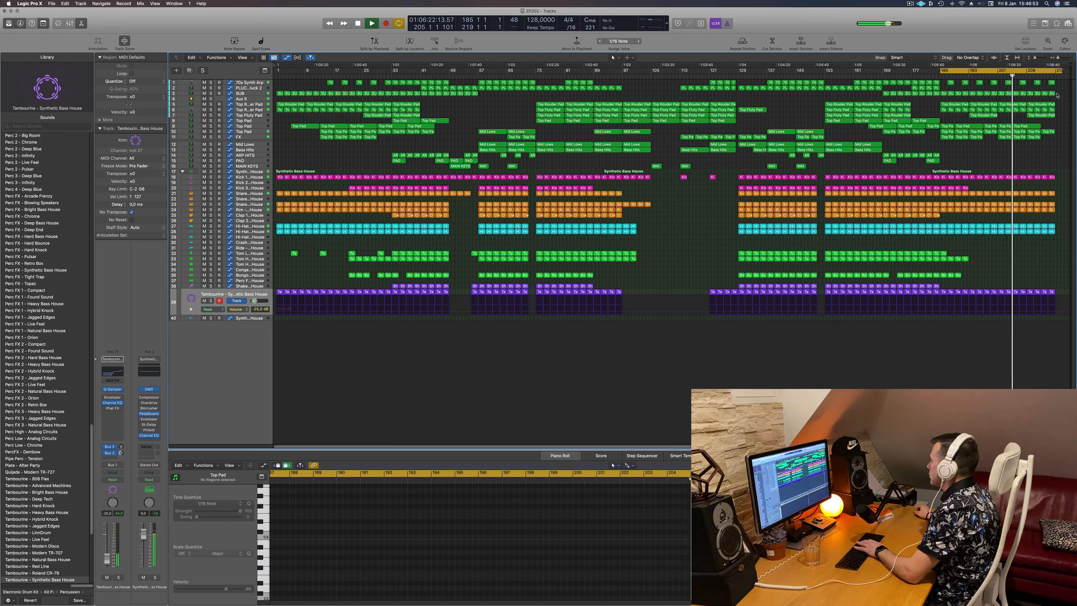
- Delete the SUB and 70s Synth Arp regions from bar 201 onward, with the cycle range set to bars 185–217
left_click_drag(1052, 95, 1011, 95)
key("Delete")
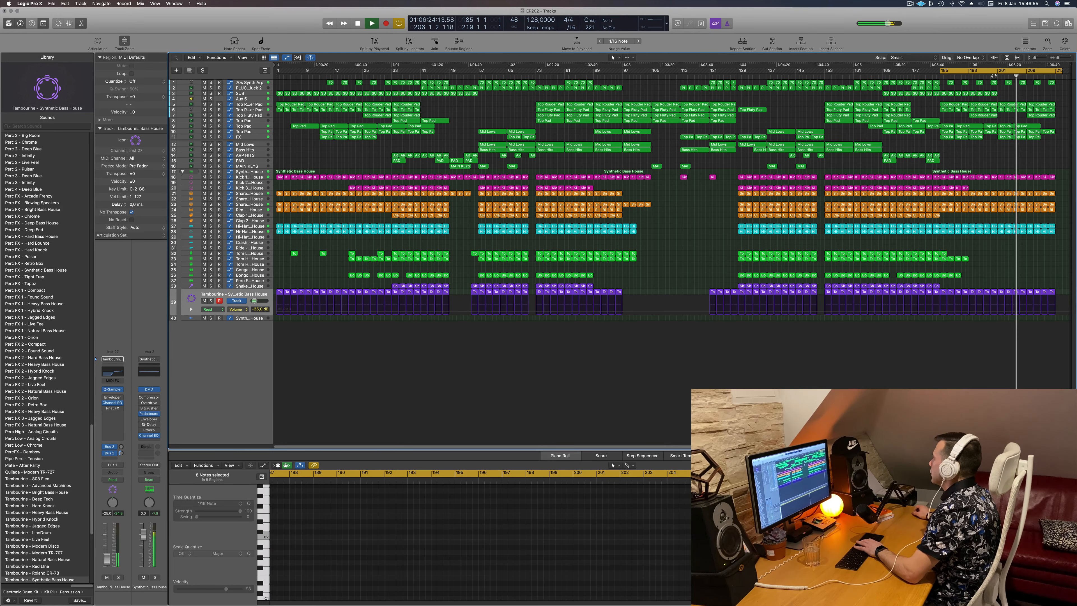
key("c")
left_click(992, 73)
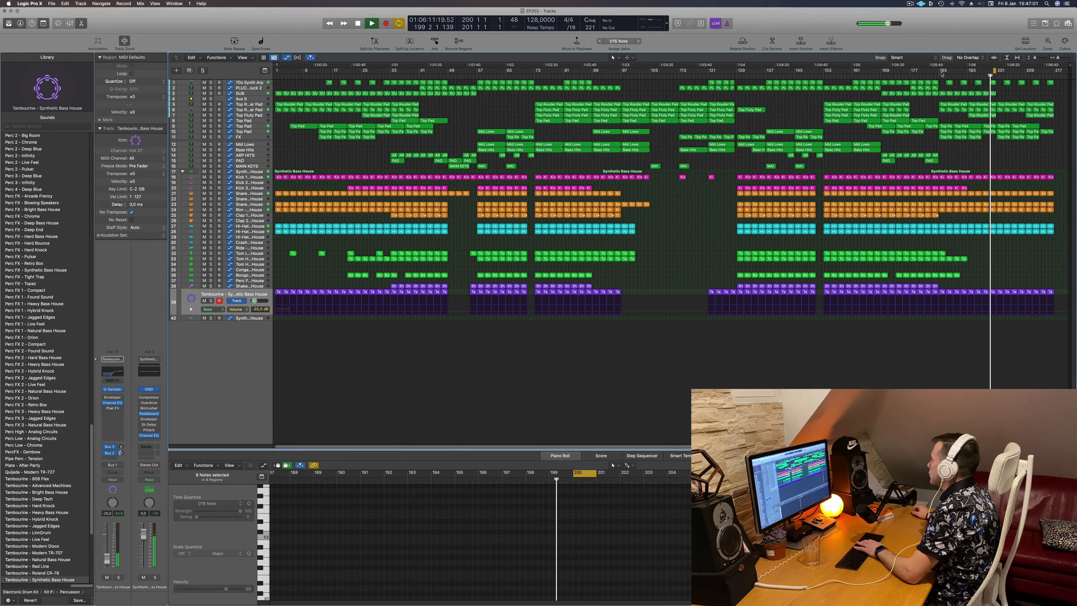
left_click_drag(942, 72, 1054, 73)
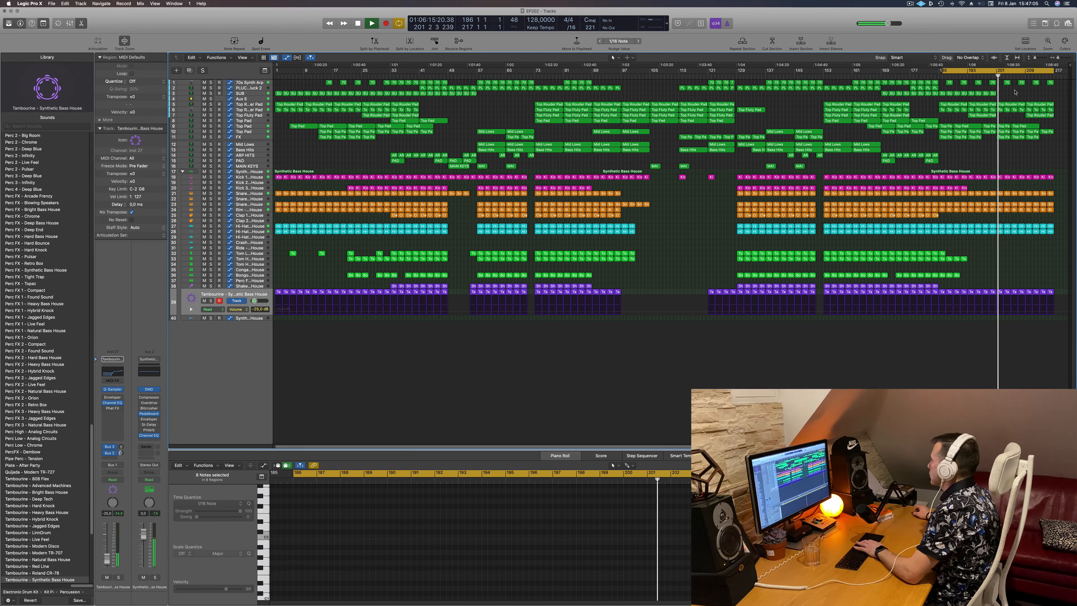
key("Delete")
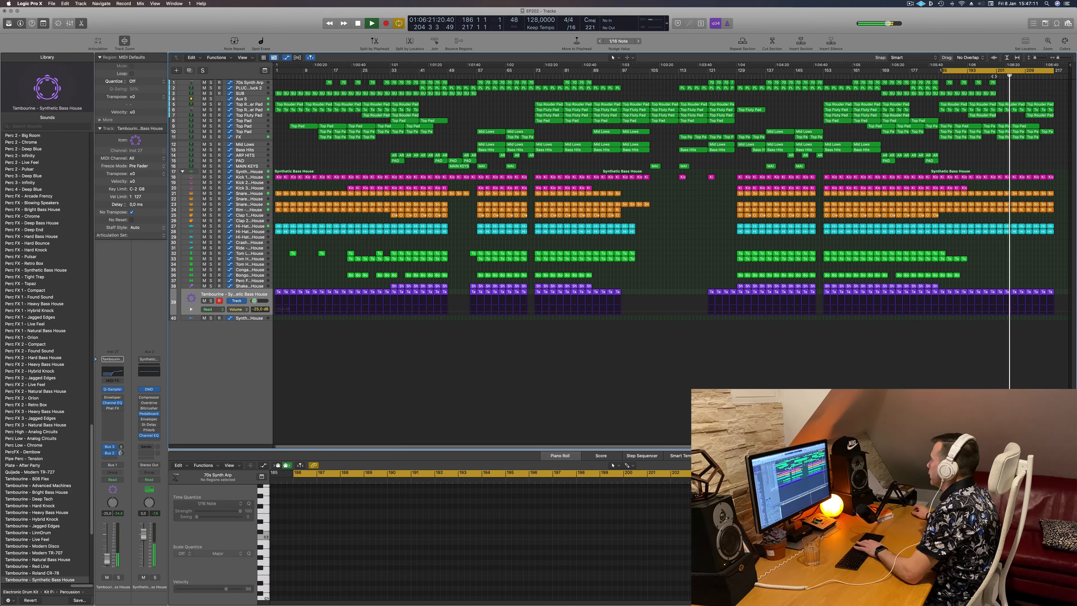
left_click(994, 77)
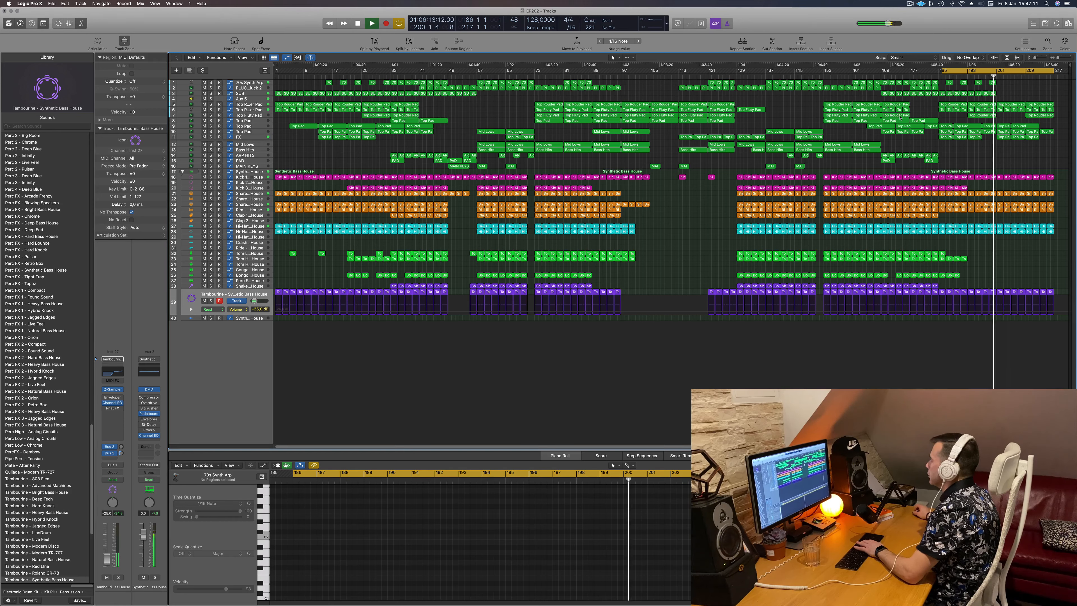
- Audition the Aux 5 bus in solo from bar 185, then return to the full mix and skip ahead to about bar 193
left_click(256, 138)
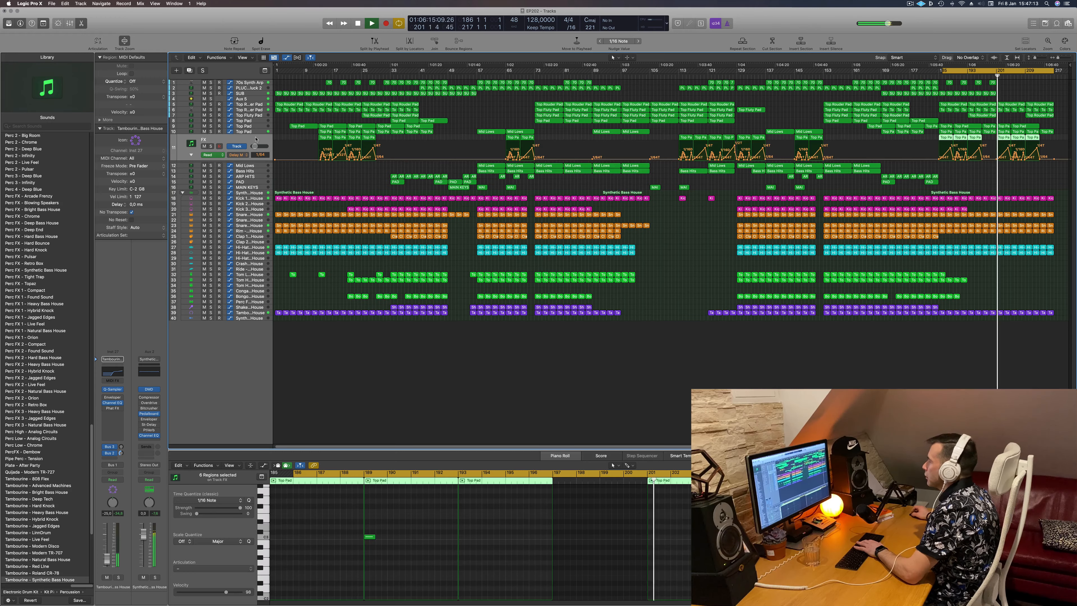
left_click(257, 105)
left_click(259, 100)
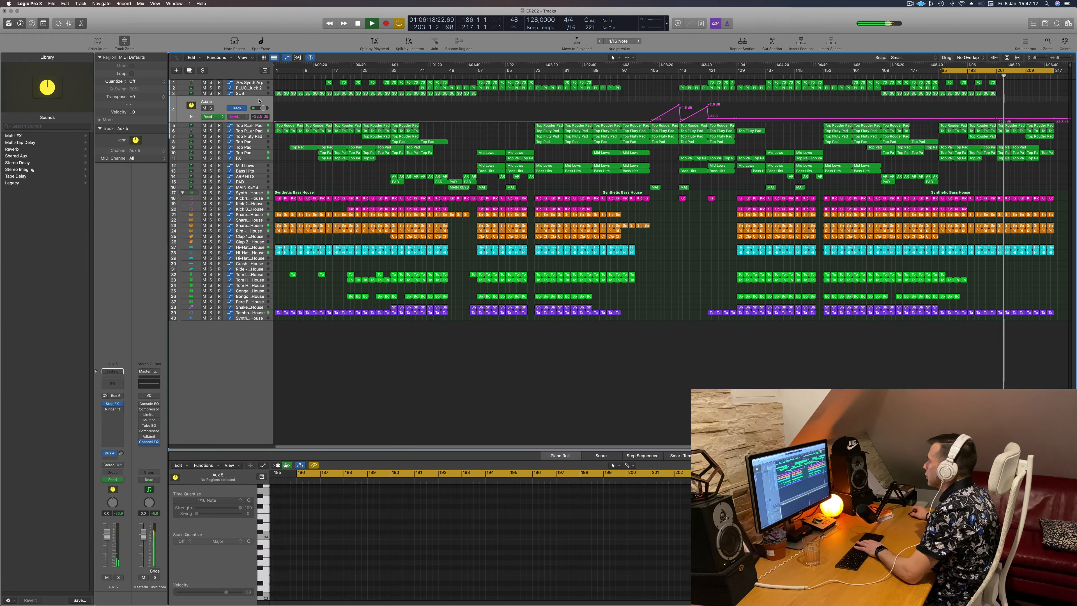
left_click(936, 75)
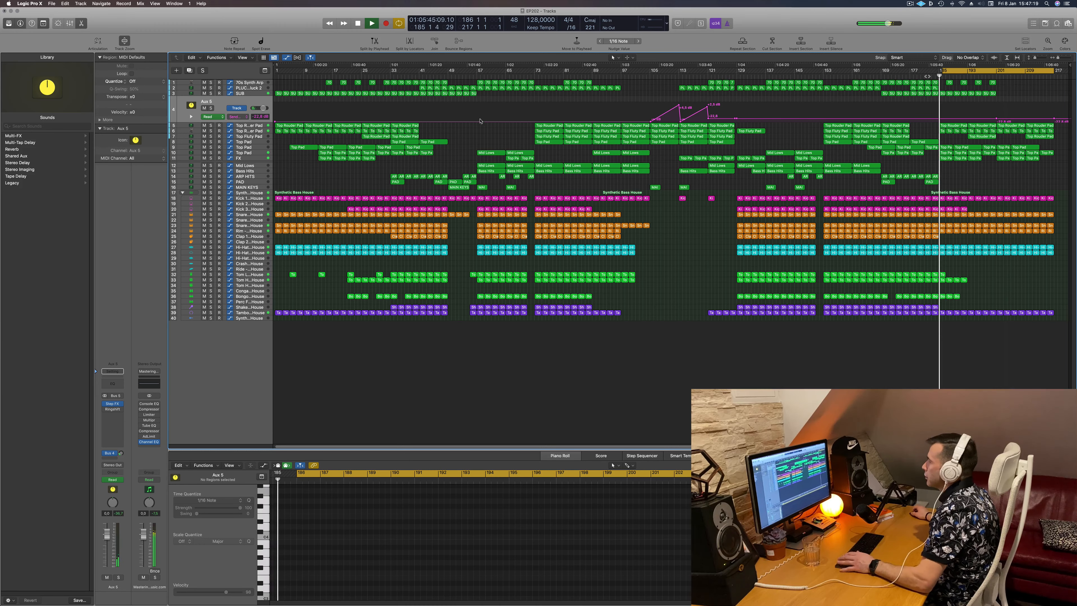
left_click(211, 108)
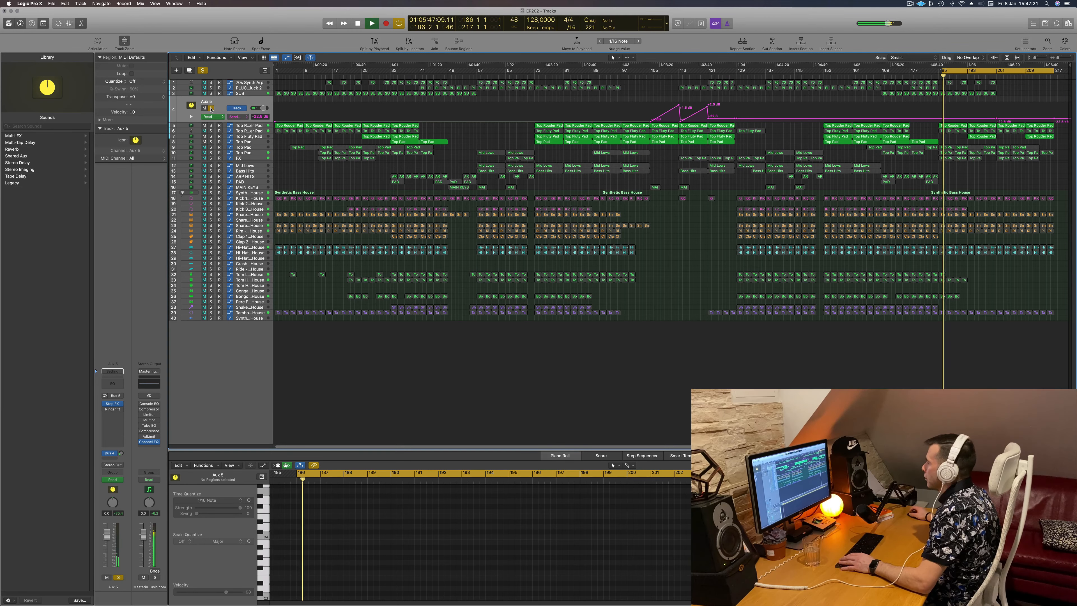
left_click(211, 108)
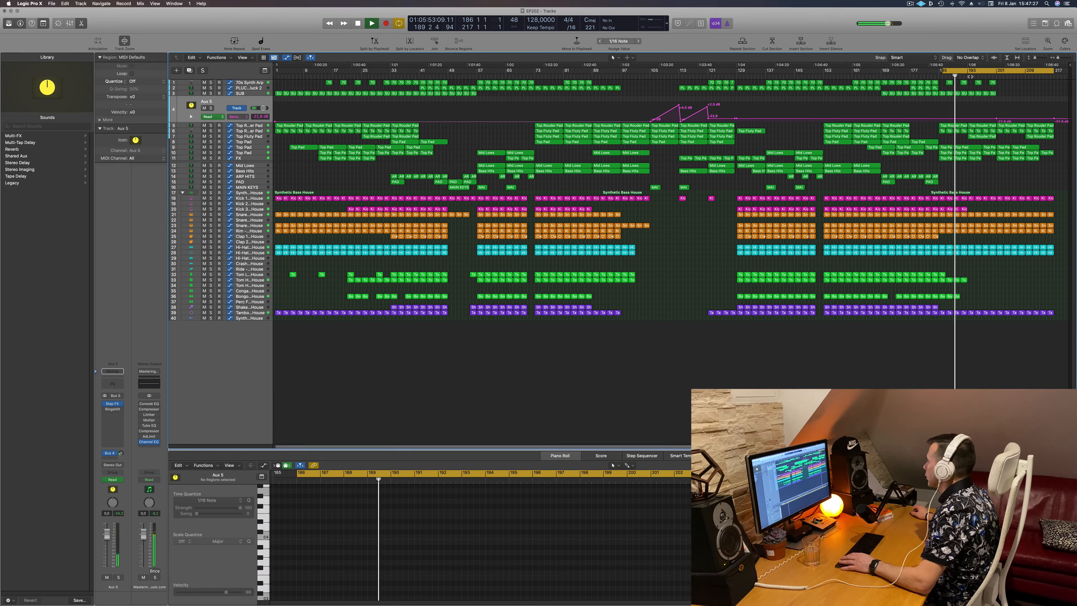
key("period")
key("period")
key("period")
key("period")
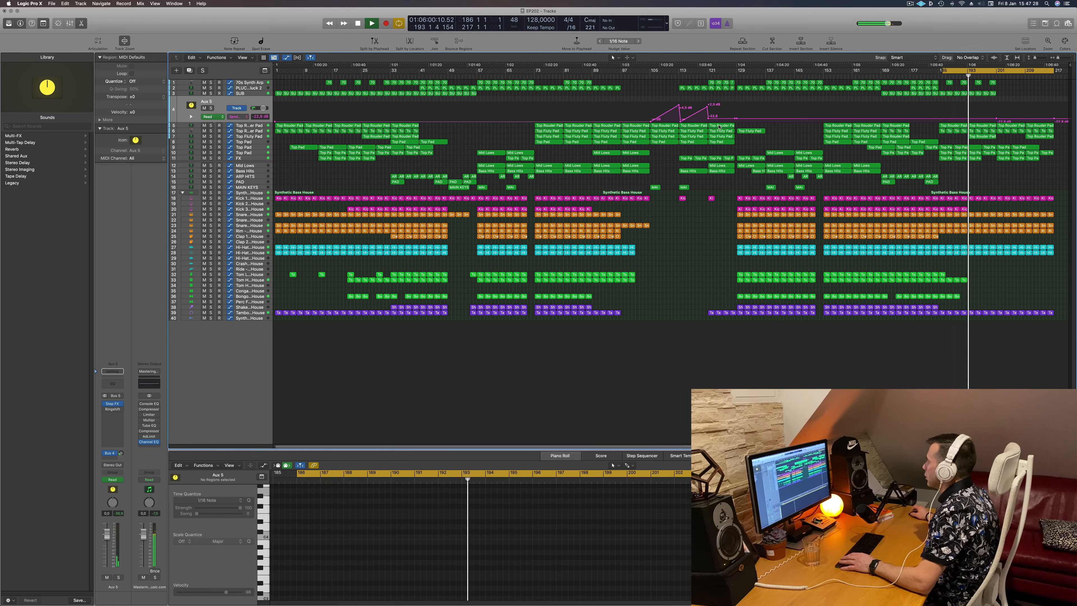
- Delete the regions on the Top Rouder Pad and Top Fluty Pad tracks from bar 201 onward
left_click(249, 136)
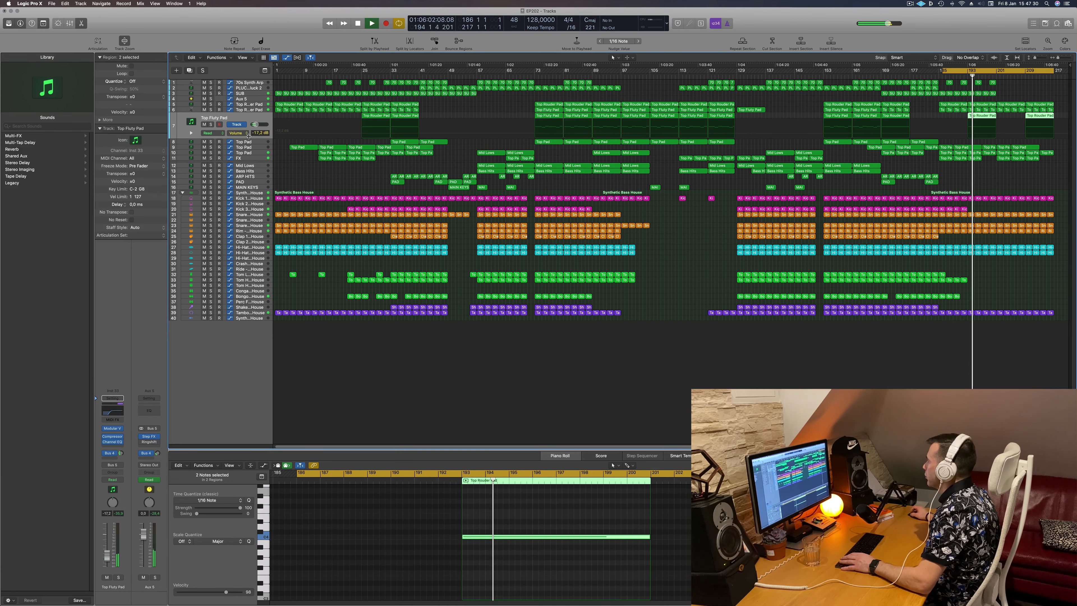
left_click(210, 124)
key("s")
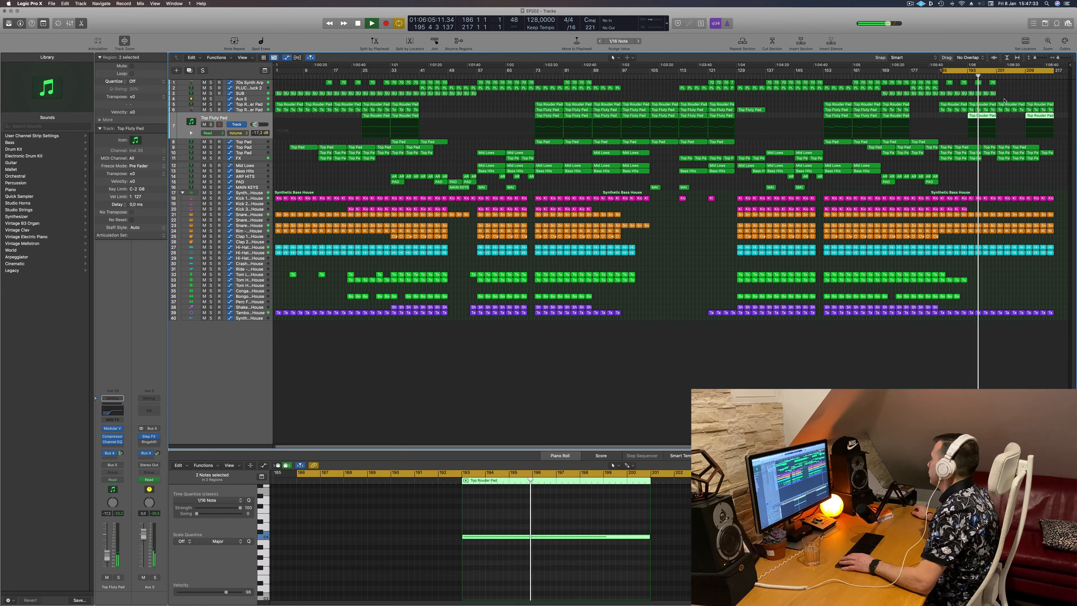
left_click_drag(1003, 100, 1051, 113)
key("Delete")
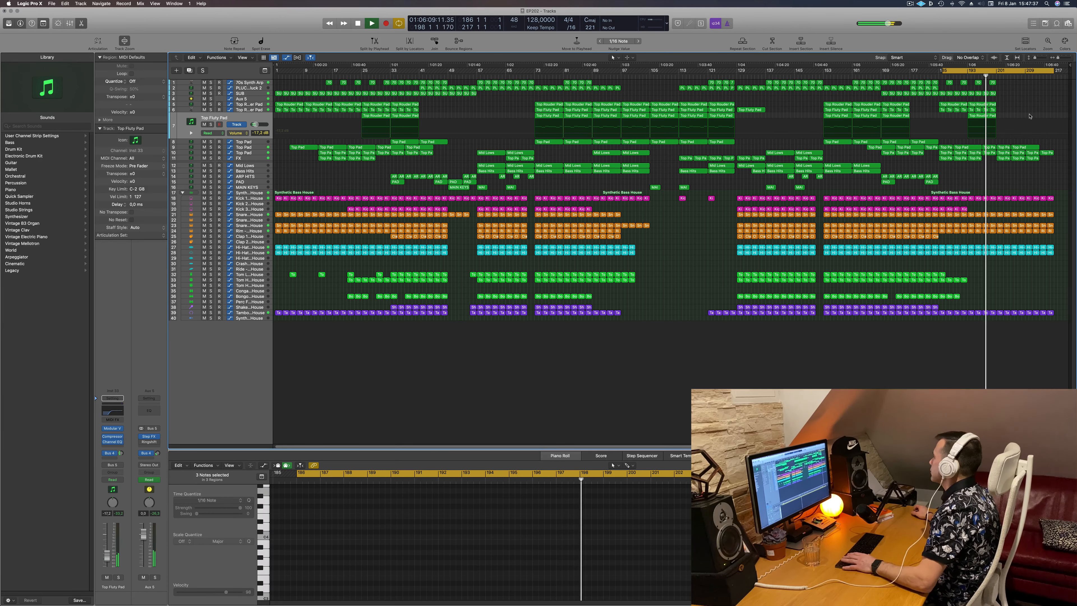
- Delete the regions on the automated Top Pad track (track 9) from bar 201 onward
left_click(256, 147)
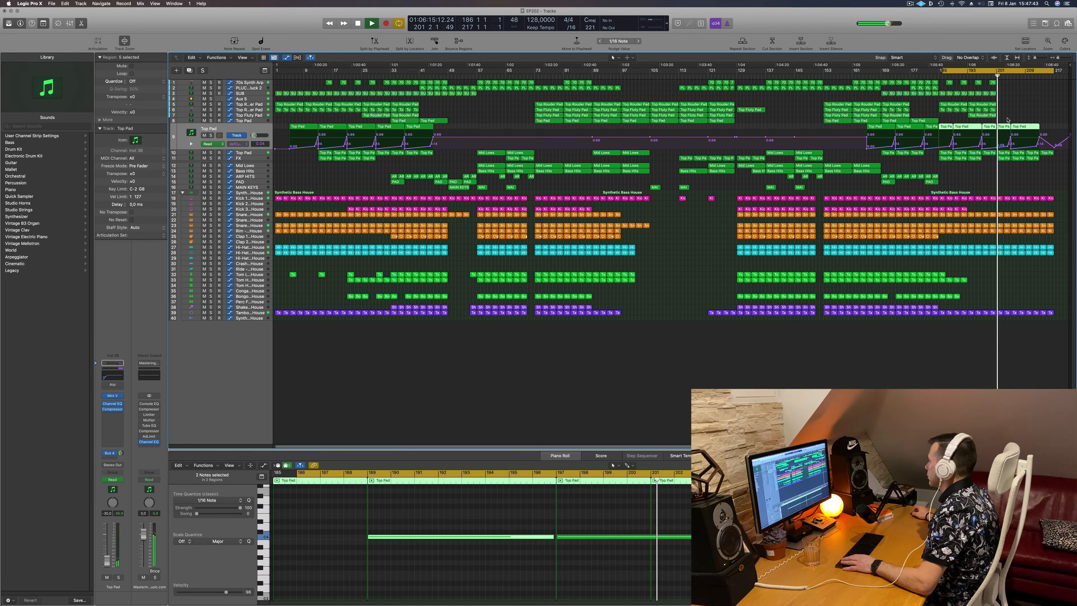
left_click_drag(1030, 104, 1004, 128)
key("Delete")
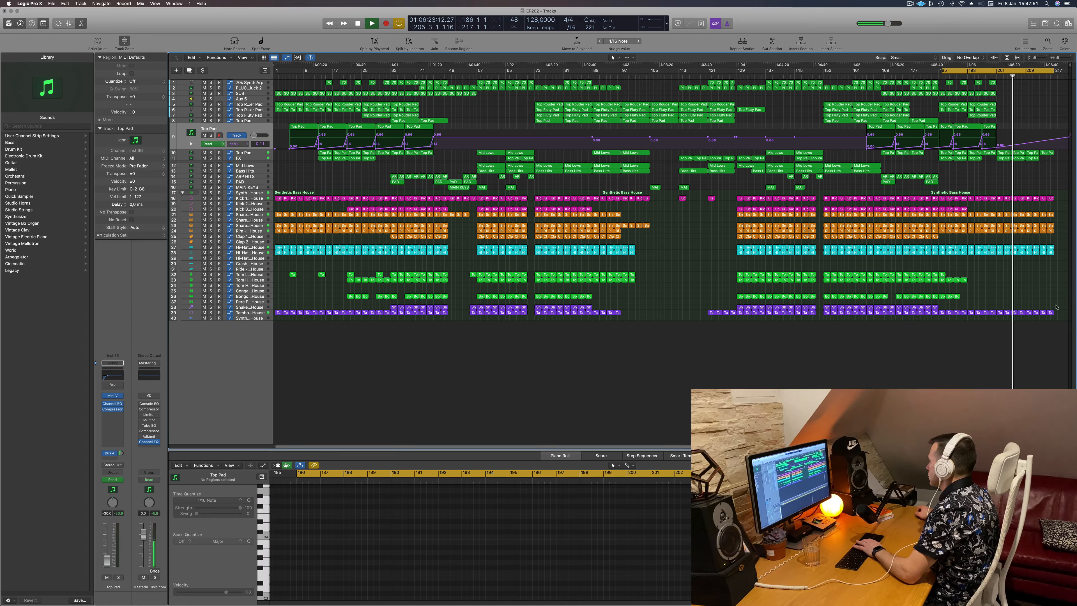
- Delete the Tambourine, Snare 3 and Rim regions from bar 209 onward
left_click_drag(1056, 307, 1027, 319)
key("Delete")
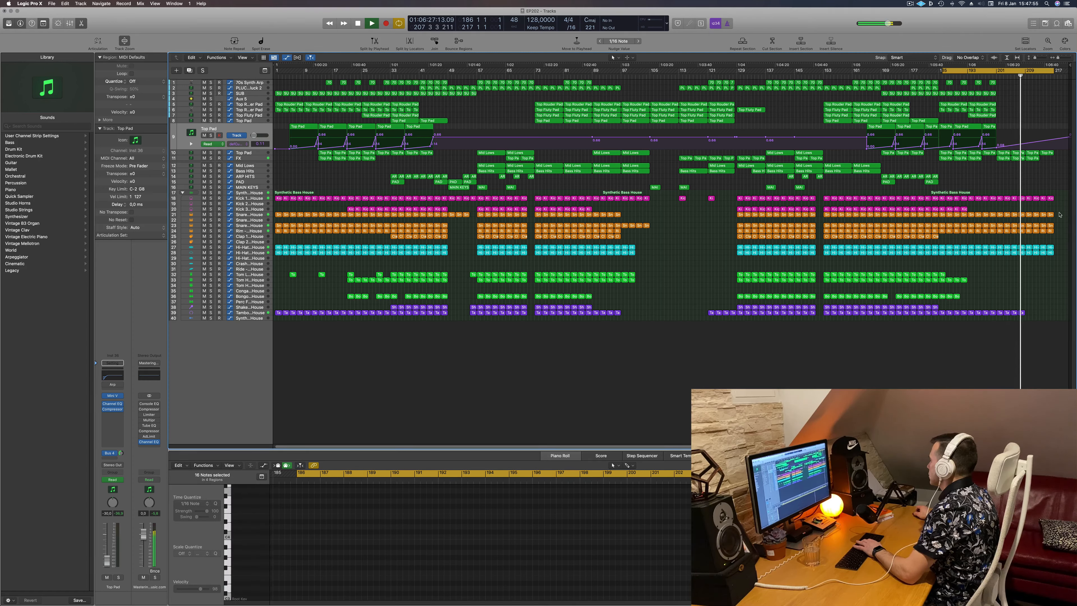
left_click_drag(1061, 228, 1031, 231)
key("Delete")
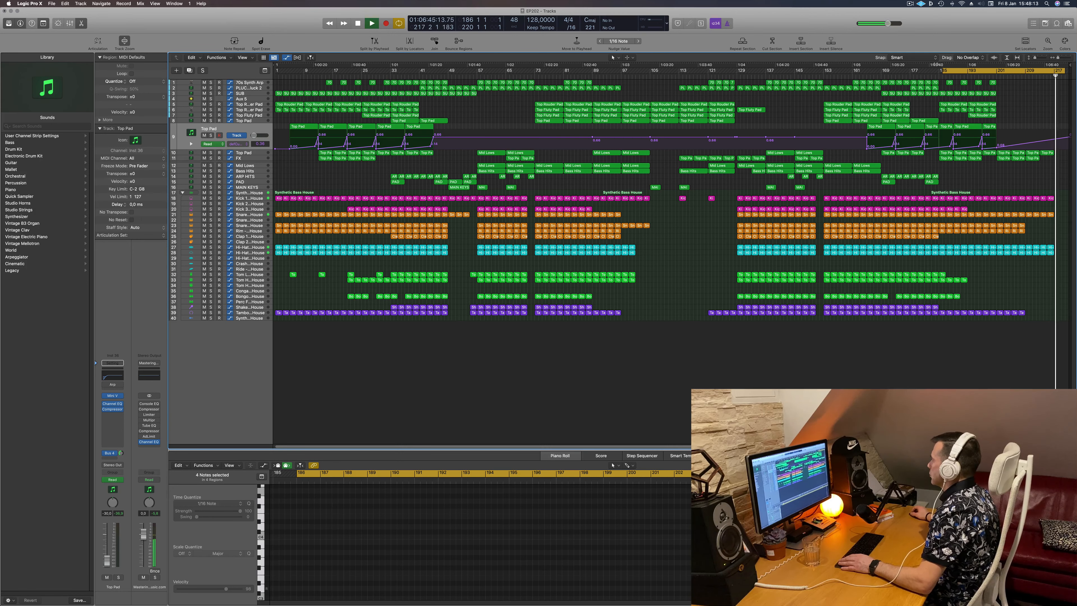
- Extend the cycle range back to bar 1 to cover the whole arrangement and play the opening bars
left_click_drag(941, 71, 277, 90)
key("space")
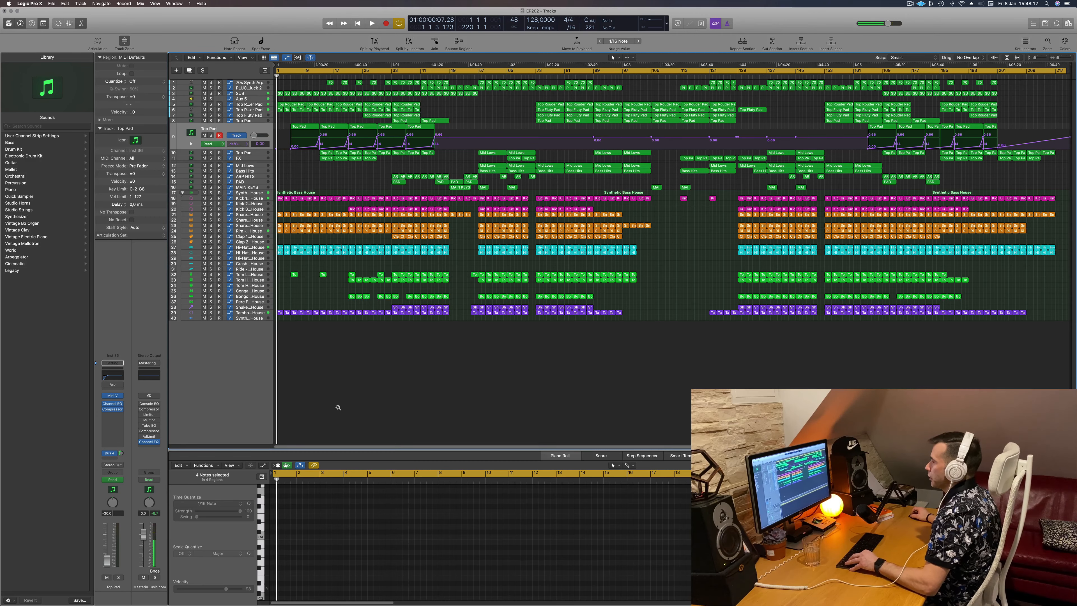
scroll(337, 408, "up", 4)
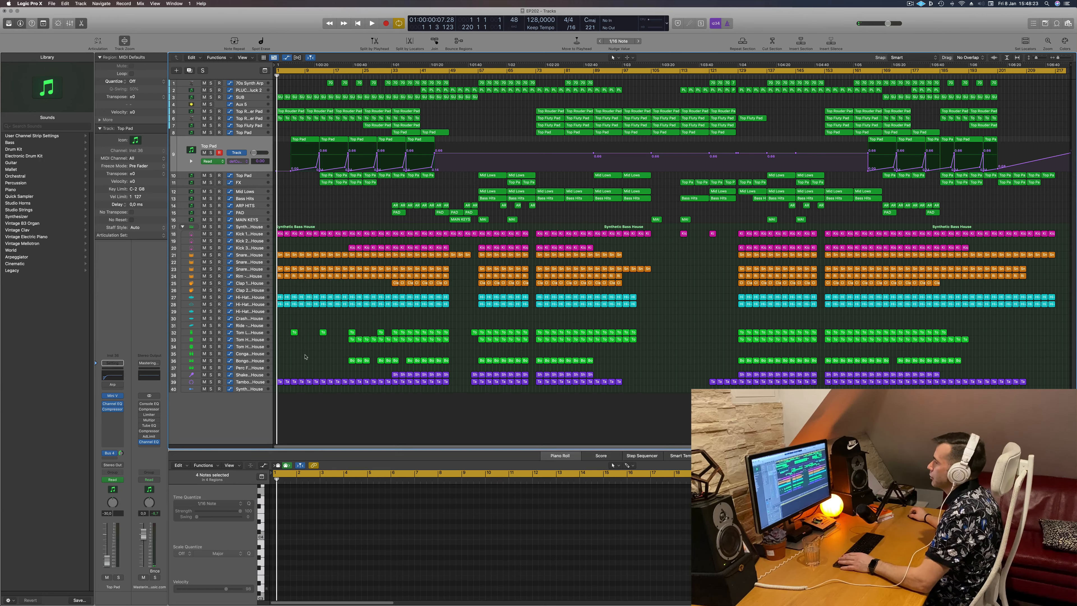
key("space")
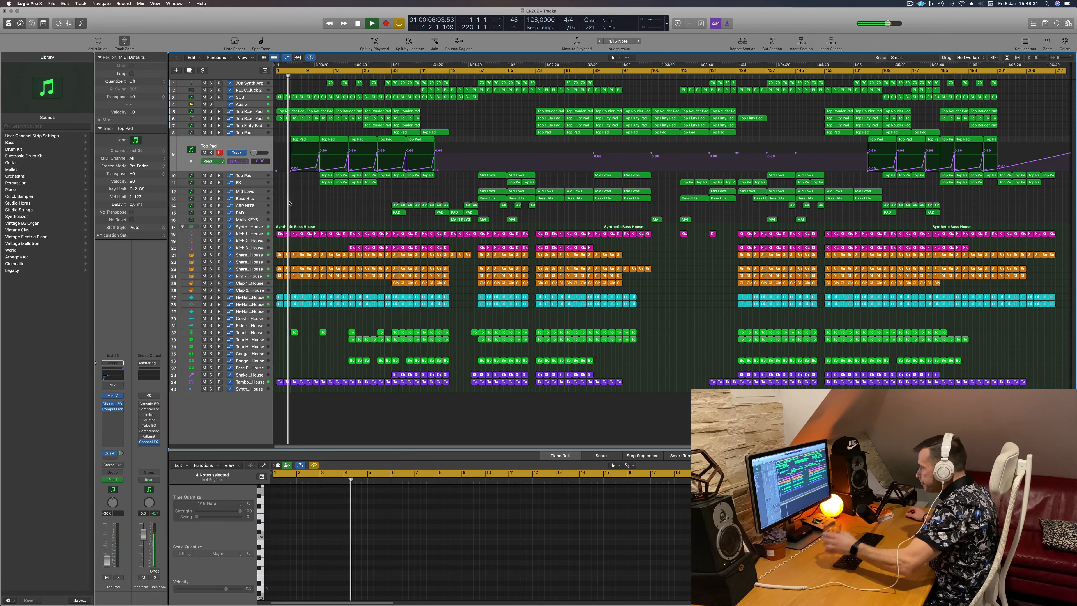
key("space")
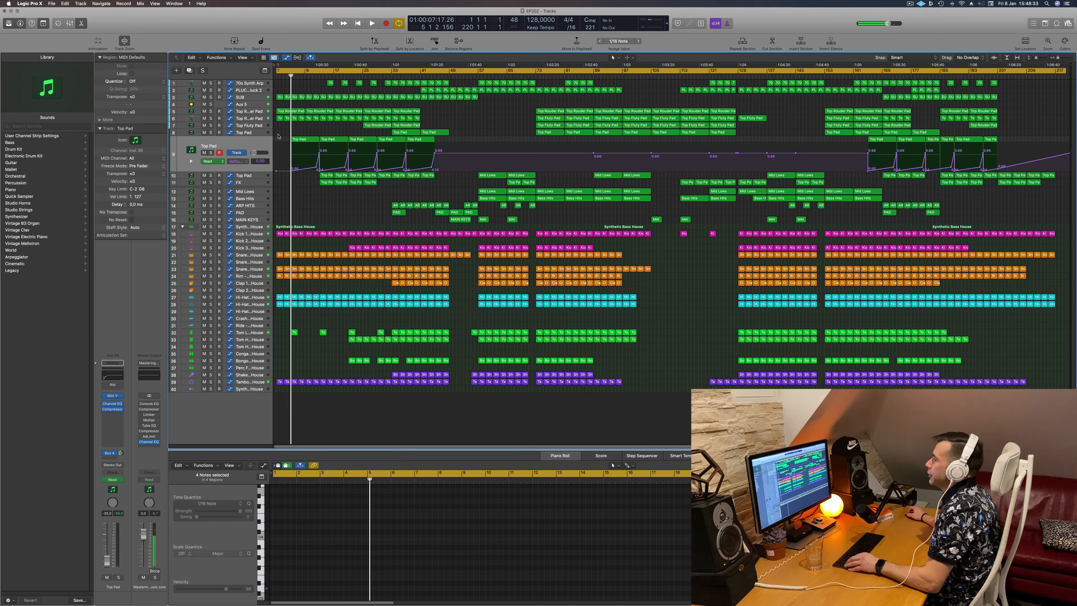
- Select the Aux 5 track and play the arrangement again from bar 1
scroll(279, 137, "up", 10)
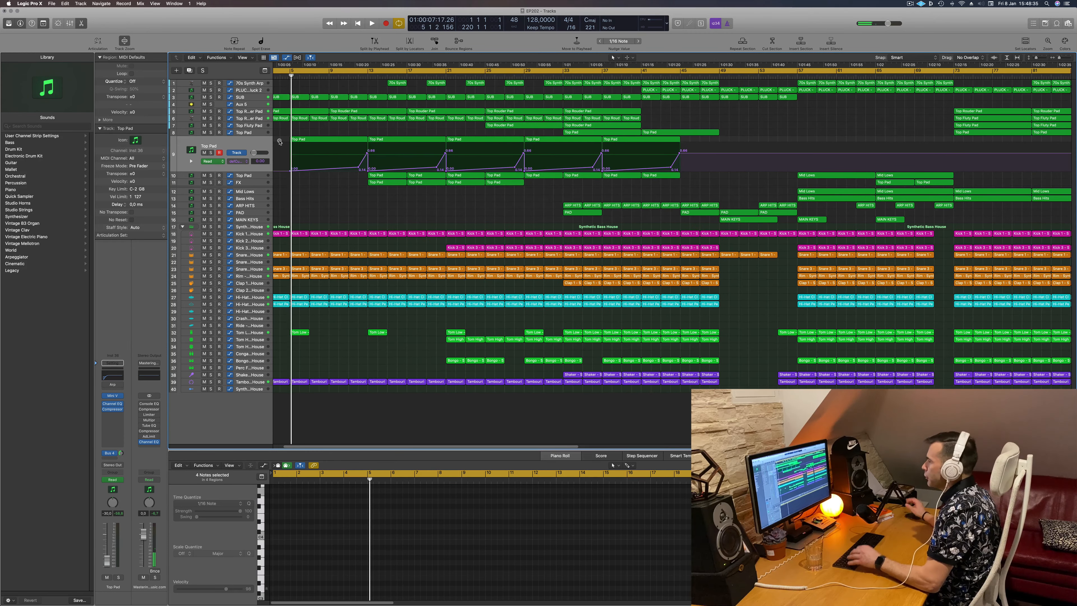
scroll(280, 142, "down", 3)
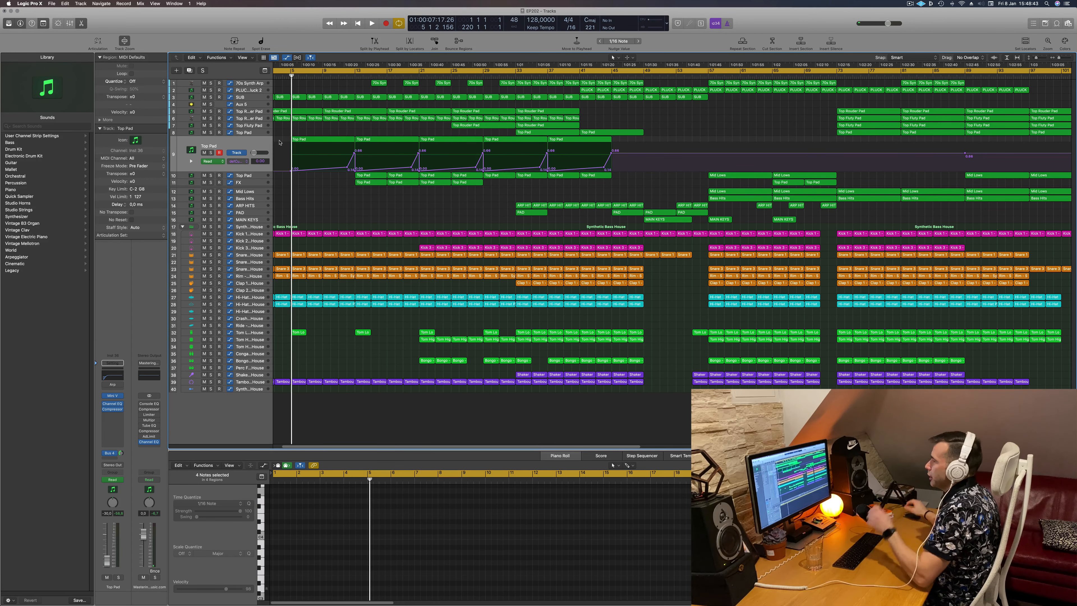
left_click(247, 104)
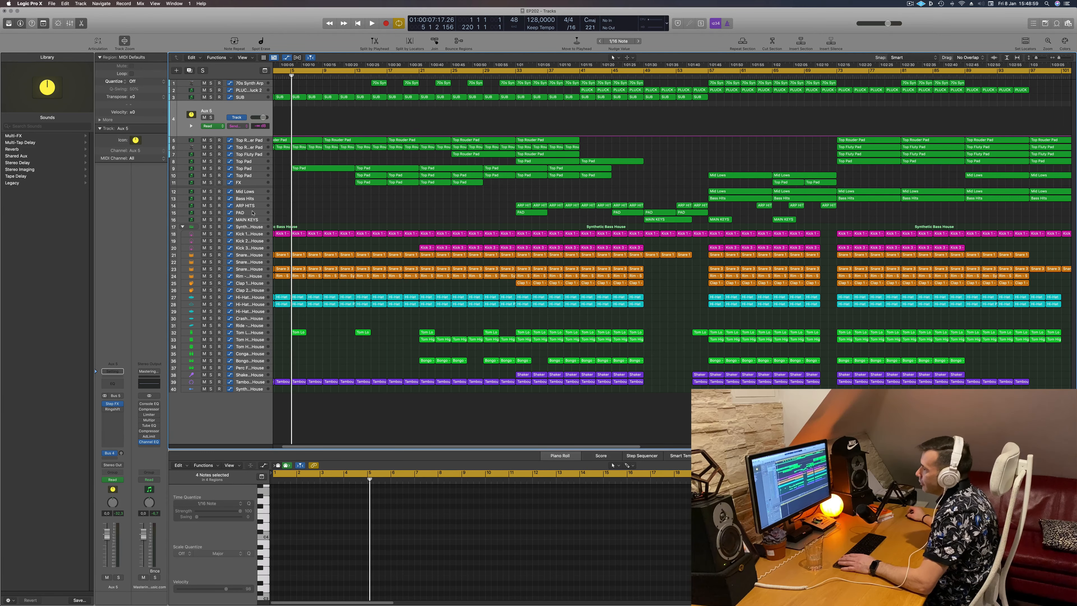
key("super+Left")
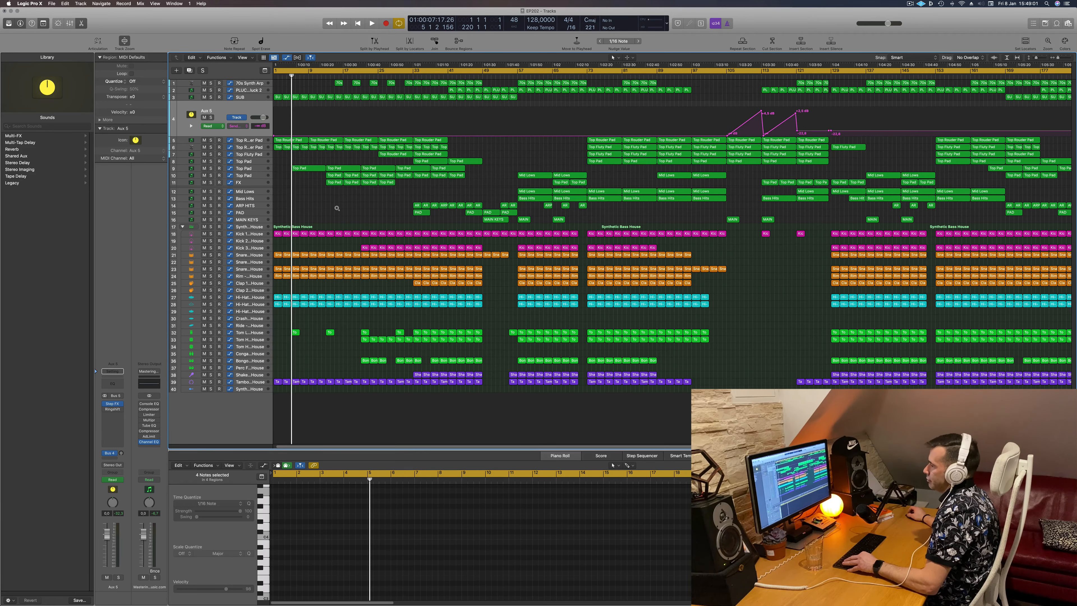
key("space")
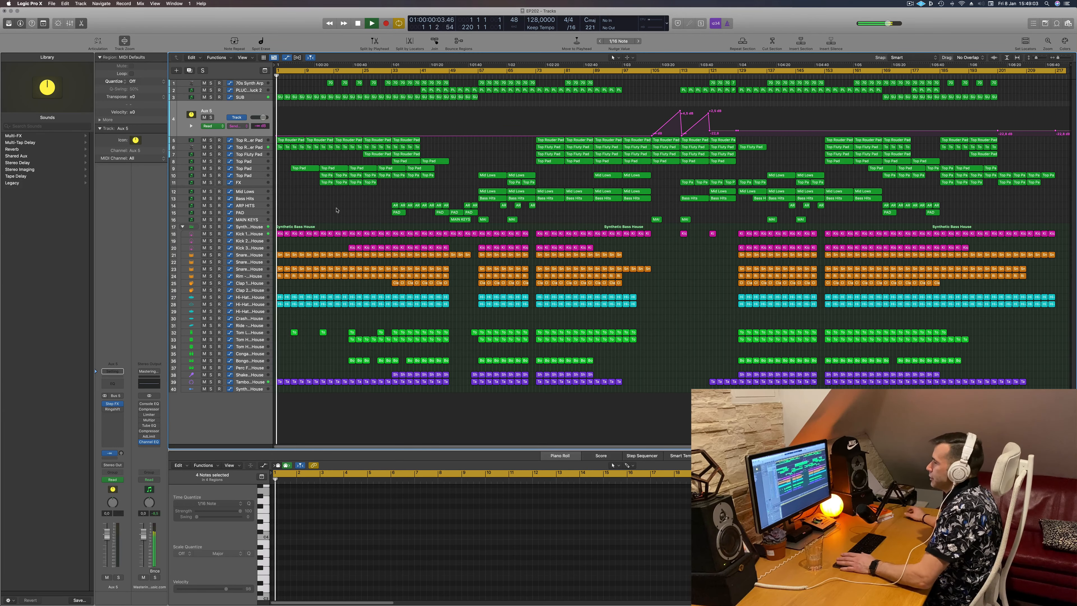
- Cut the last half bar before bar 5 from the two Top Rouder Pad tracks, splitting the crossing notes, and replay from bar 1
scroll(337, 208, "up", 3)
scroll(337, 208, "up", 5)
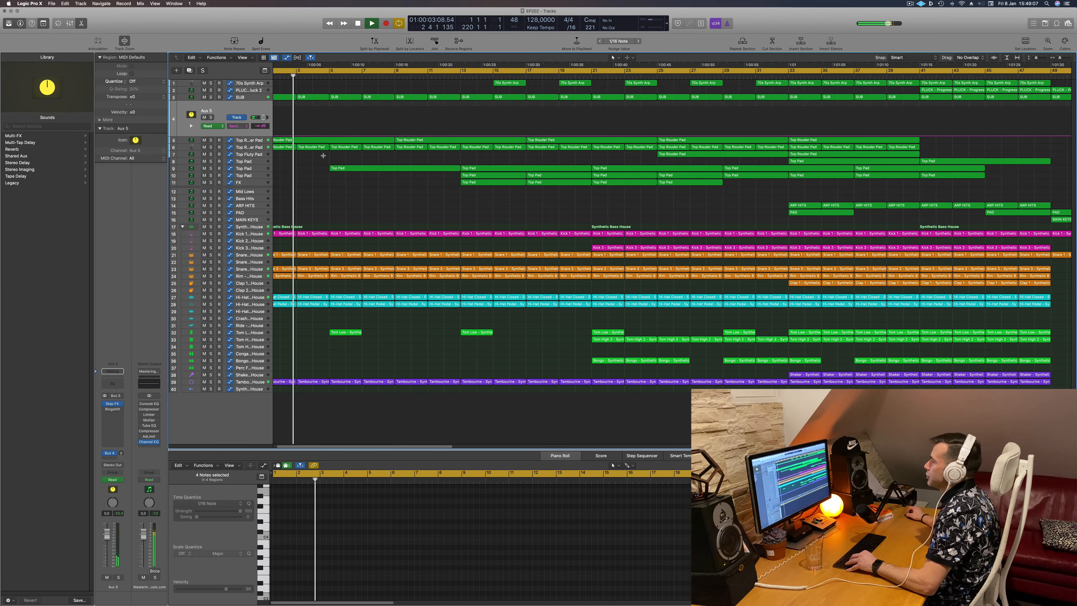
scroll(334, 159, "up", 1)
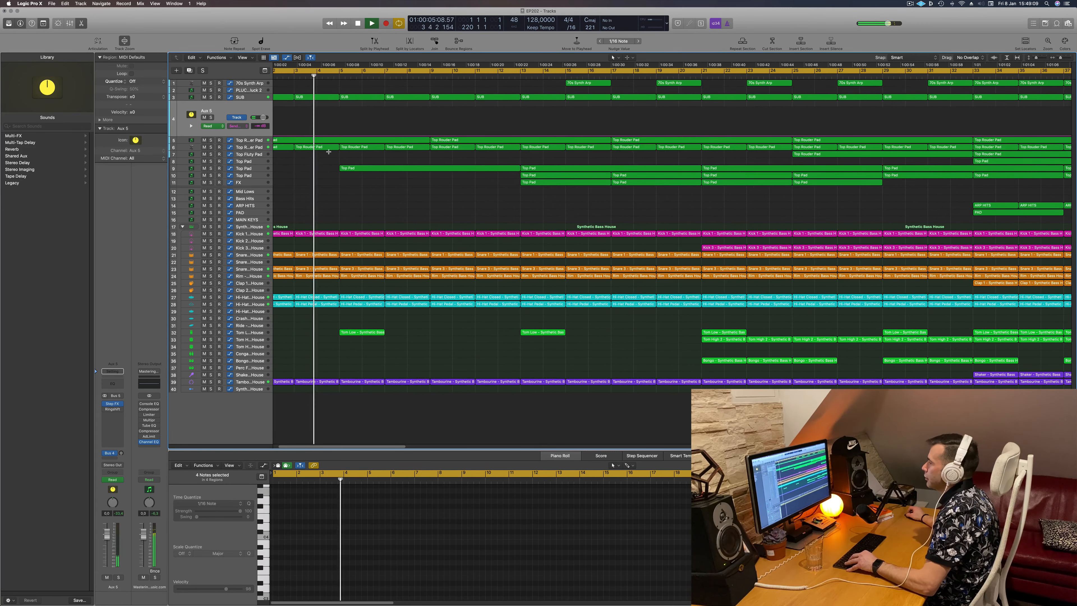
mouse_move(329, 142)
left_mouse_down()
mouse_move(342, 142)
mouse_move(340, 154)
left_mouse_up()
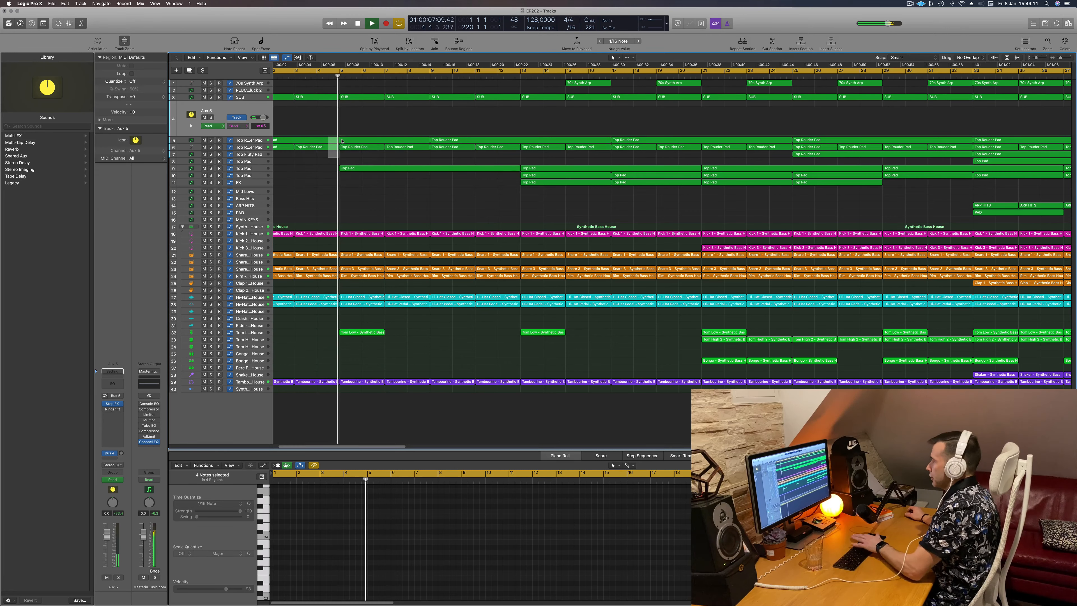
key("Delete")
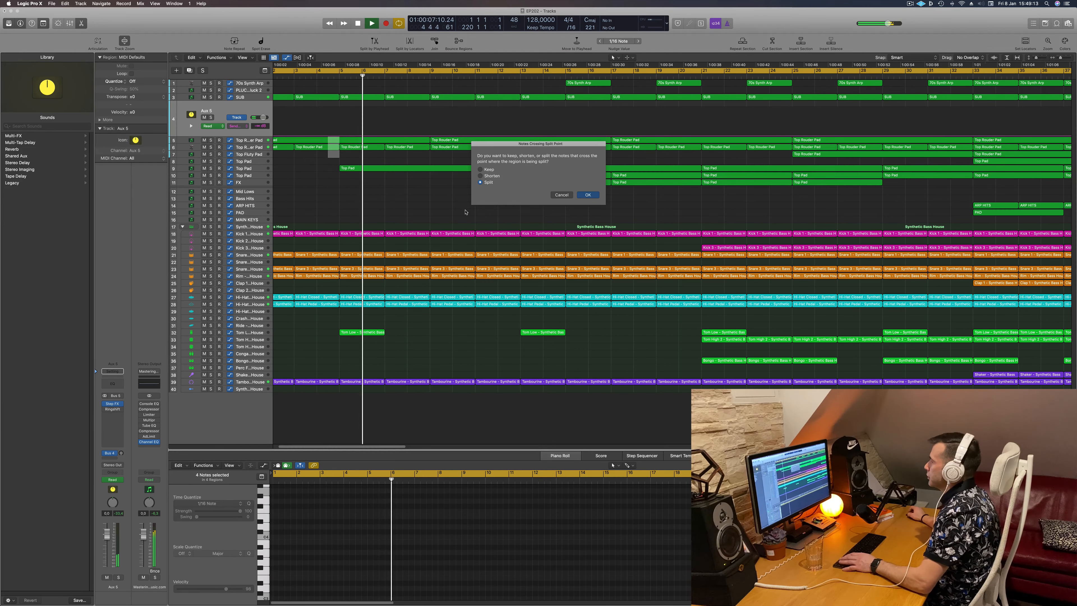
left_click(585, 195)
key("Return")
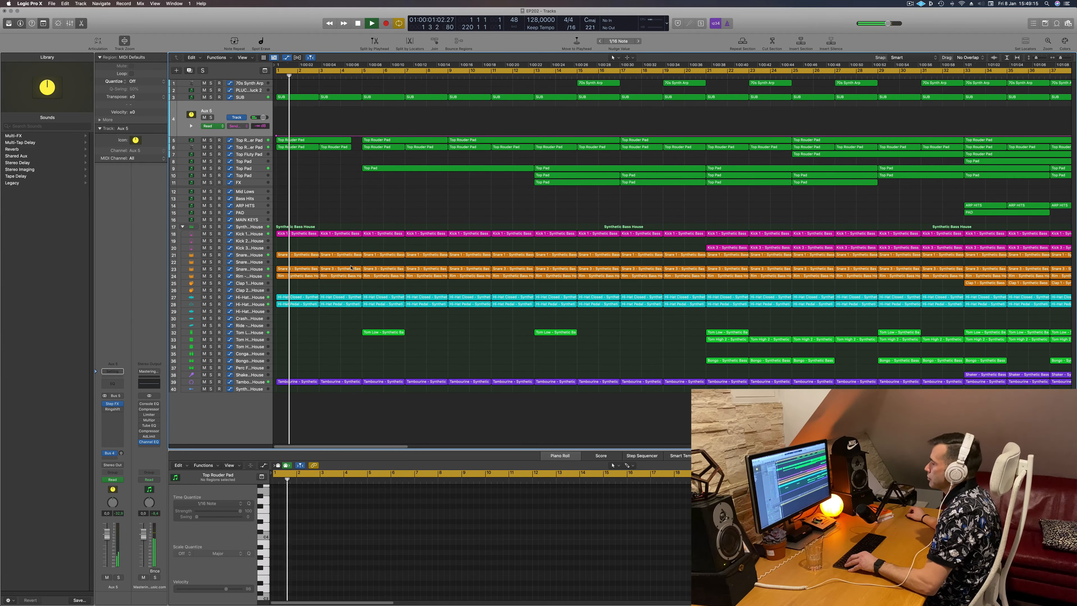
- Cut about the last beat before bar 5 from the Hi-Hat Closed, Hi-Hat Pedal and Tambourine tracks
scroll(362, 258, "up", 1)
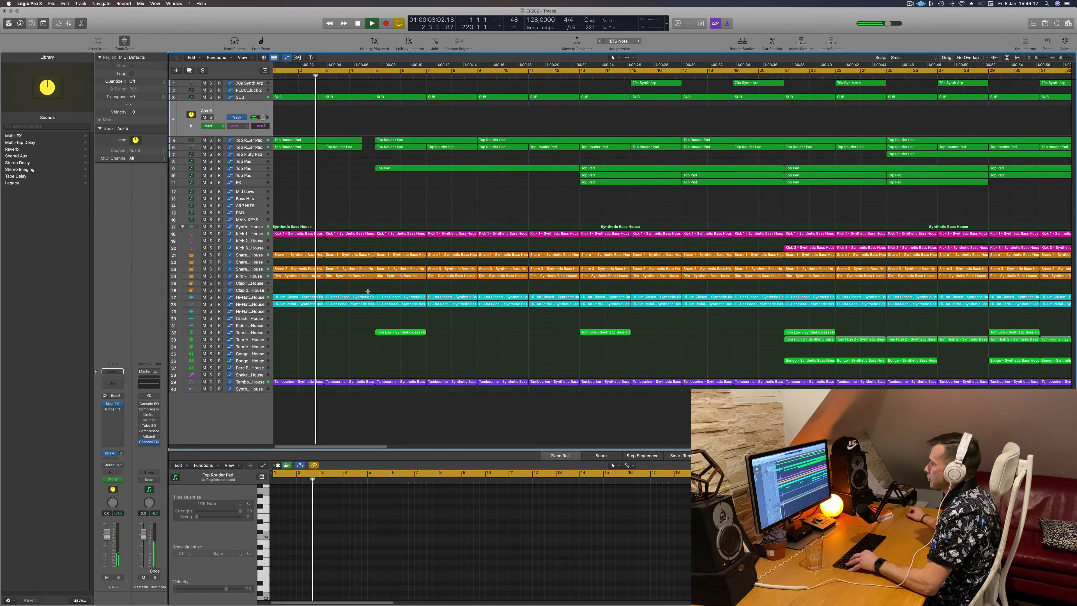
left_click_drag(368, 288, 373, 390)
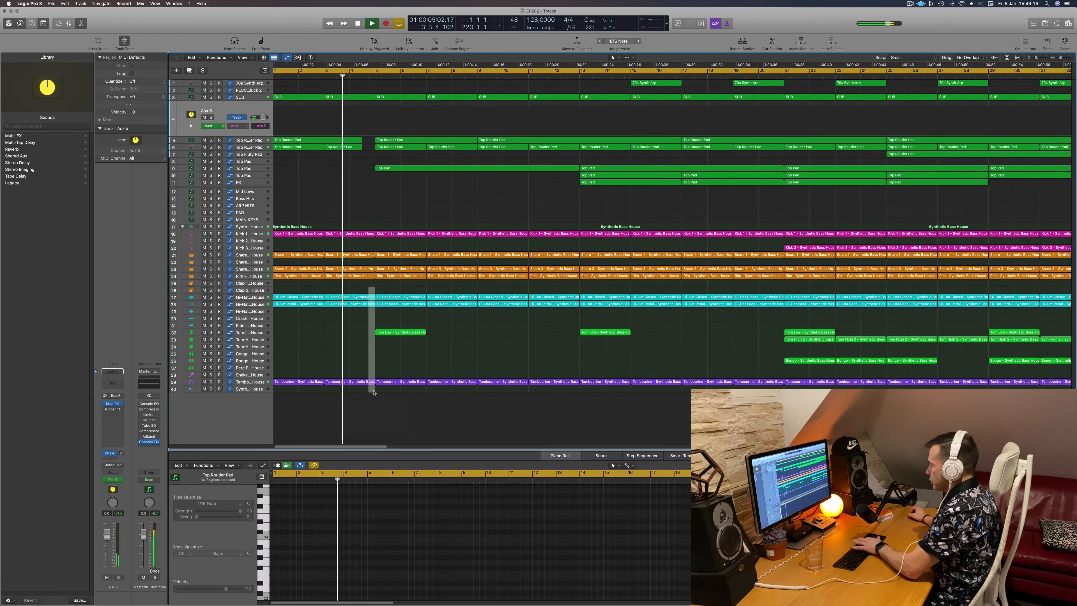
key("Delete")
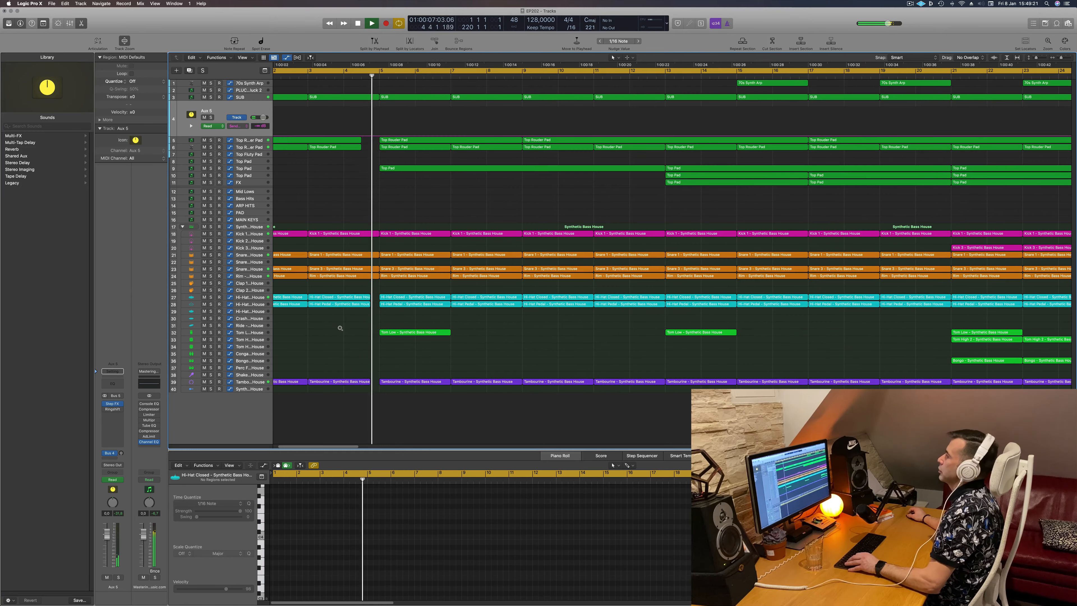
- Shorten the Hi-Hat Closed and Hi-Hat Pedal regions before bar 5 to match the half-bar gap in the pads, and restart playback
scroll(340, 328, "down", 5)
scroll(330, 225, "up", 3)
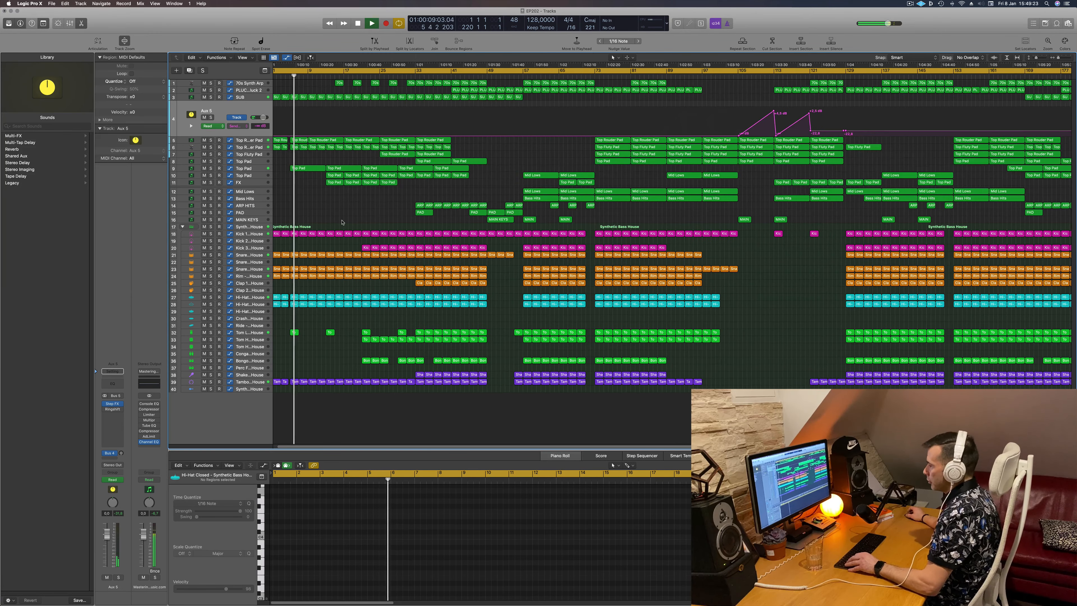
scroll(354, 216, "up", 2)
scroll(354, 215, "up", 5)
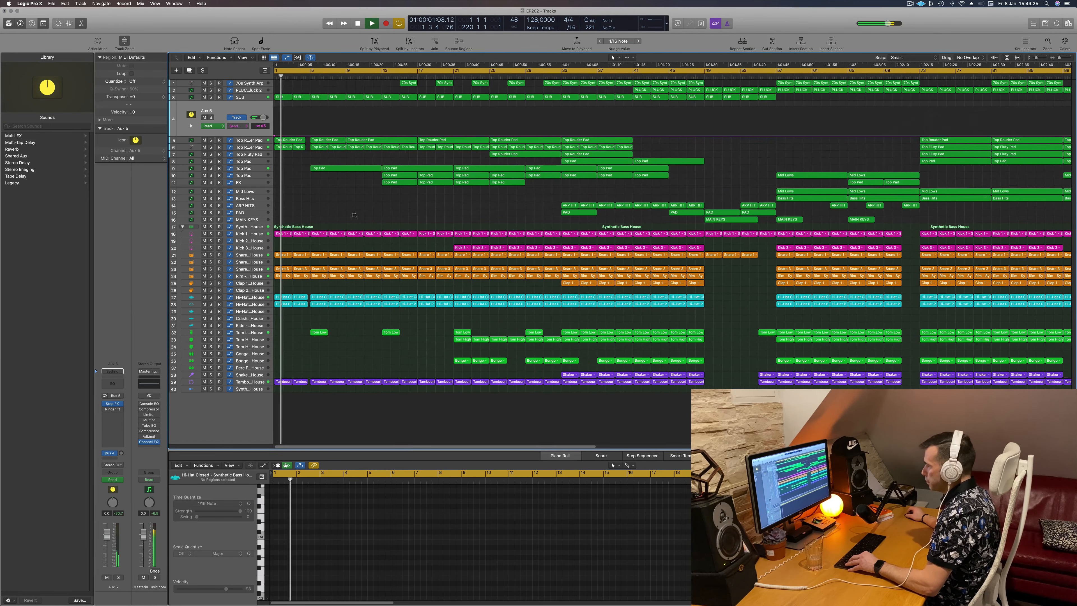
scroll(353, 215, "up", 4)
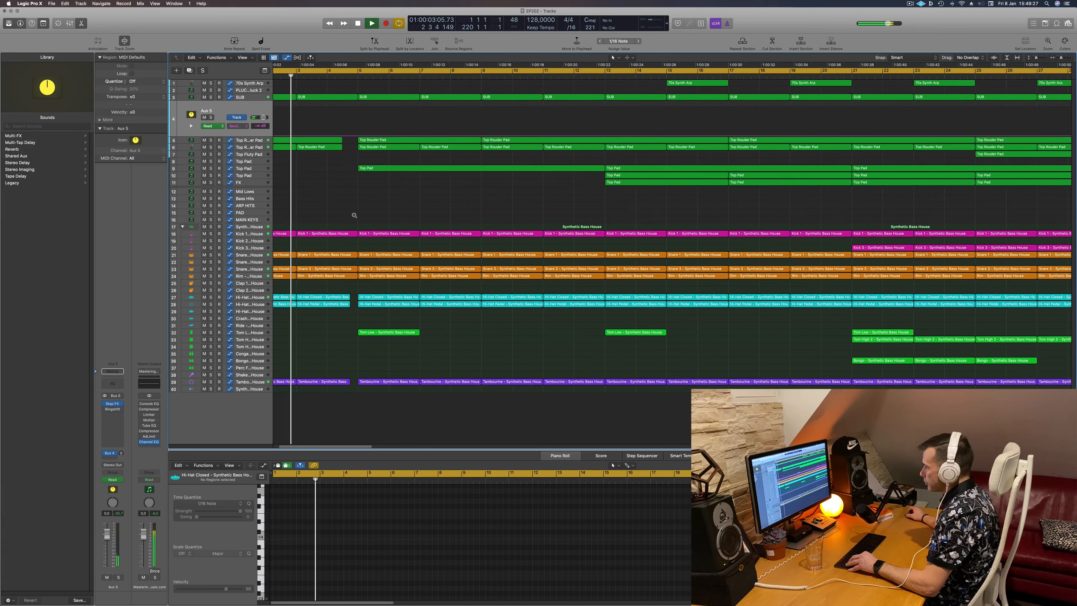
left_click_drag(361, 291, 352, 323)
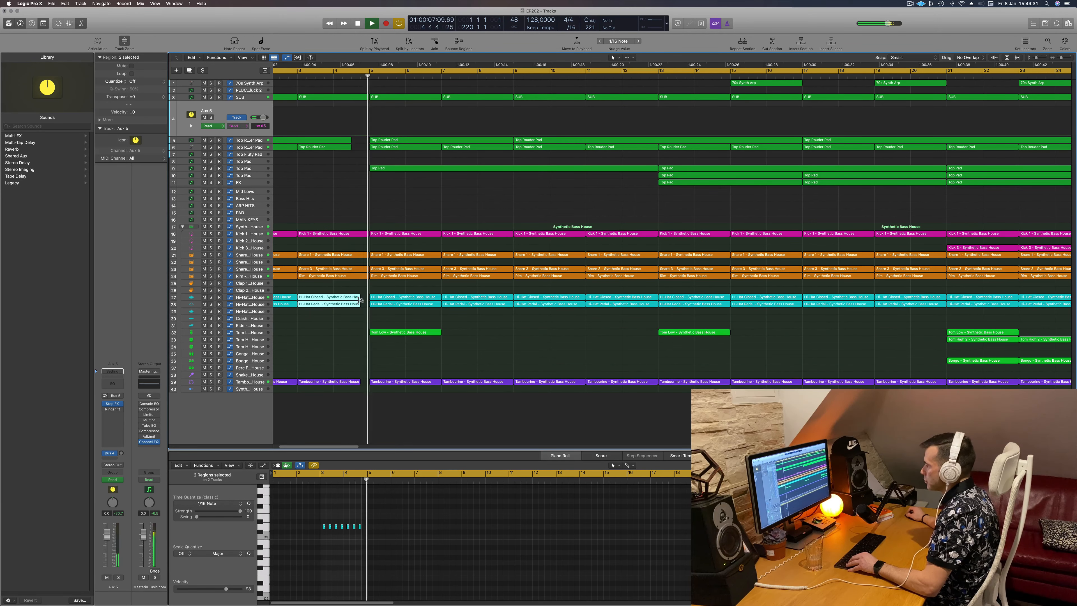
left_click_drag(358, 298, 351, 298)
key("space")
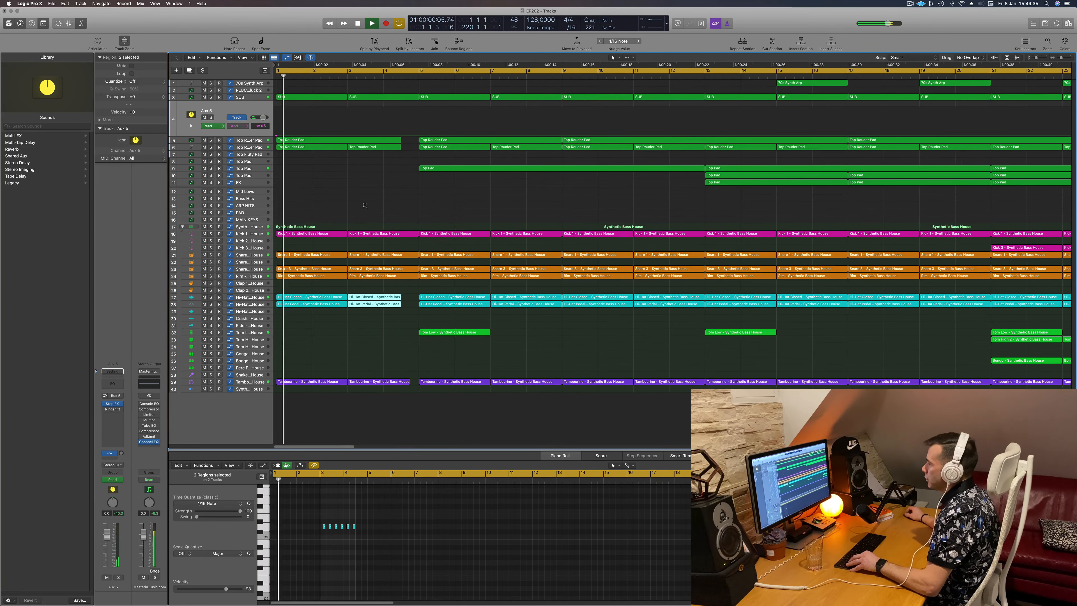
- Trim the end of the Tambourine region before bar 5 to match the half-bar gap and replay from bar 1
key("super+Left")
key("super+Left")
left_click(368, 382)
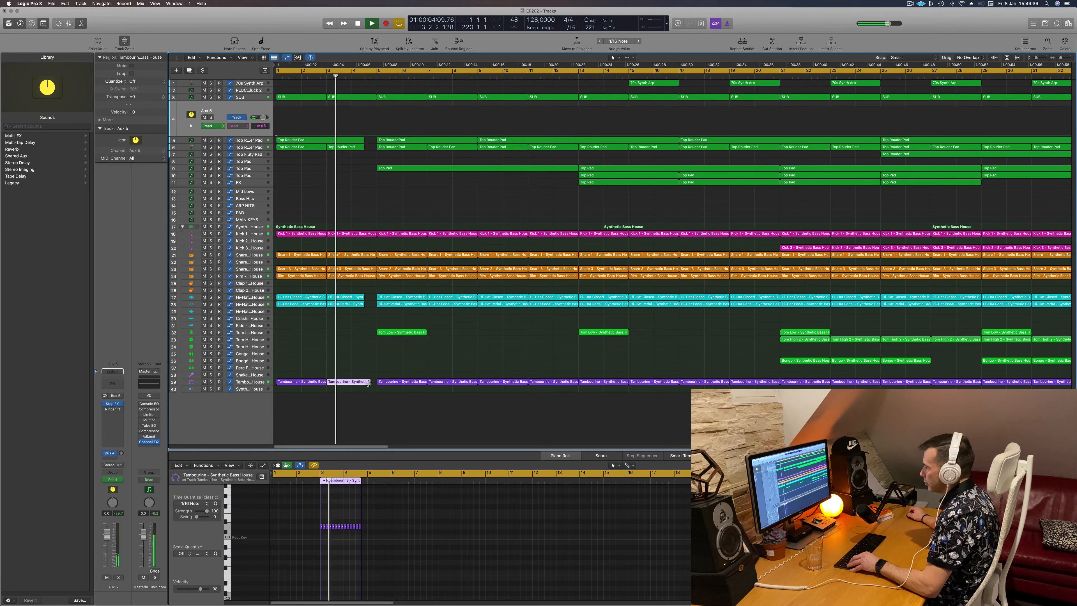
left_click_drag(367, 383, 364, 383)
key("super+Left")
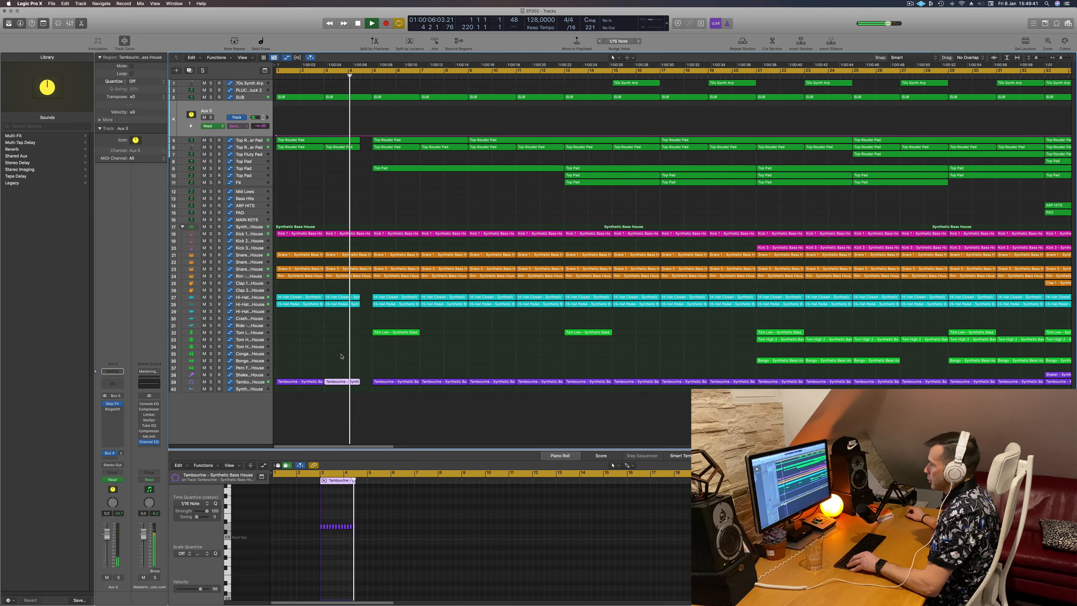
- Replay the opening and cut the last half bar before bar 5 from the Kick 1, Snare and Rim tracks
scroll(347, 357, "down", 4)
scroll(350, 359, "up", 4)
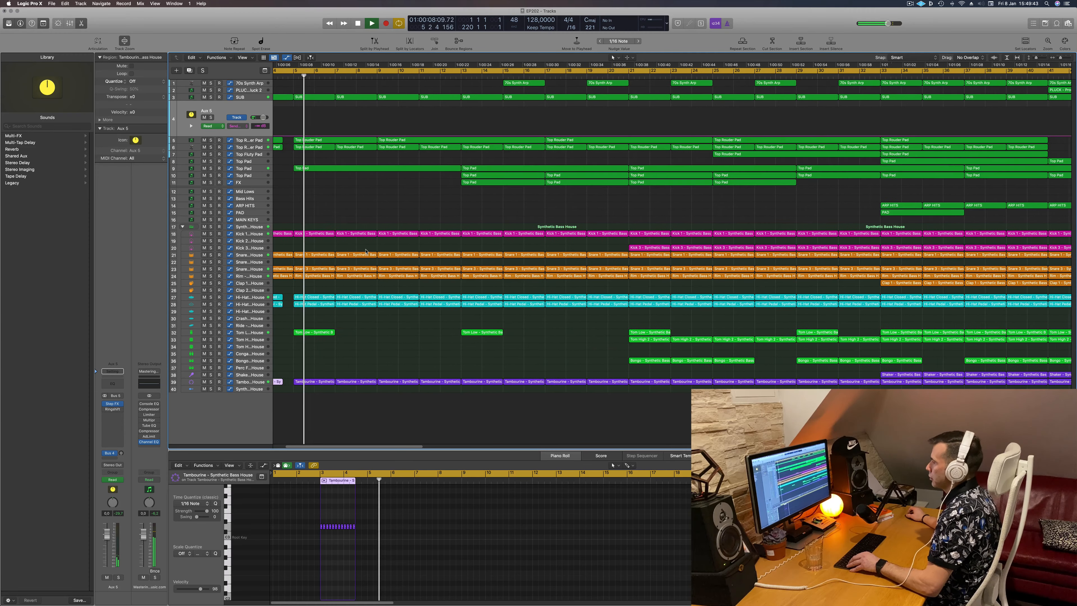
scroll(385, 249, "left", 2)
scroll(386, 249, "left", 2)
key("space")
key("space")
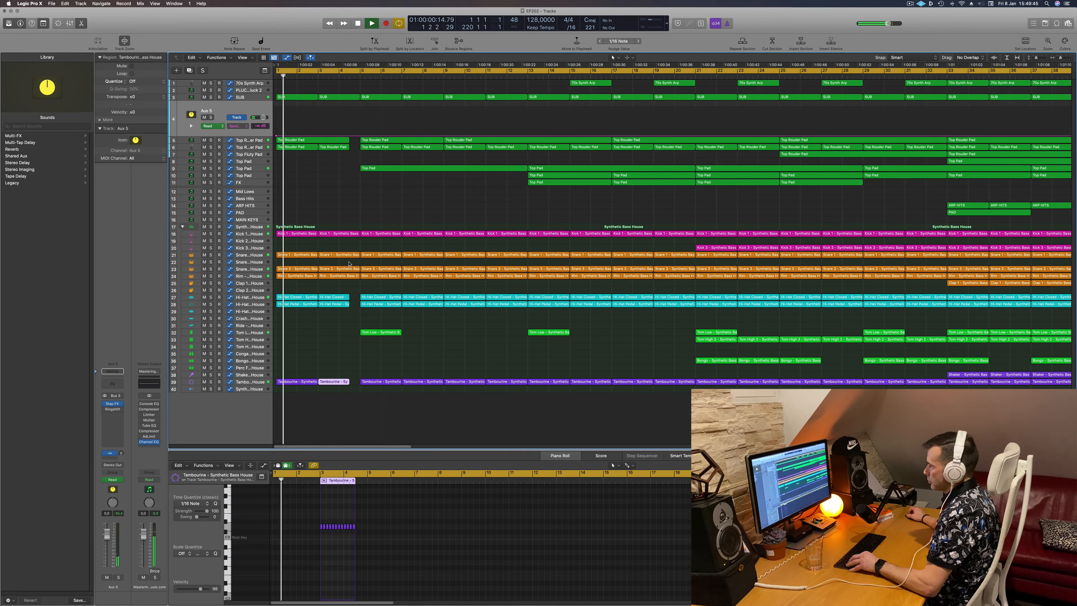
scroll(355, 250, "up", 2)
left_click_drag(355, 225, 363, 295)
key("BackSpace")
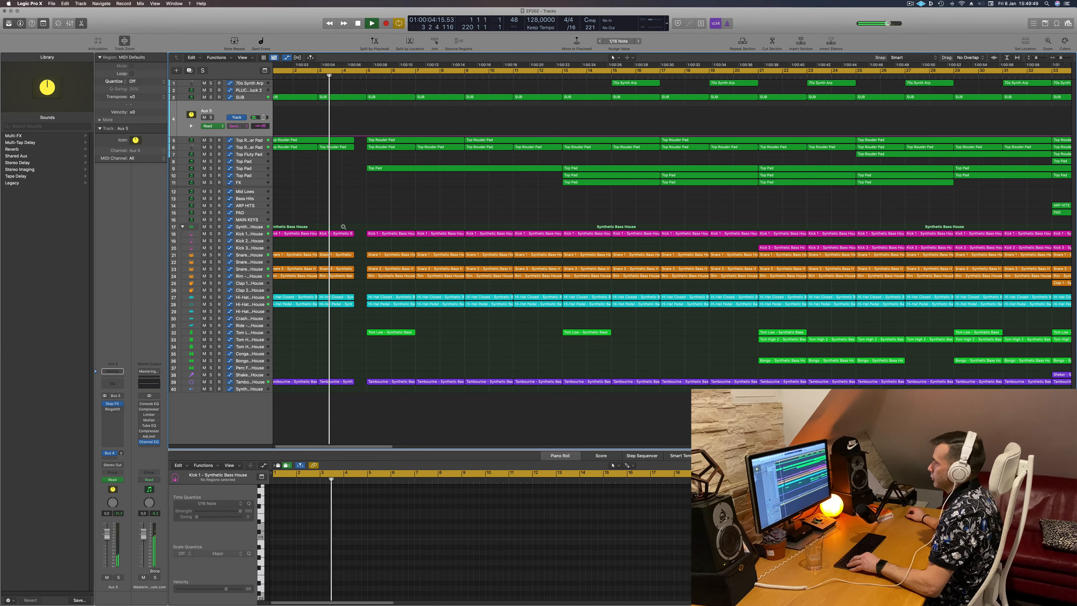
- Play the intro repeatedly from bar 1 to check how the gap leads into bar 5
scroll(323, 216, "down", 2)
scroll(323, 215, "down", 2)
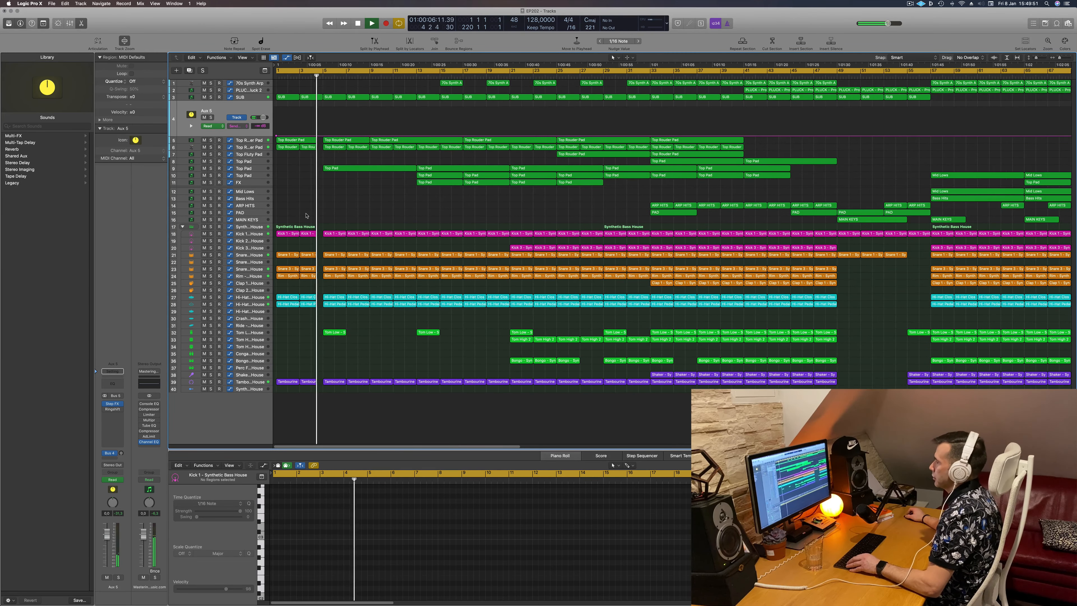
scroll(334, 217, "down", 2)
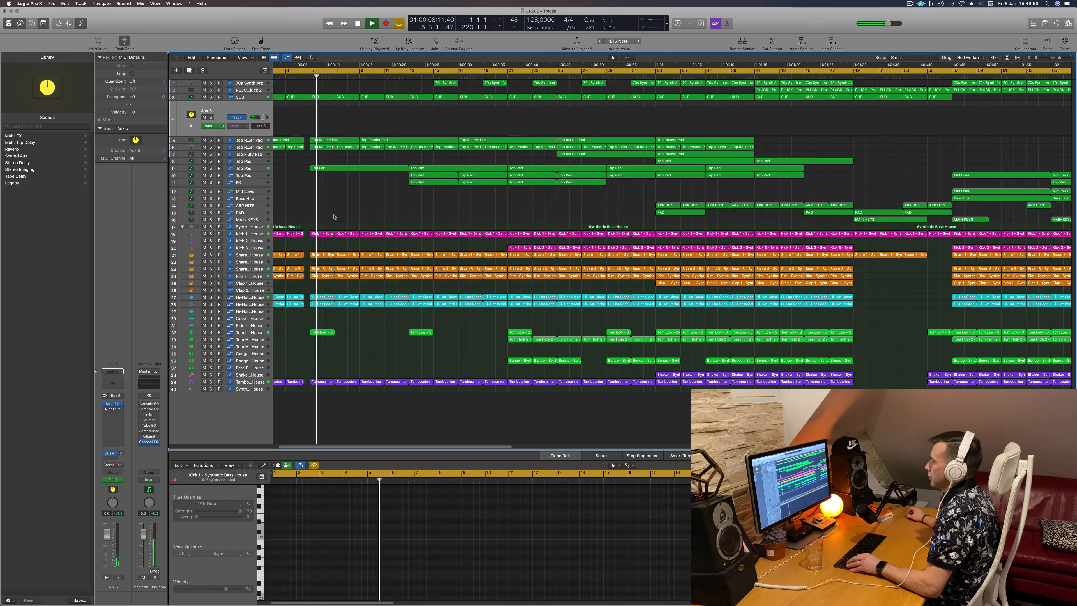
scroll(333, 217, "up", 1)
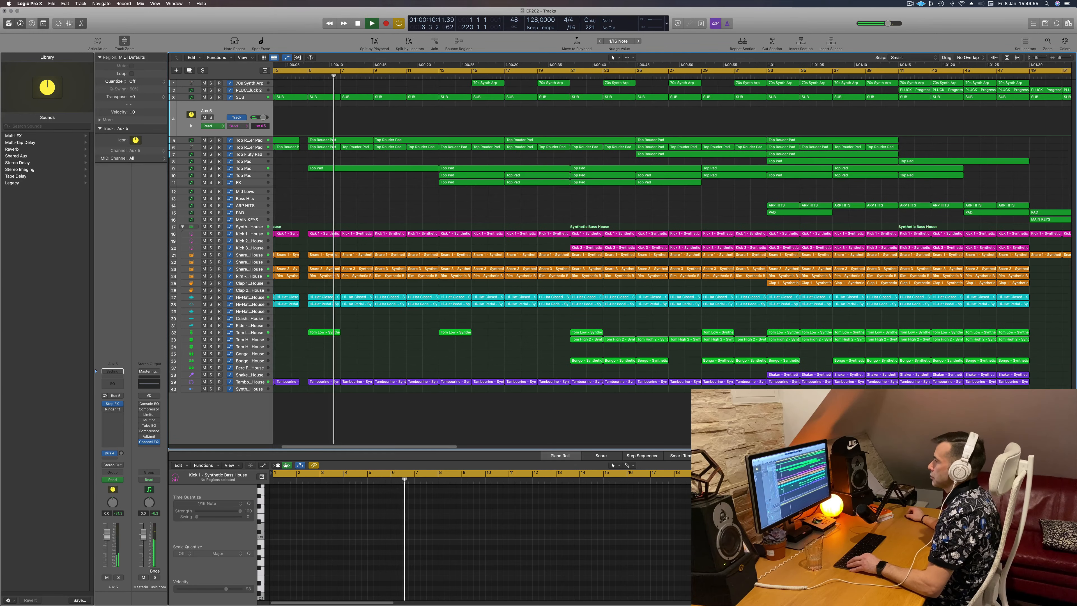
scroll(355, 219, "down", 2)
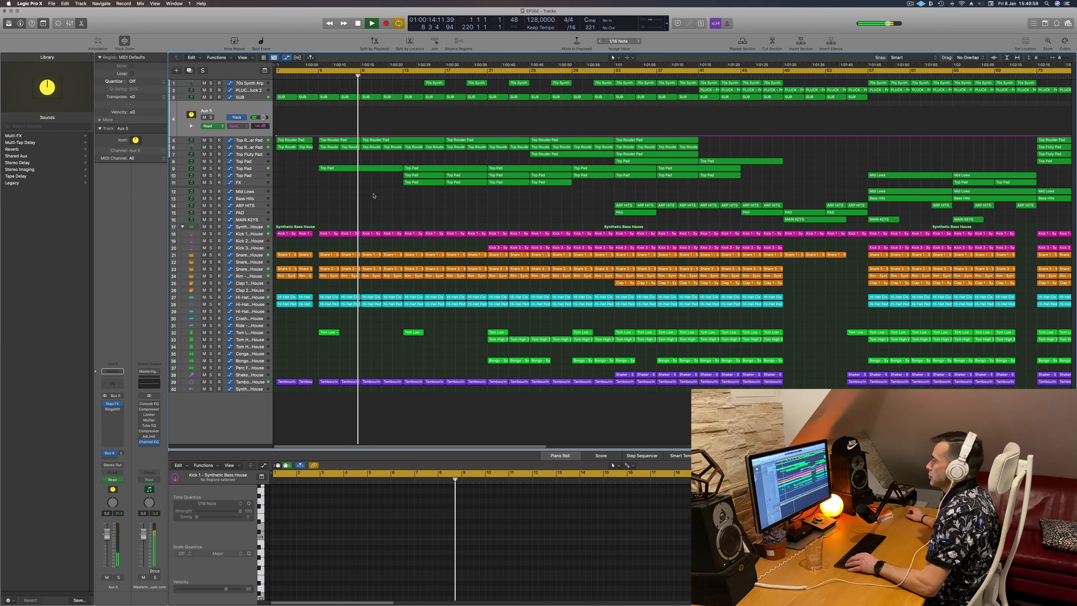
key("space")
key("space")
scroll(352, 195, "up", 3)
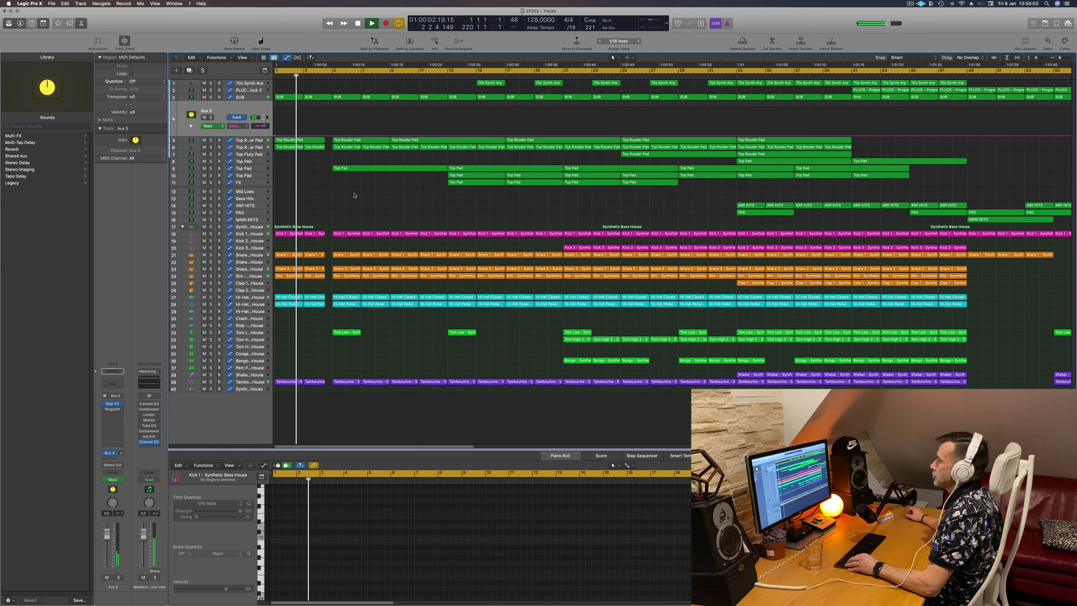
scroll(370, 204, "up", 2)
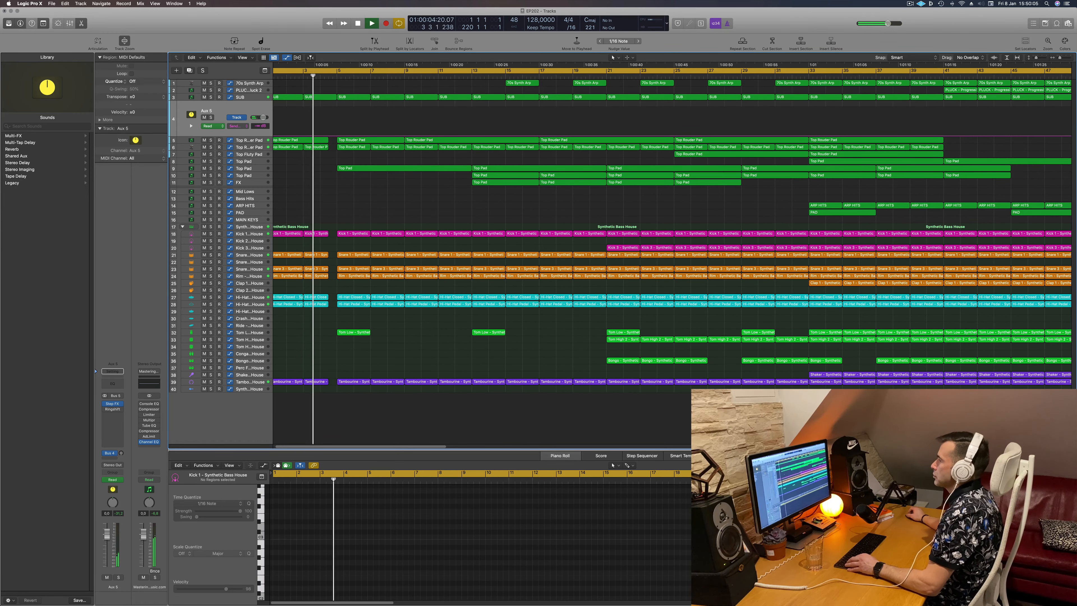
scroll(373, 204, "down", 4)
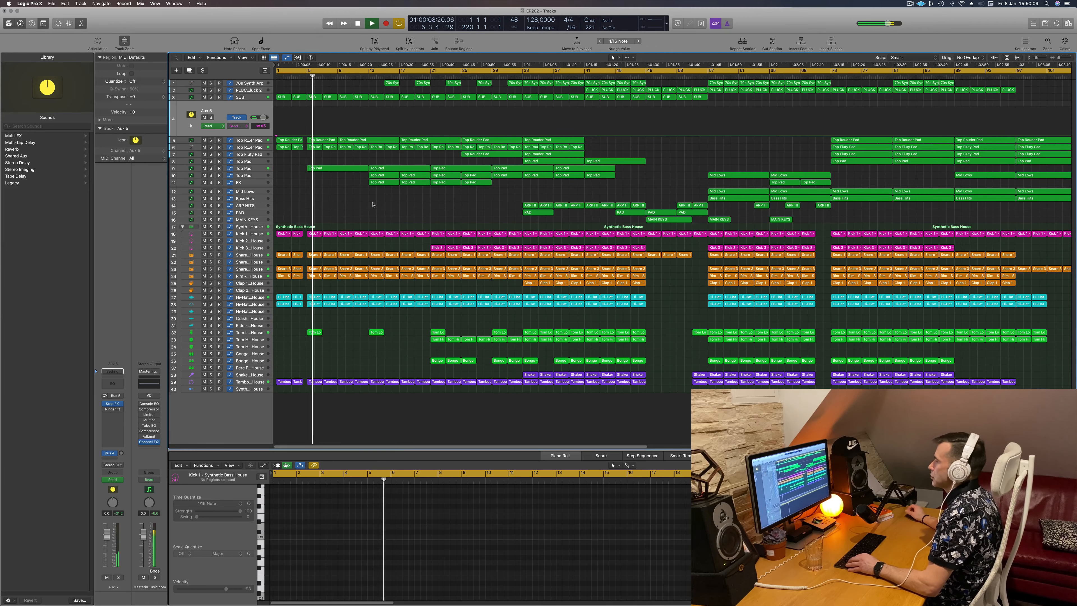
scroll(373, 203, "down", 3)
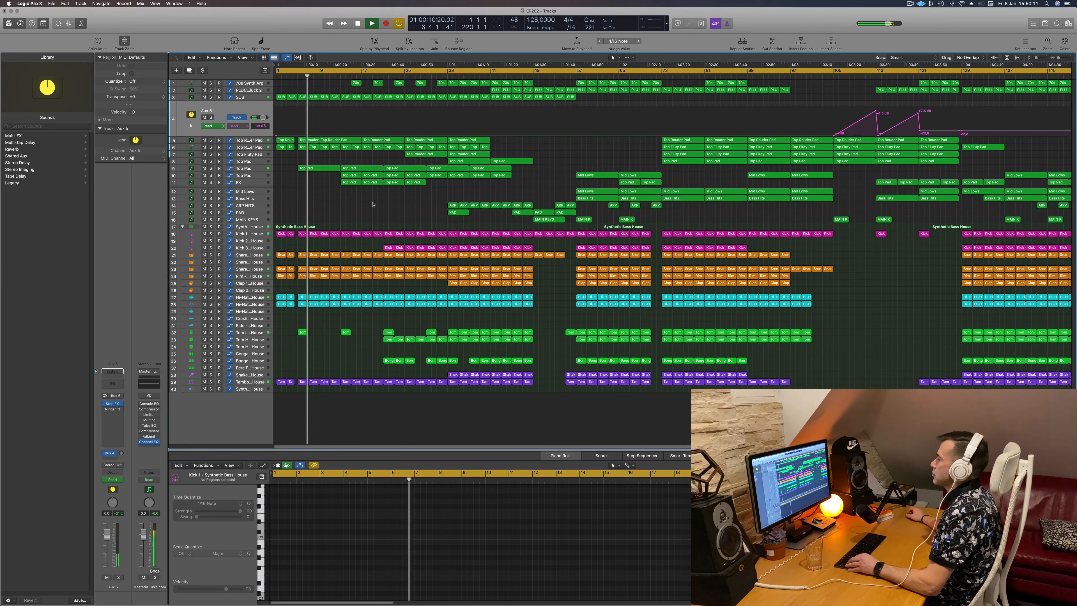
scroll(372, 204, "down", 2)
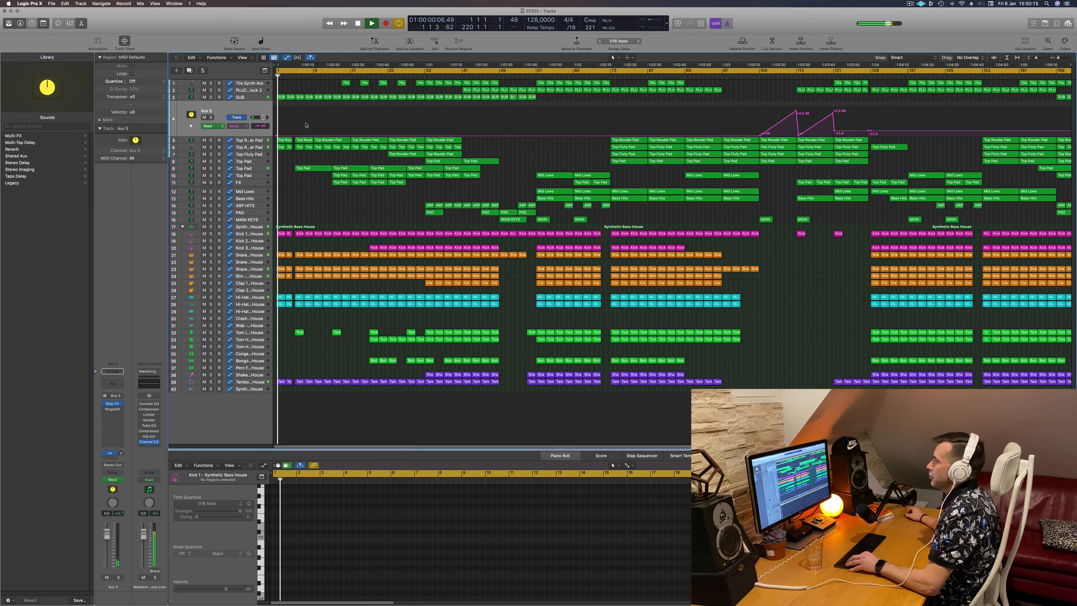
scroll(300, 124, "up", 5)
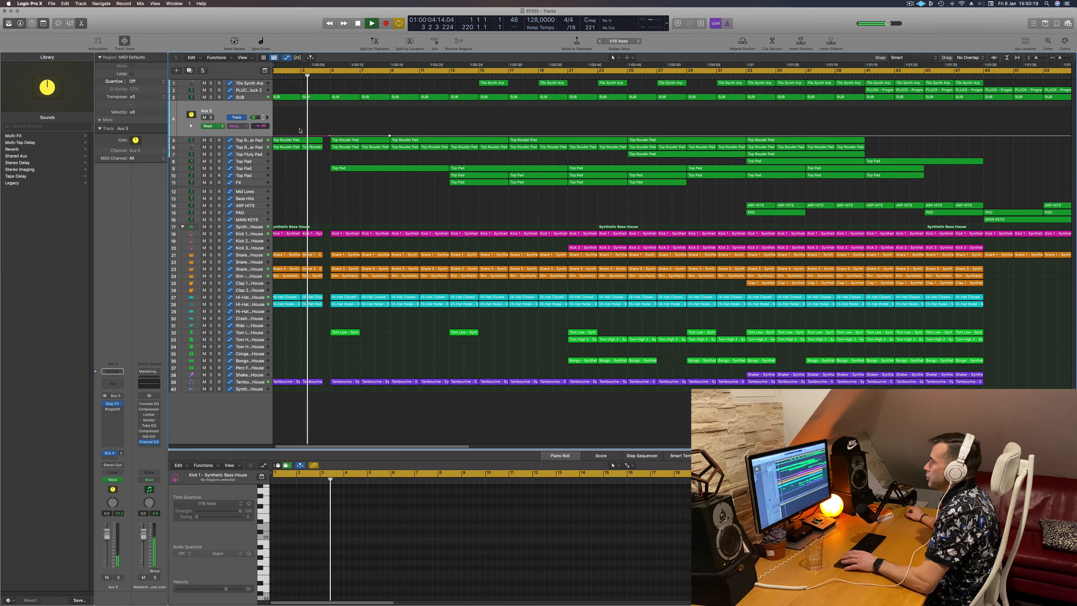
- Draw a Send 1 automation rise on Aux 5 from bar 1 to a peak at bar 5, falling back by bar 9, and replay
key("Return")
key("Return")
left_click_drag(334, 136, 334, 121)
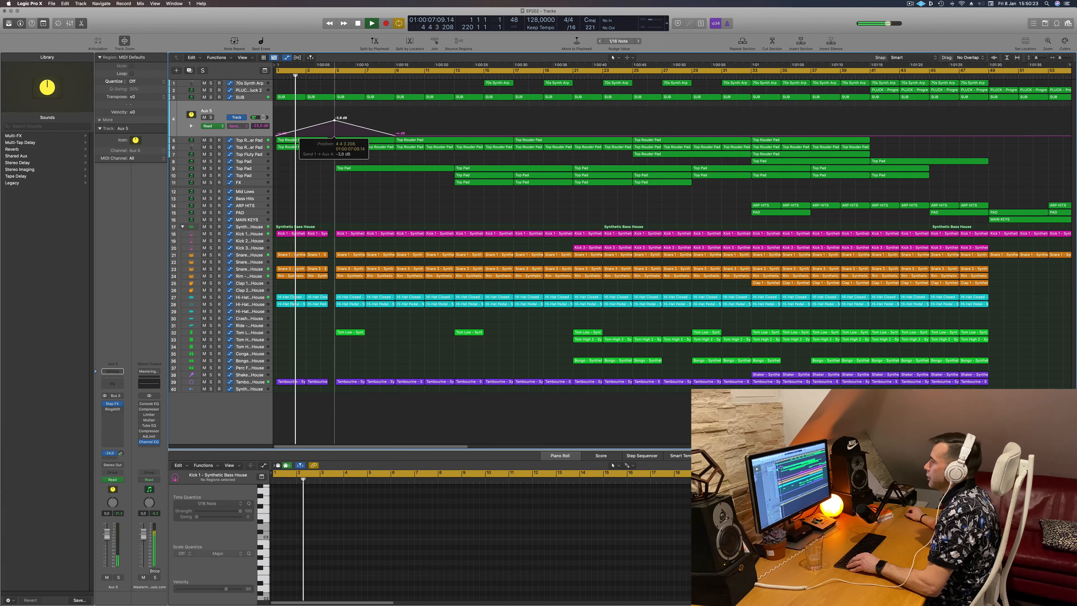
key("super+Left")
key("super+Left")
key("super+Left")
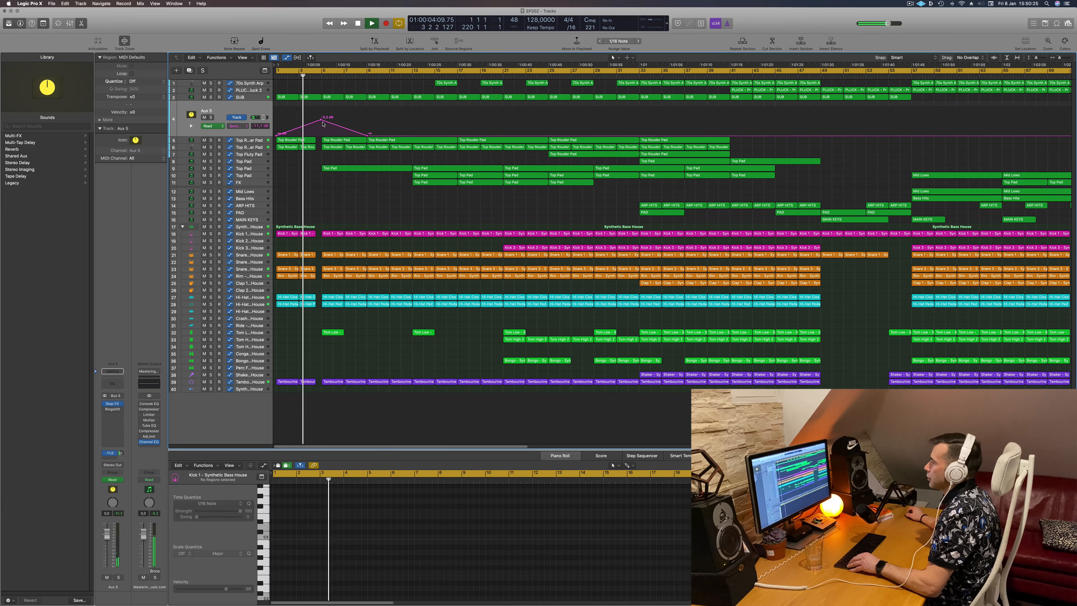
left_click_drag(320, 123, 321, 121)
key("super+Left")
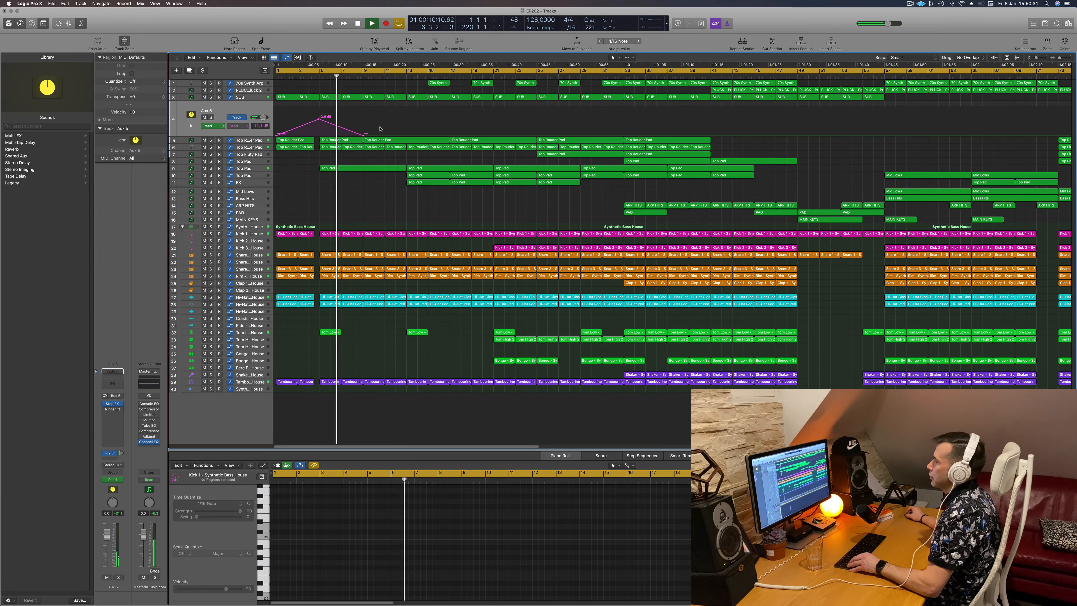
- Audition Aux 5 in solo, clear the solo, and raise its send automation peak at bar 5 a little further
left_click(211, 117)
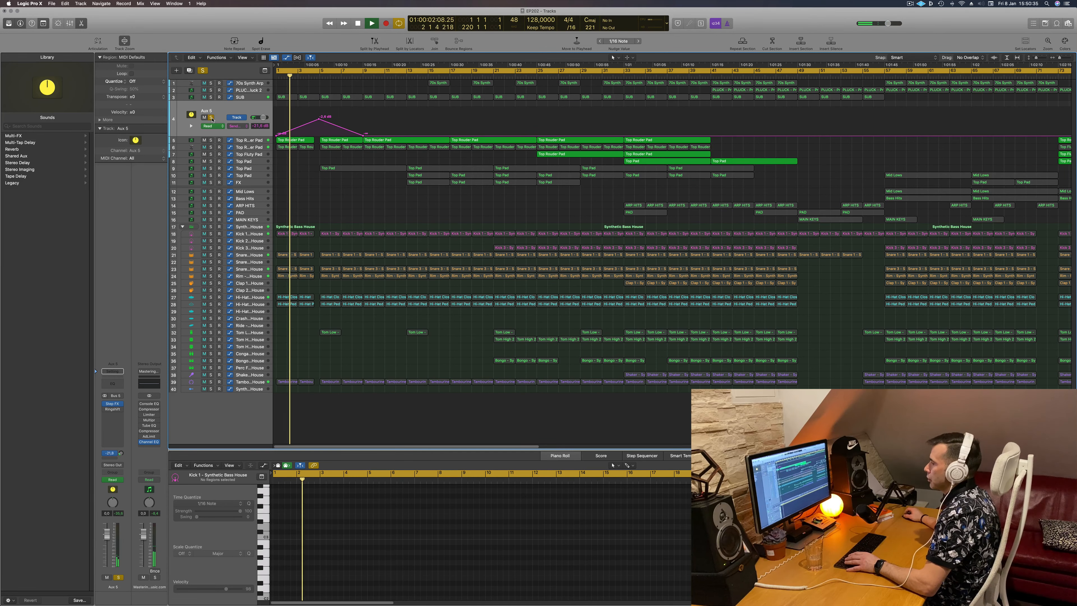
left_click(111, 454)
left_click(113, 369)
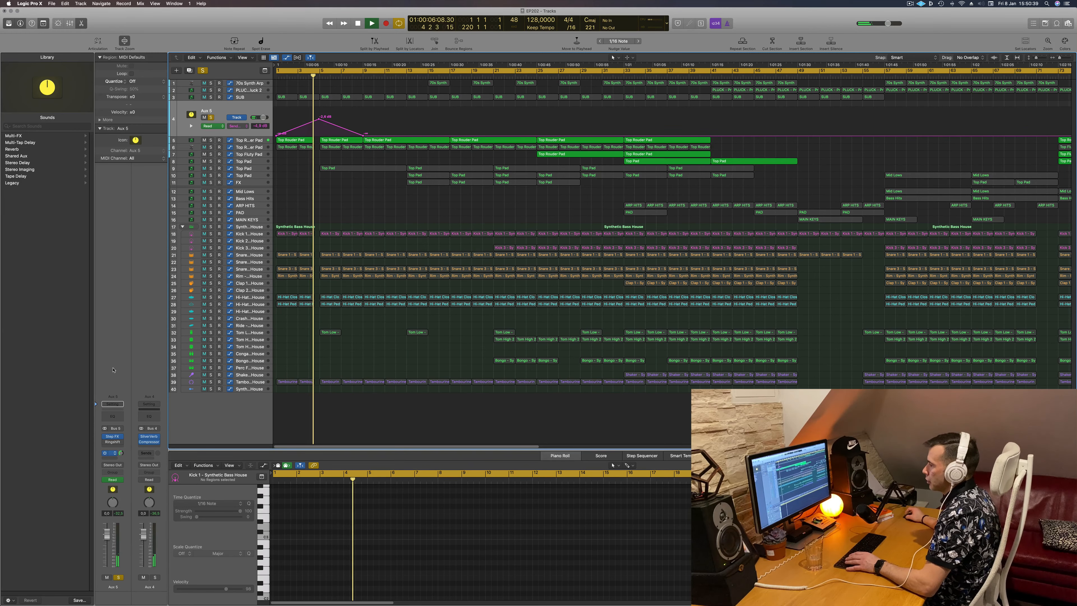
left_click(210, 118)
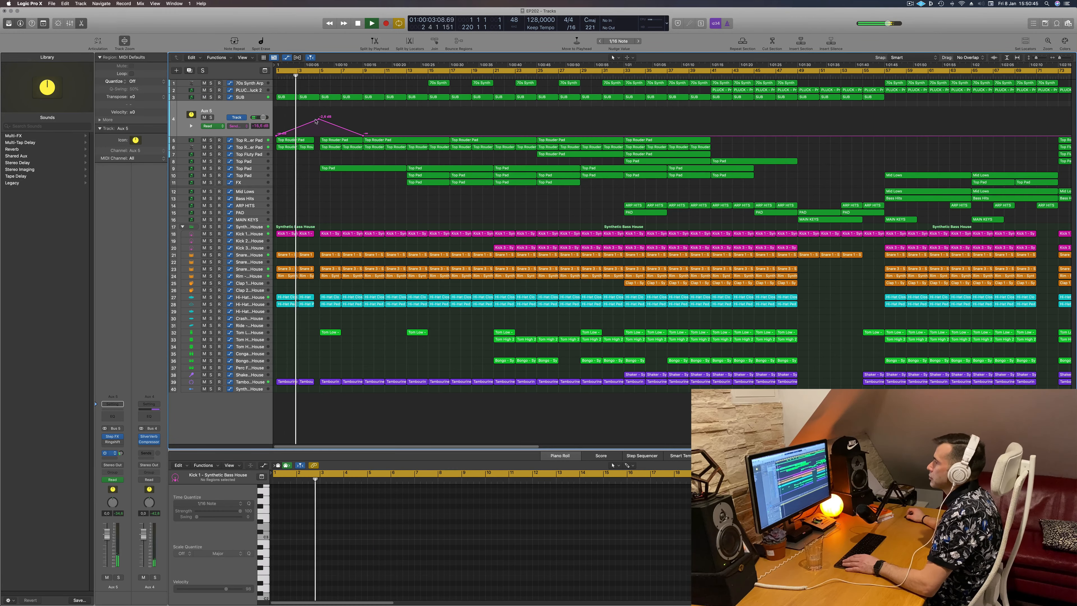
left_click_drag(316, 121, 318, 117)
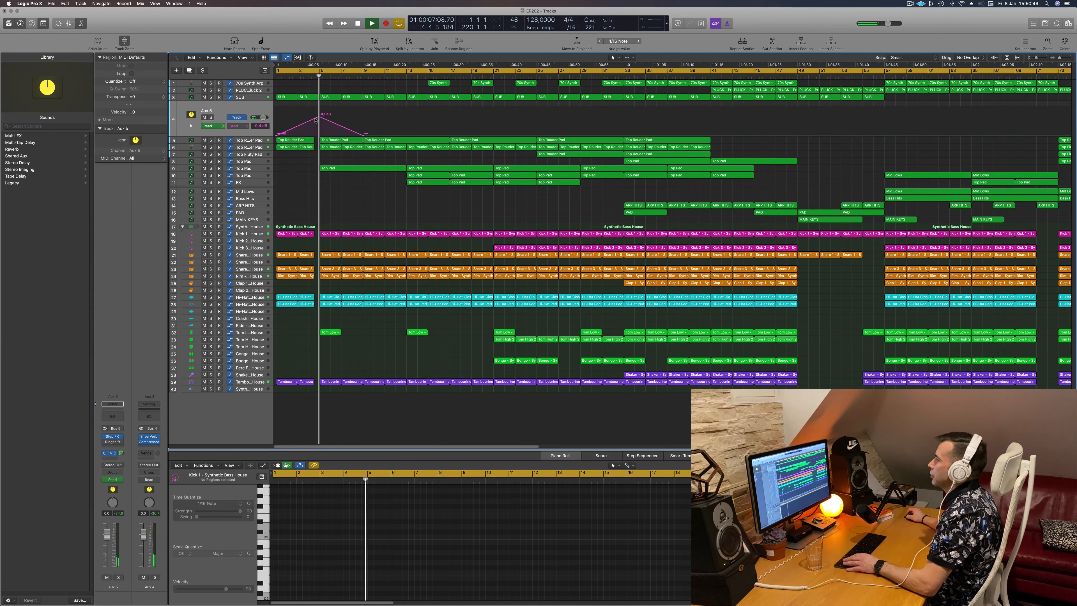
key("super+Left")
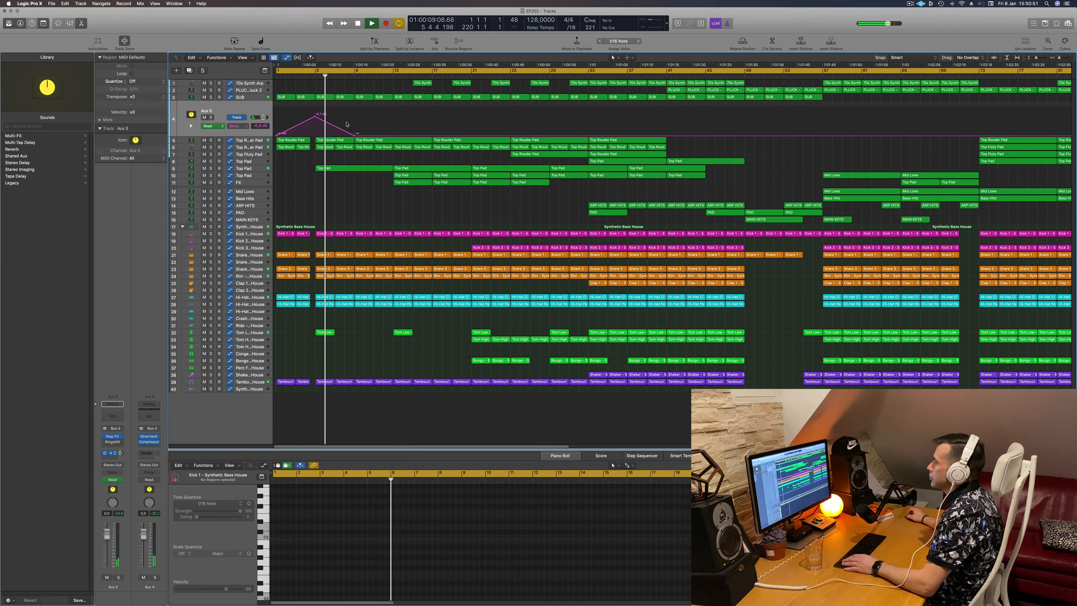
- Add a second send automation rise on Aux 5 peaking at bar 13 and falling back by bar 17, and play from bar 9
left_click(432, 136)
key("space")
key("space")
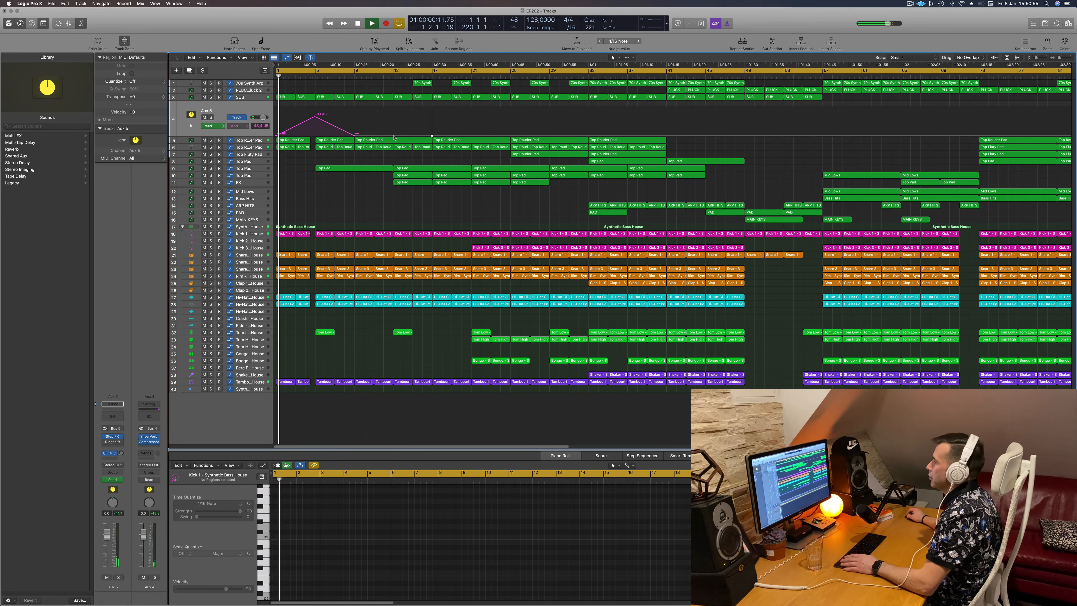
left_click_drag(394, 135, 393, 115)
left_click(354, 77)
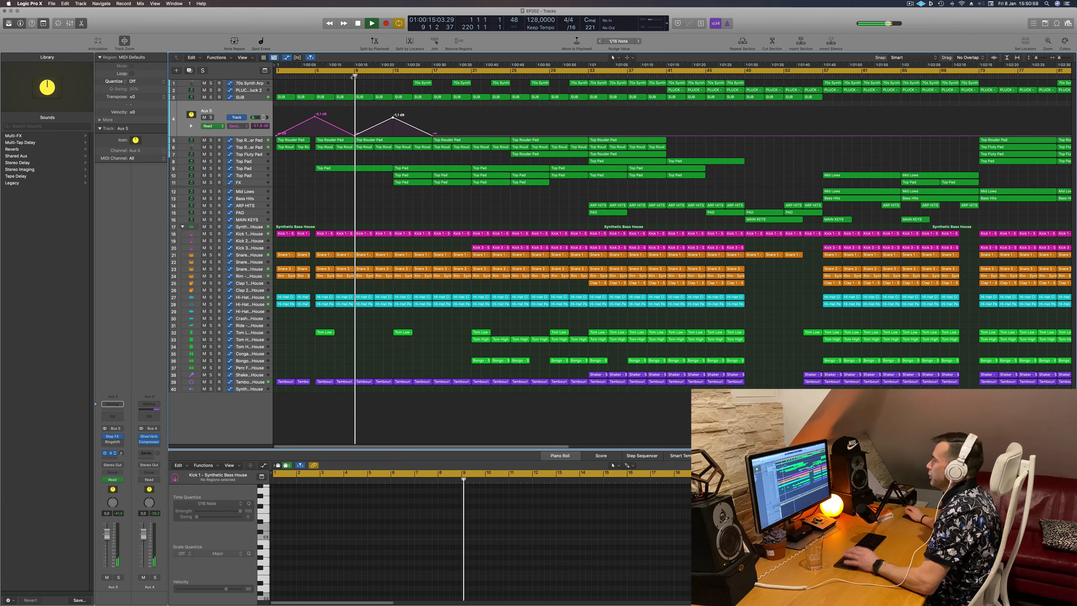
left_click(339, 195)
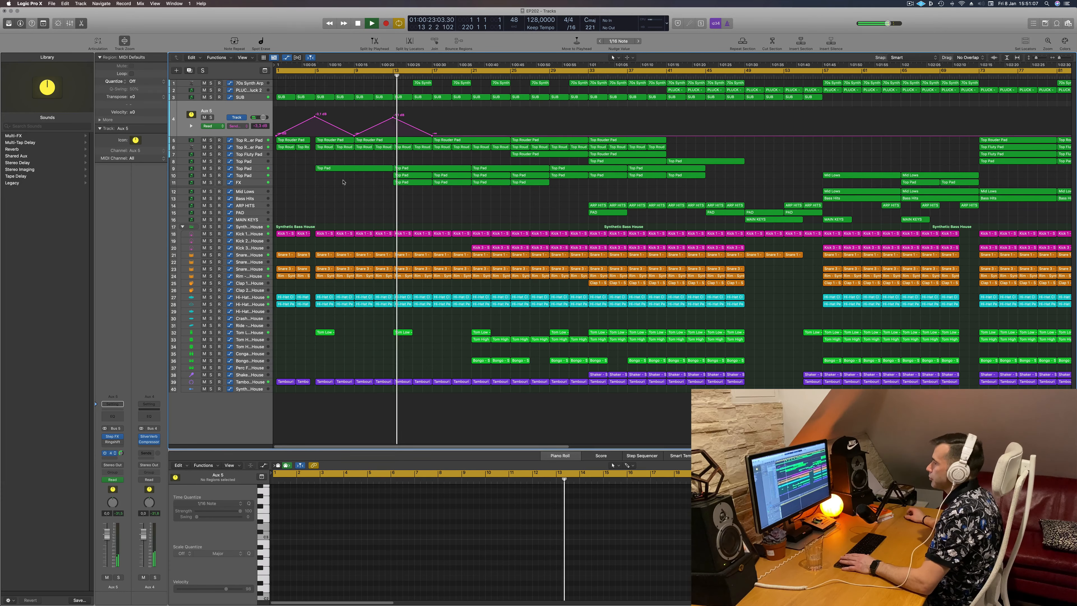
- Select the Top Pad track that enters at bar 13 and audition it in and out of solo, replaying from bar 13
left_click(249, 175)
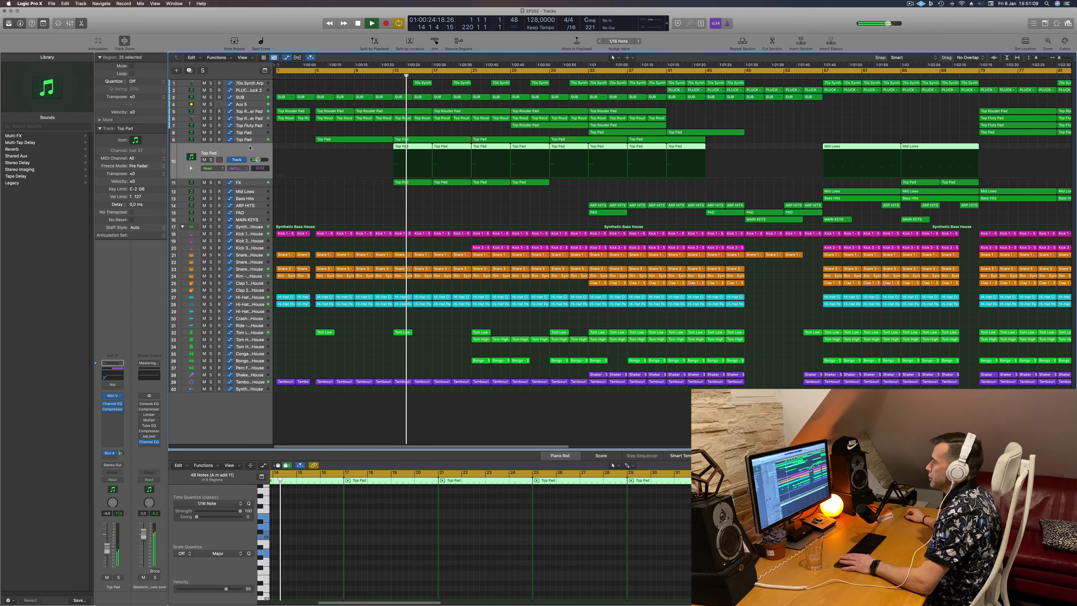
left_click(210, 160)
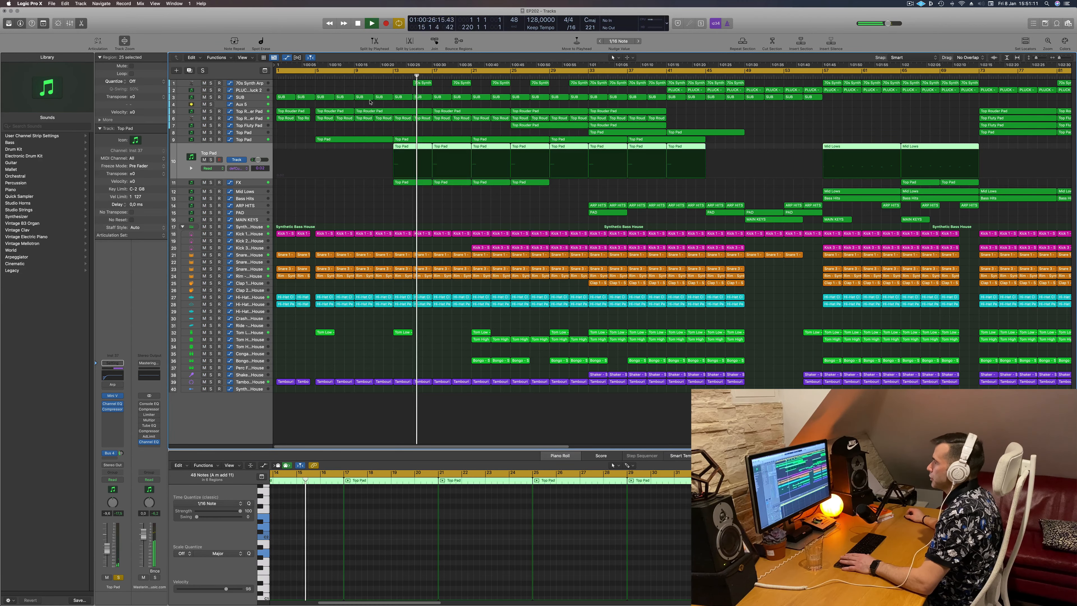
left_click(211, 160)
left_click(389, 77)
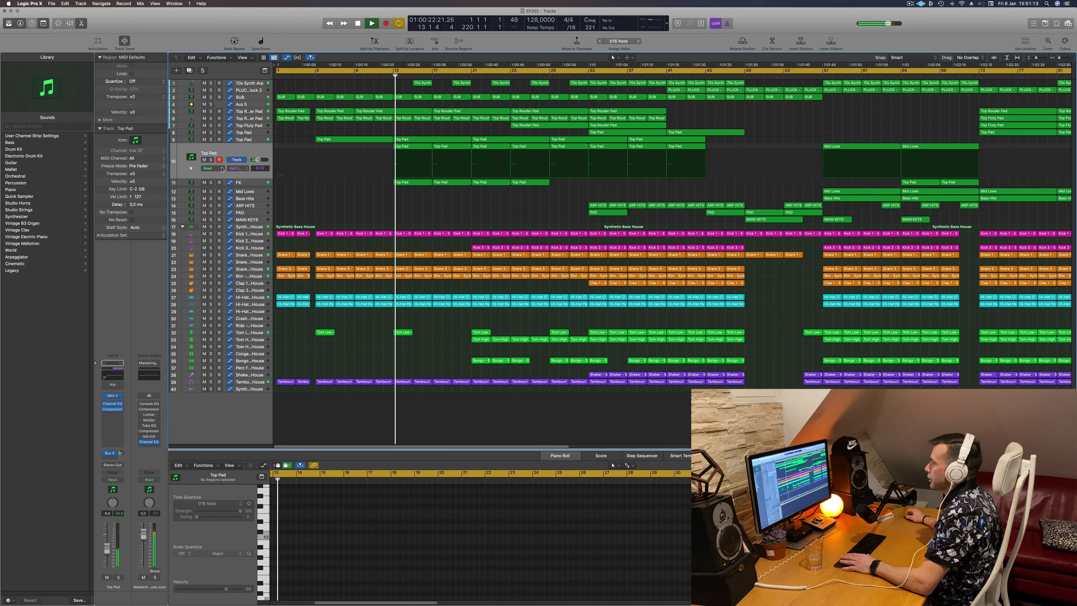
key("s")
key("s")
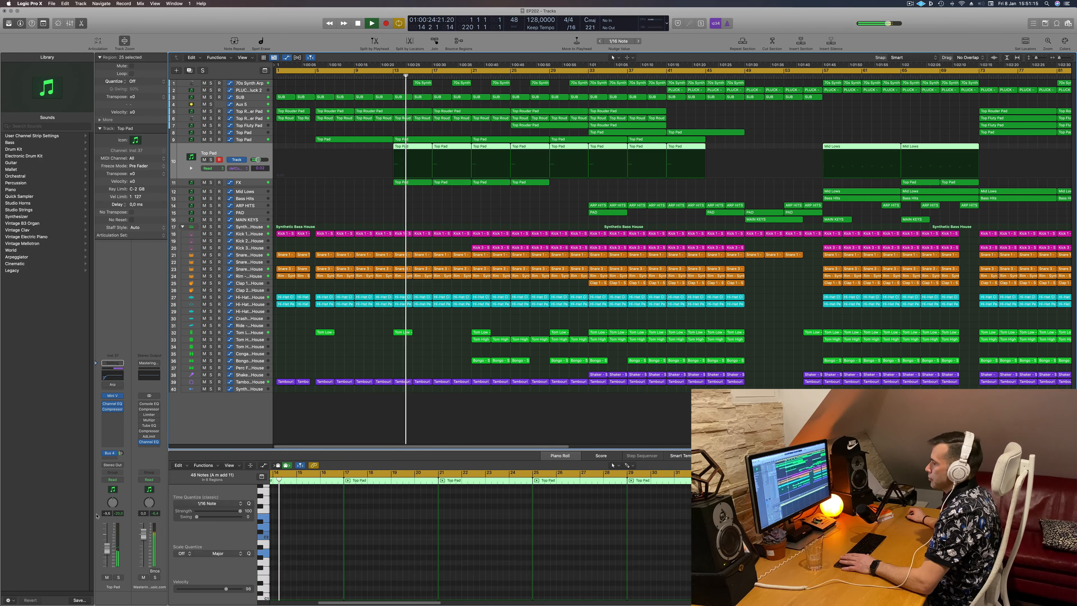
- Lower the Top Pad track's volume during playback and clear the region selection
left_click(260, 146)
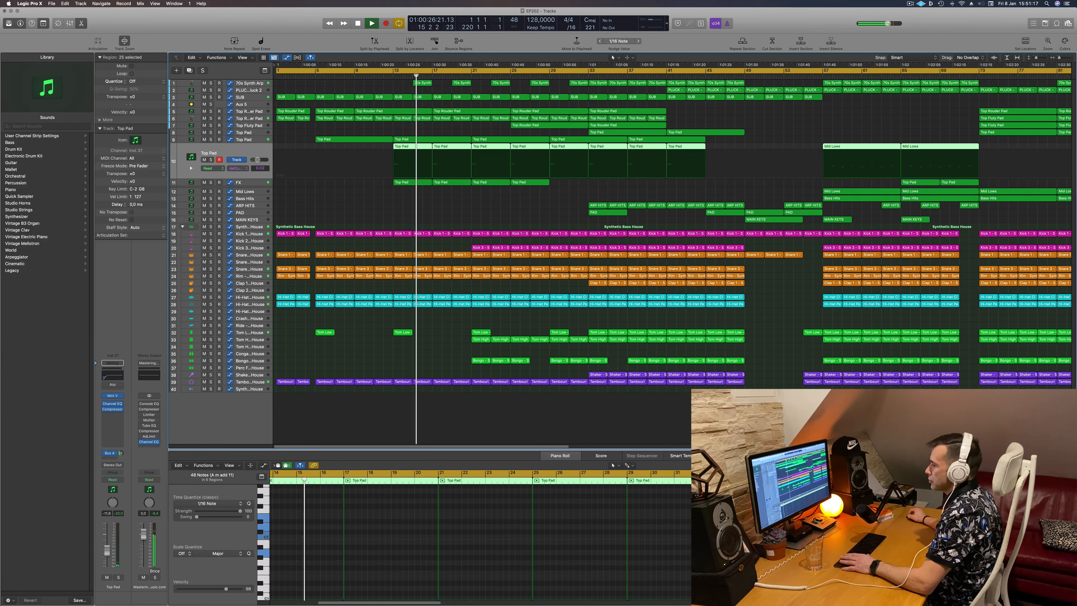
left_click_drag(107, 551, 107, 554)
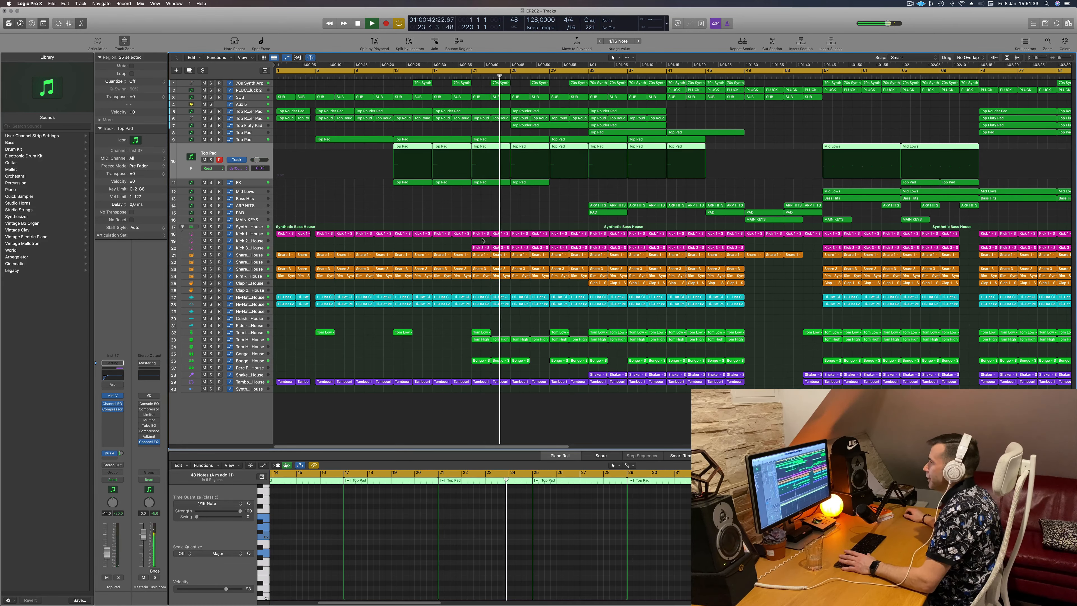
left_click(482, 219)
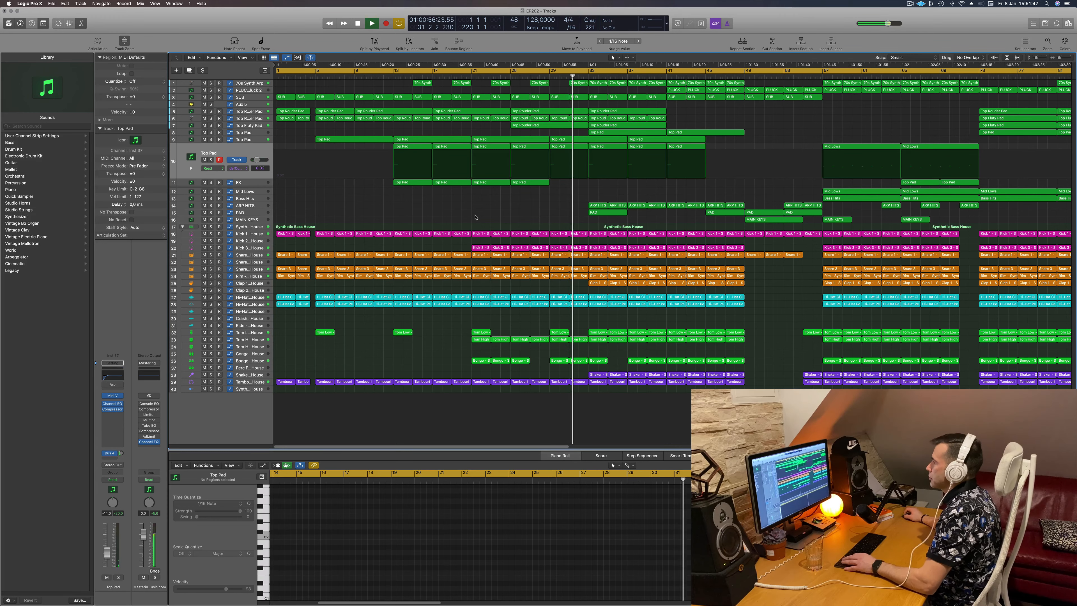
key("super+Left")
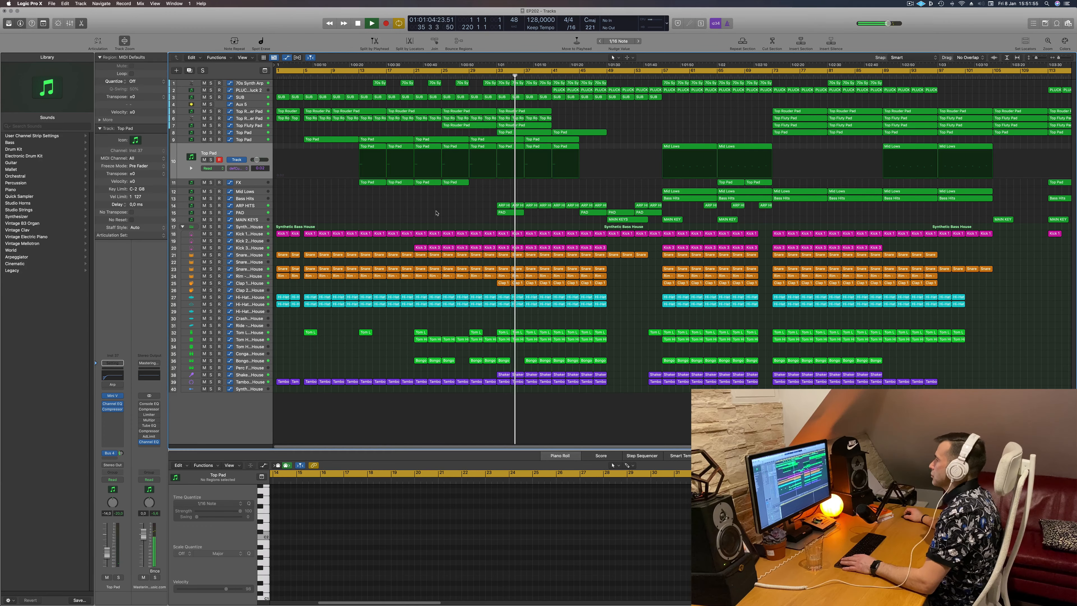
- Select the 70s Synth Arp track and examine its cutoff automation across the arrangement during playback
left_click(250, 83)
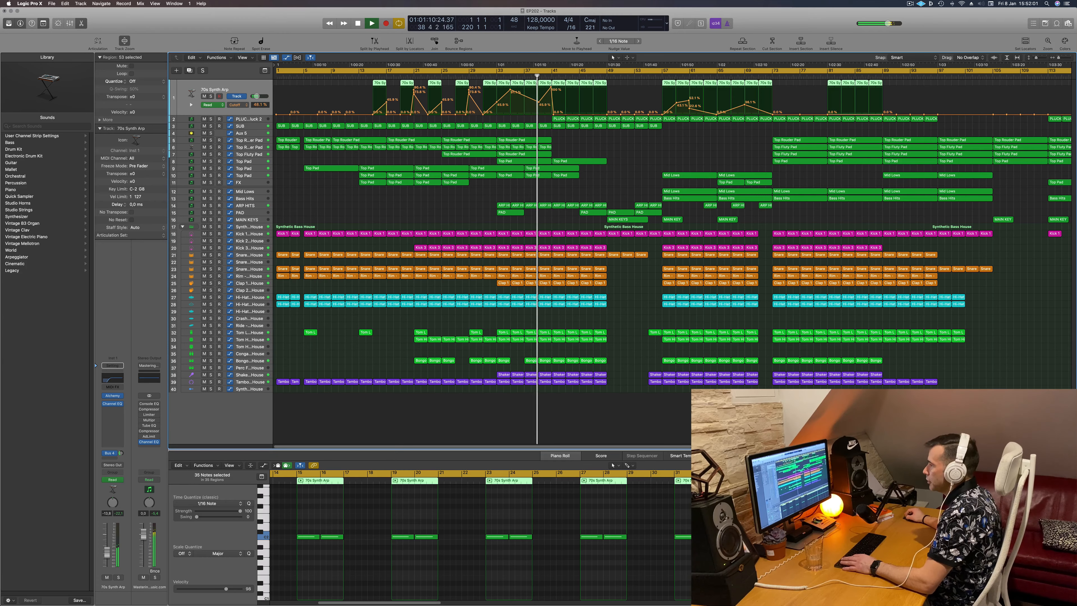
scroll(672, 255, "down", 5)
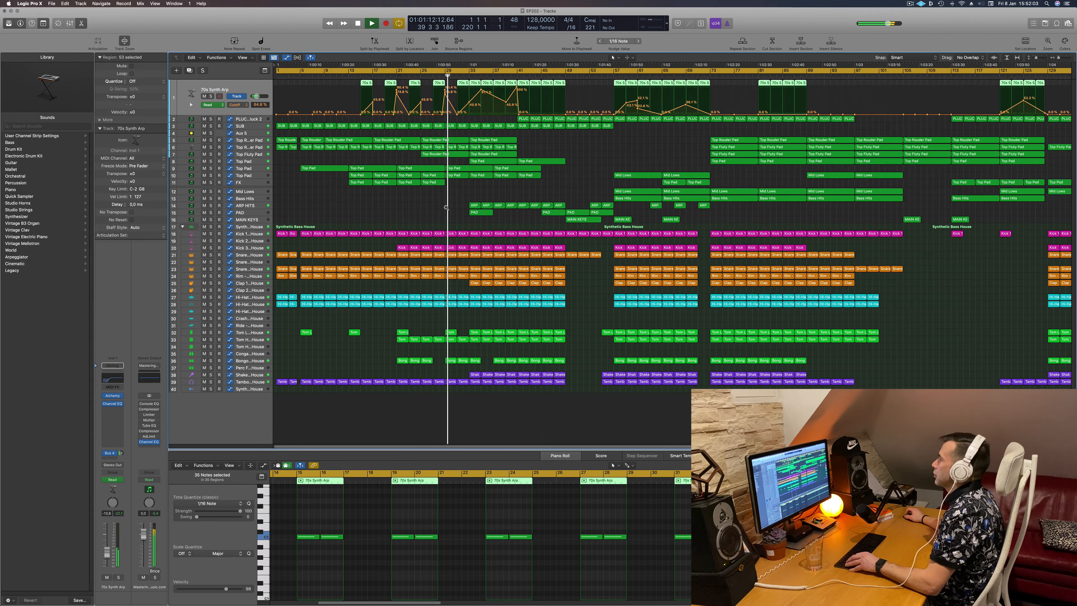
scroll(440, 204, "up", 2)
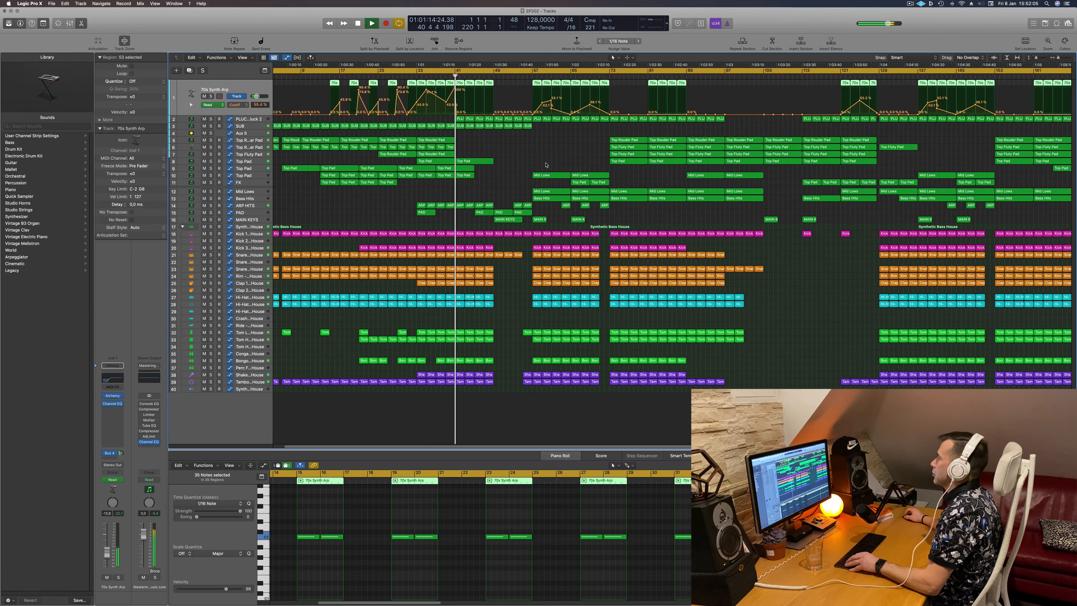
scroll(551, 166, "up", 1)
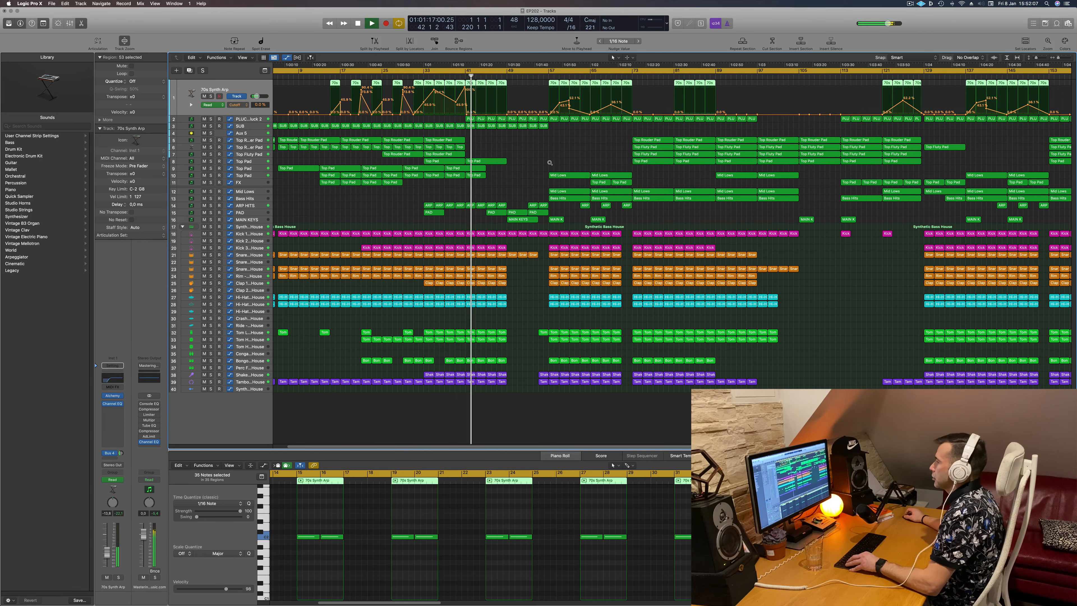
scroll(549, 162, "up", 2)
scroll(549, 163, "down", 2)
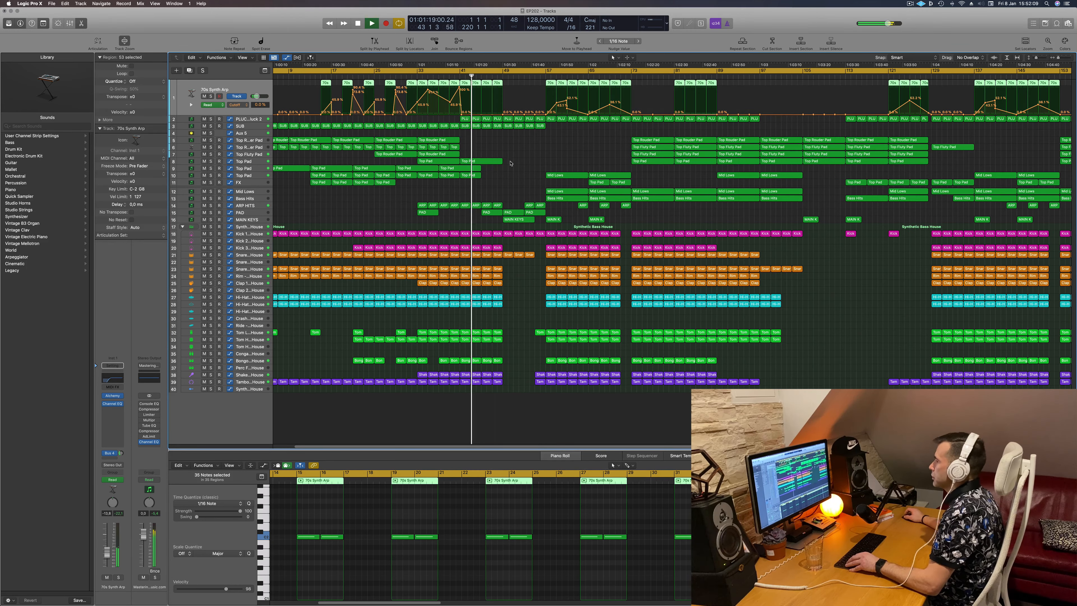
left_click(540, 158)
scroll(379, 213, "up", 1)
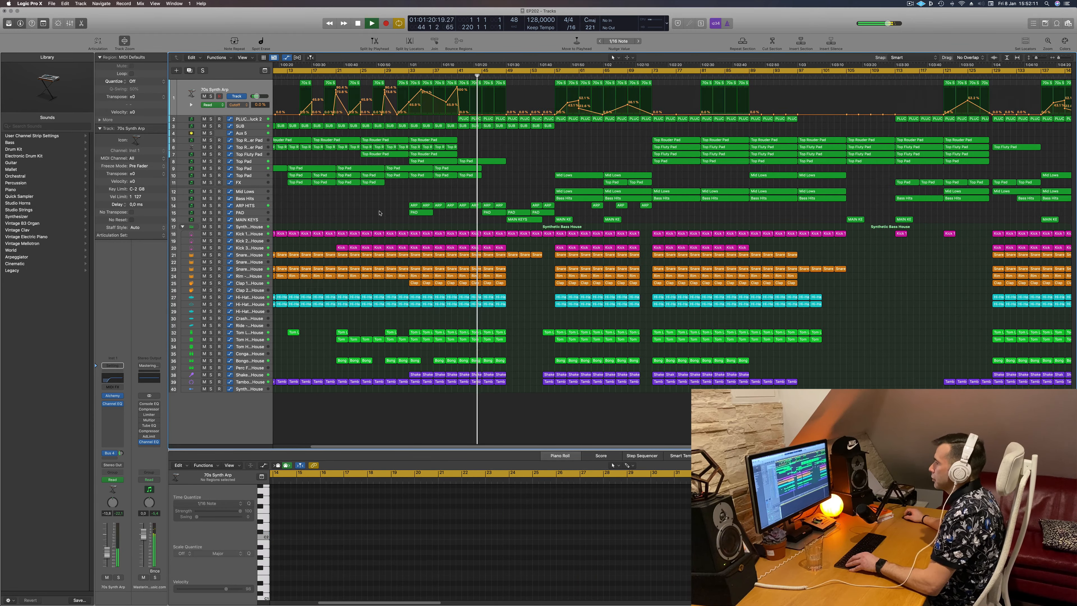
- Select the PAD track and audition it in and out of solo around bars 46 to 49
left_click(245, 214)
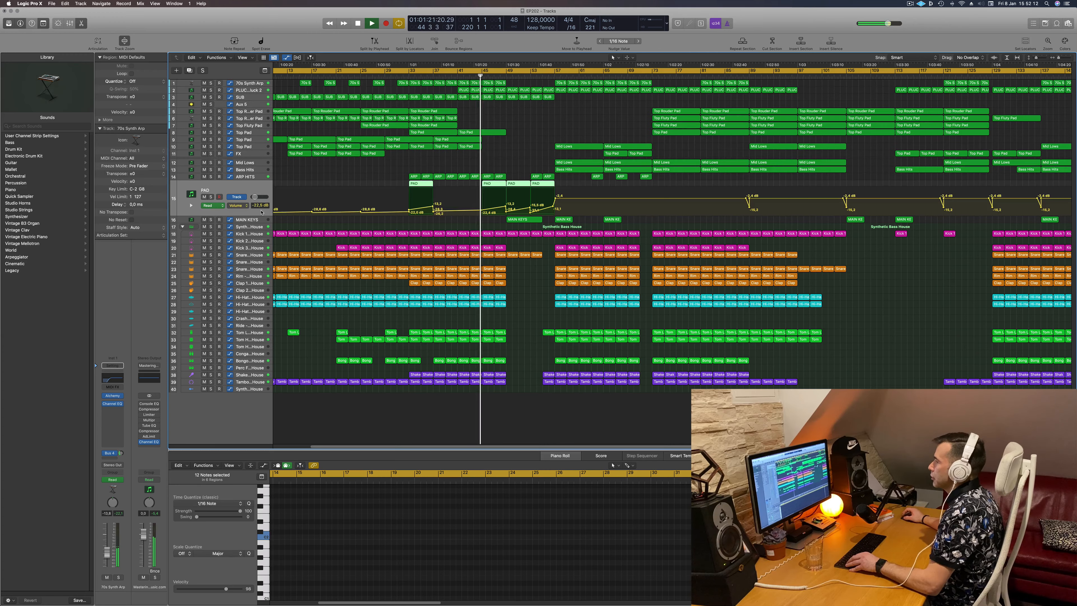
left_click(211, 197)
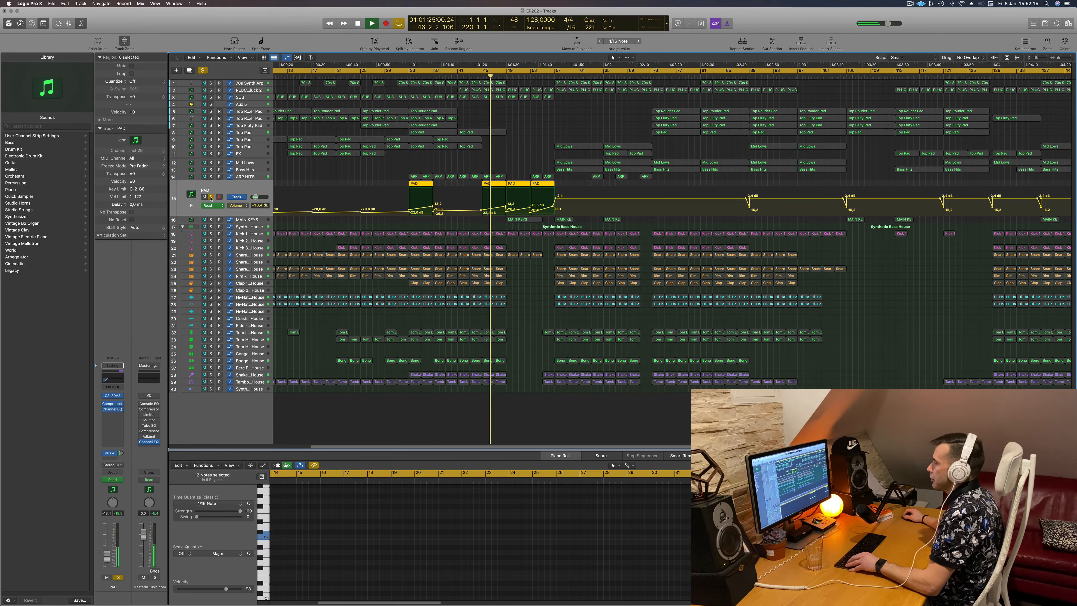
left_click(211, 197)
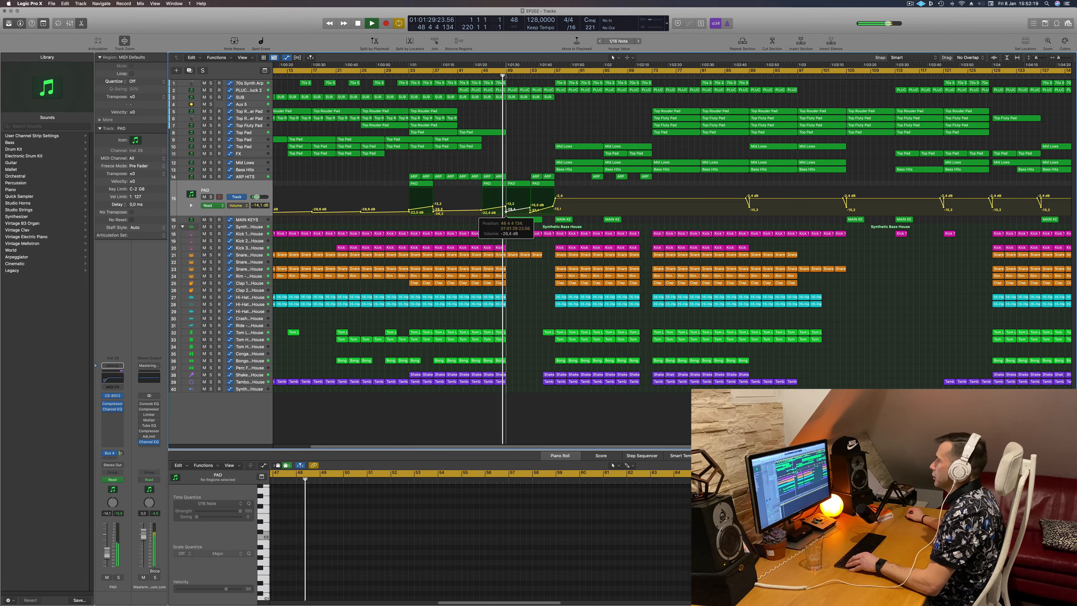
- Move the PAD's low volume automation point near bar 161 back to about bar 65, clearing the automation points in between
scroll(533, 149, "up", 2)
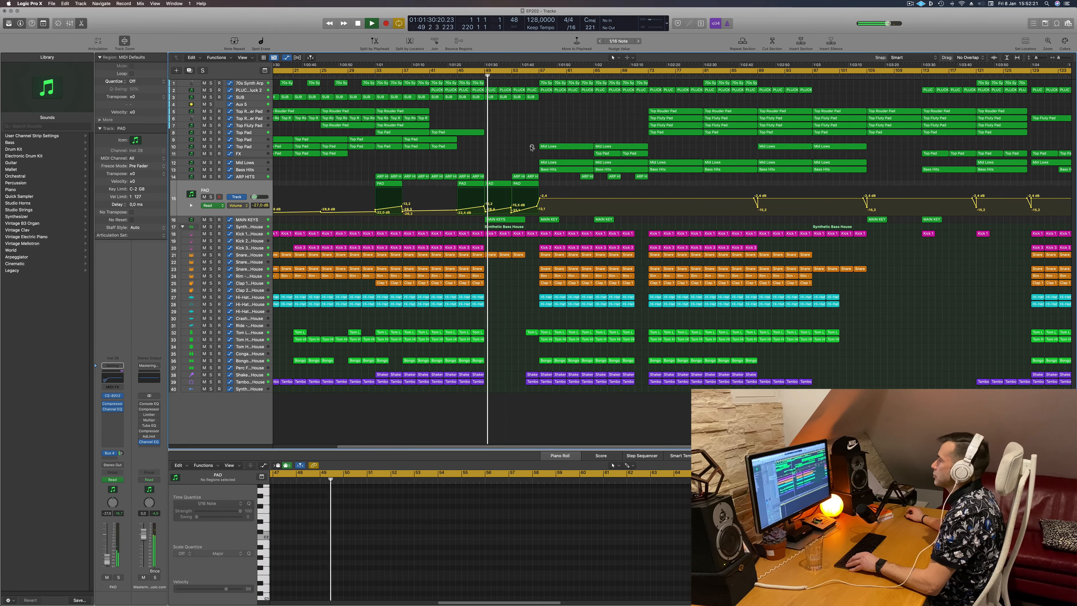
scroll(531, 148, "down", 4)
scroll(496, 149, "down", 2)
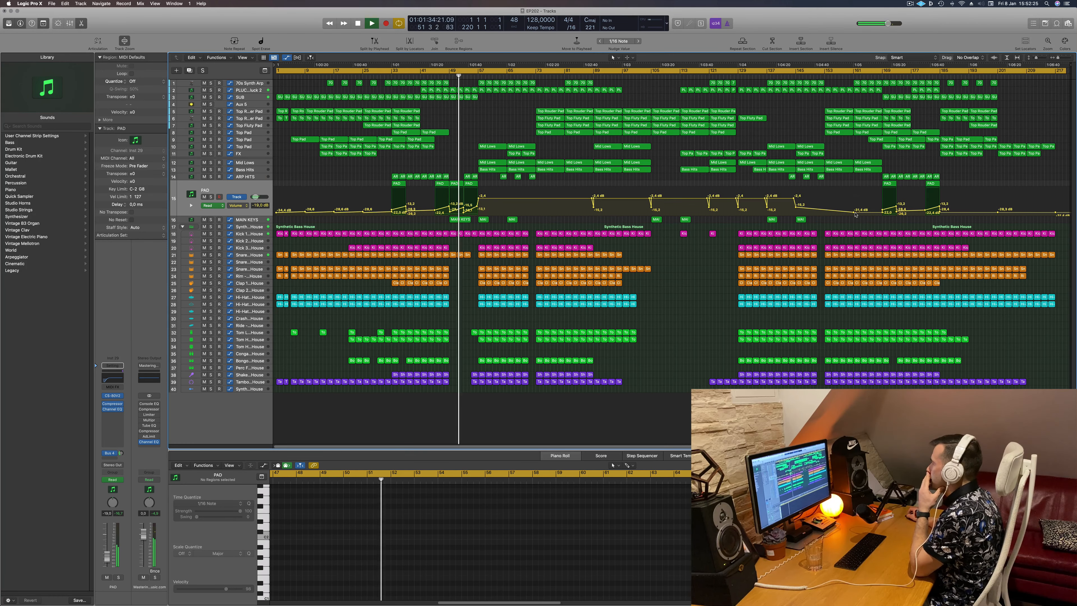
left_click_drag(855, 212, 506, 218)
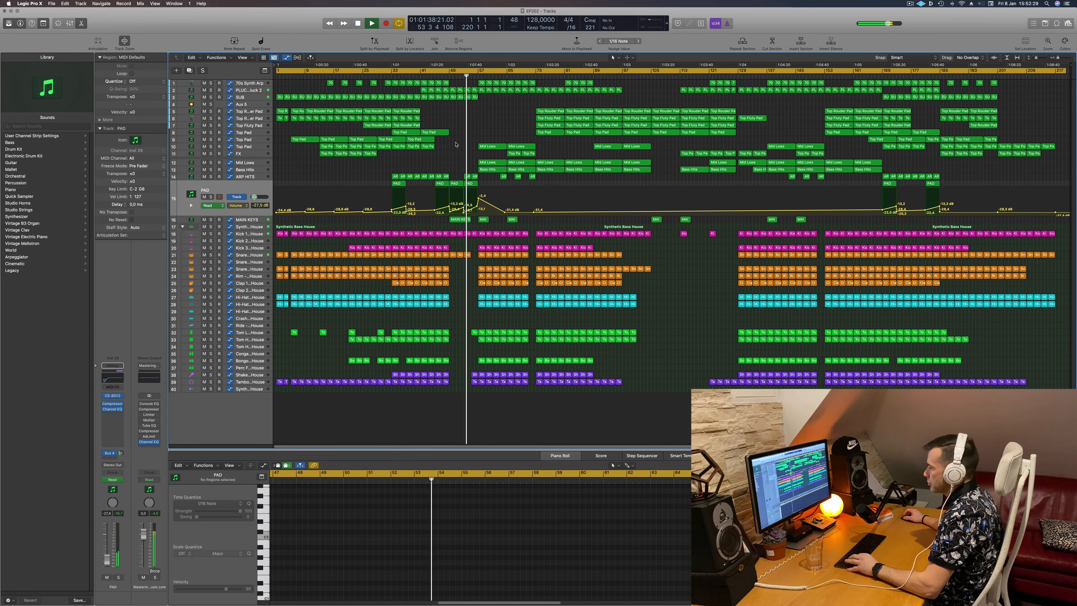
scroll(456, 143, "up", 5)
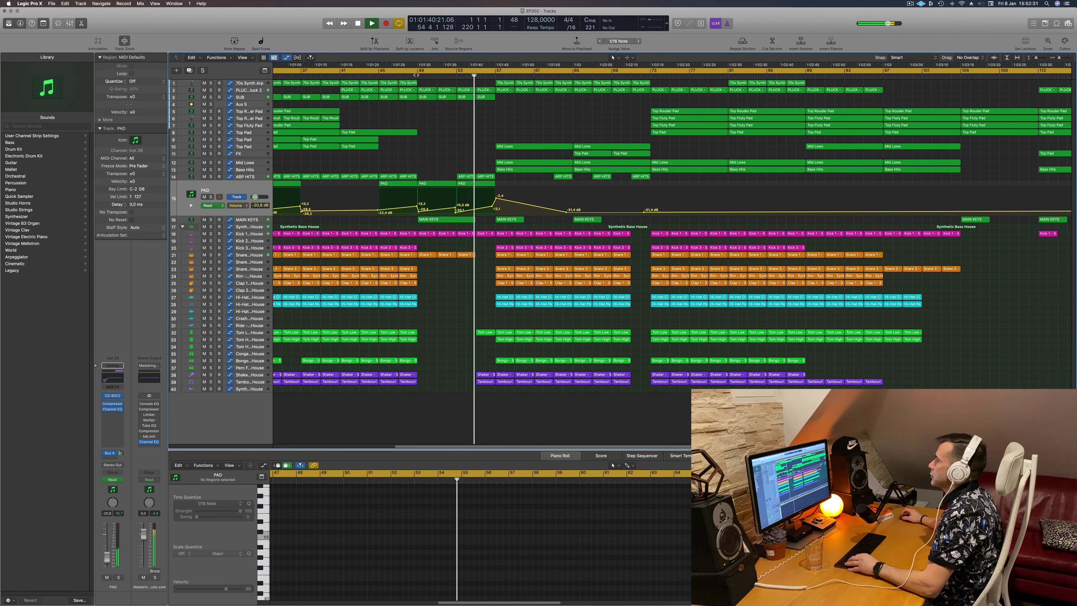
- Delete the two Progressive Pluck 2 regions between bars 49 and 53
left_click(253, 90)
key("super+Left")
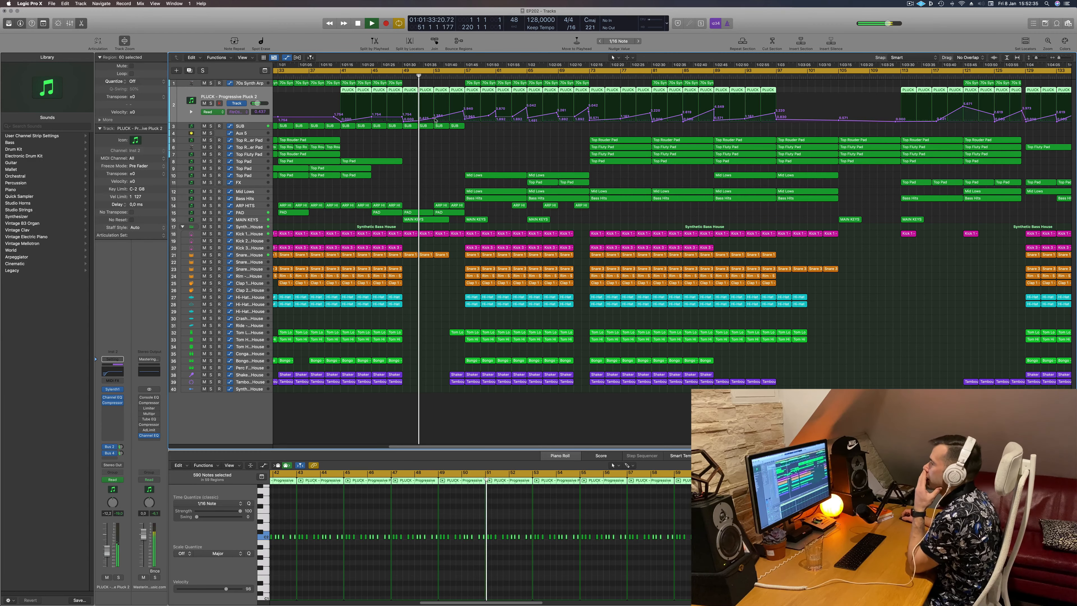
left_click(434, 108)
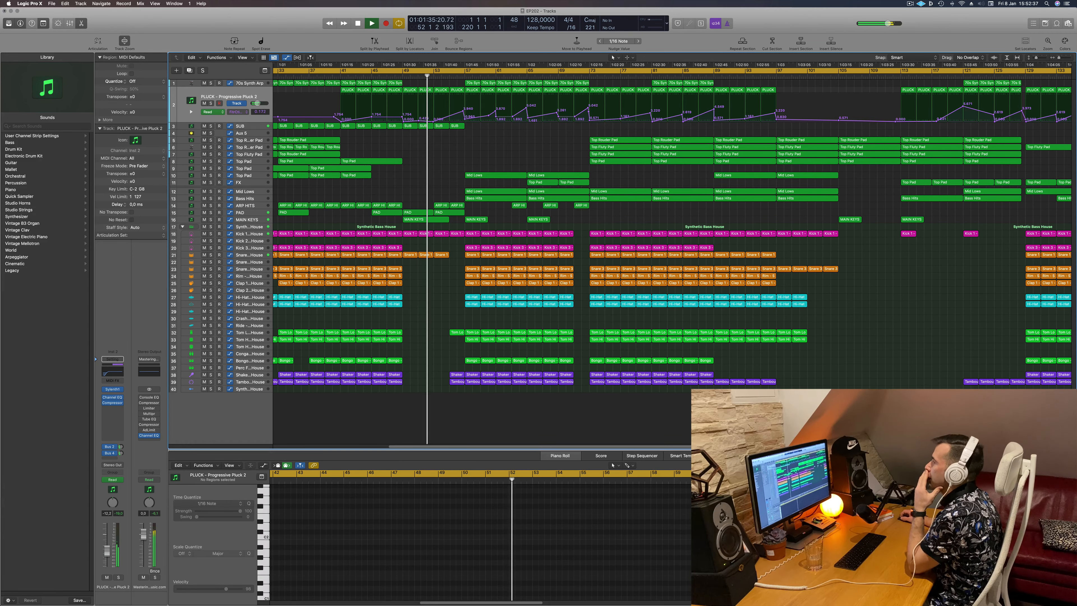
left_click_drag(406, 85, 427, 93)
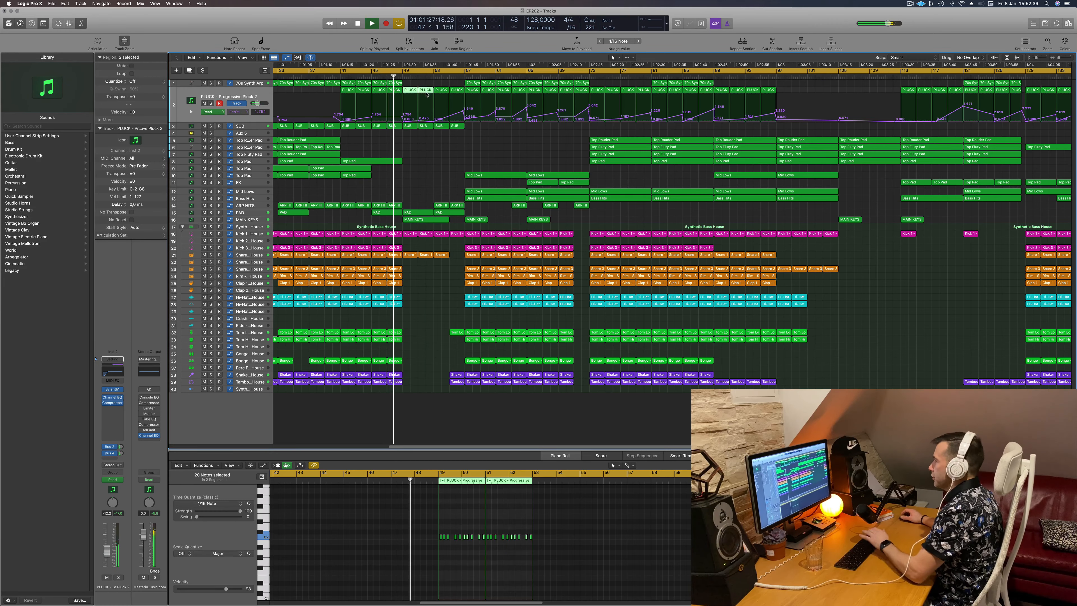
key("Delete")
- Pull the Progressive Pluck 2 automation rise down at about bar 55 and replay from around bar 48
key("super+Right")
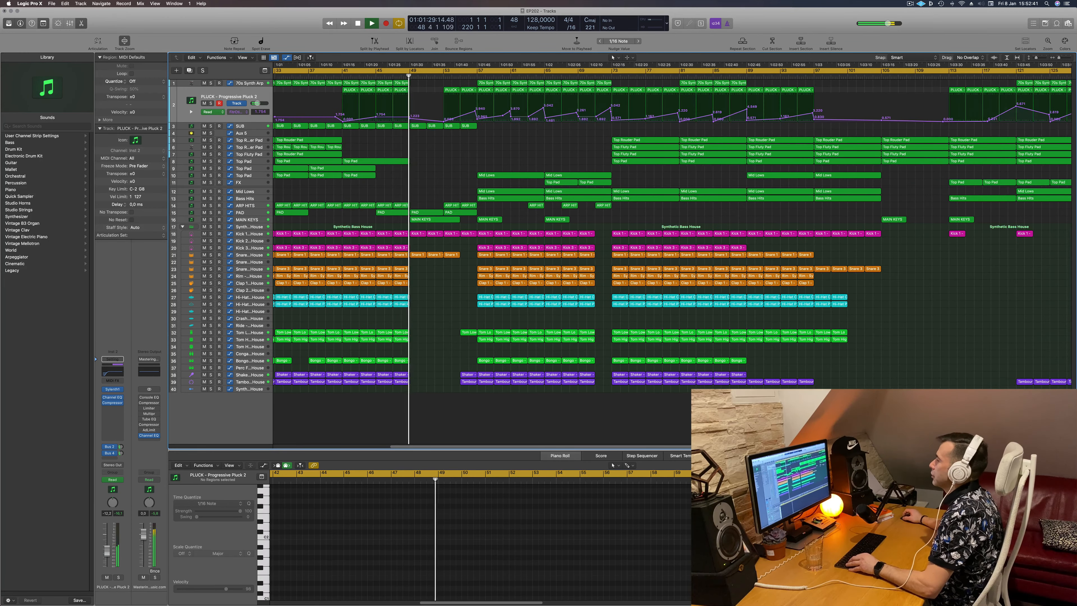
key("super+Left")
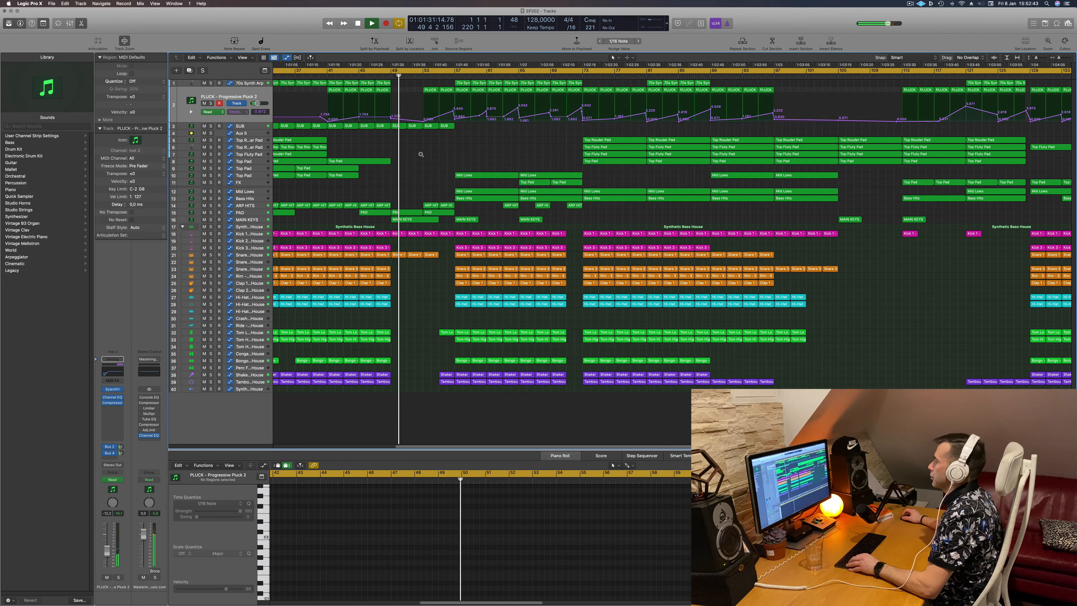
key("super+Right")
scroll(428, 154, "up", 3)
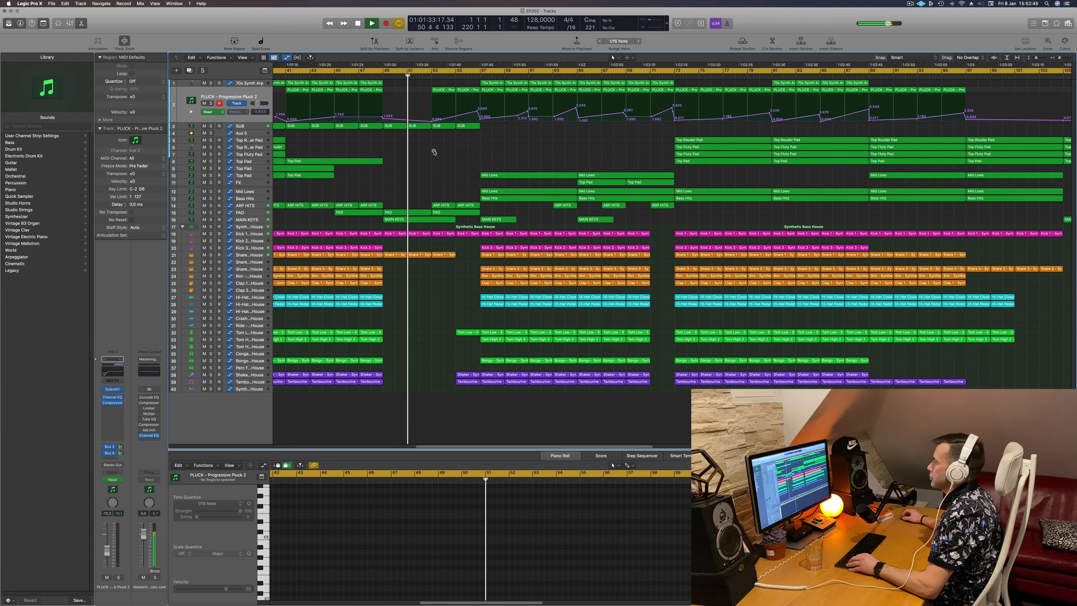
scroll(433, 153, "down", 4)
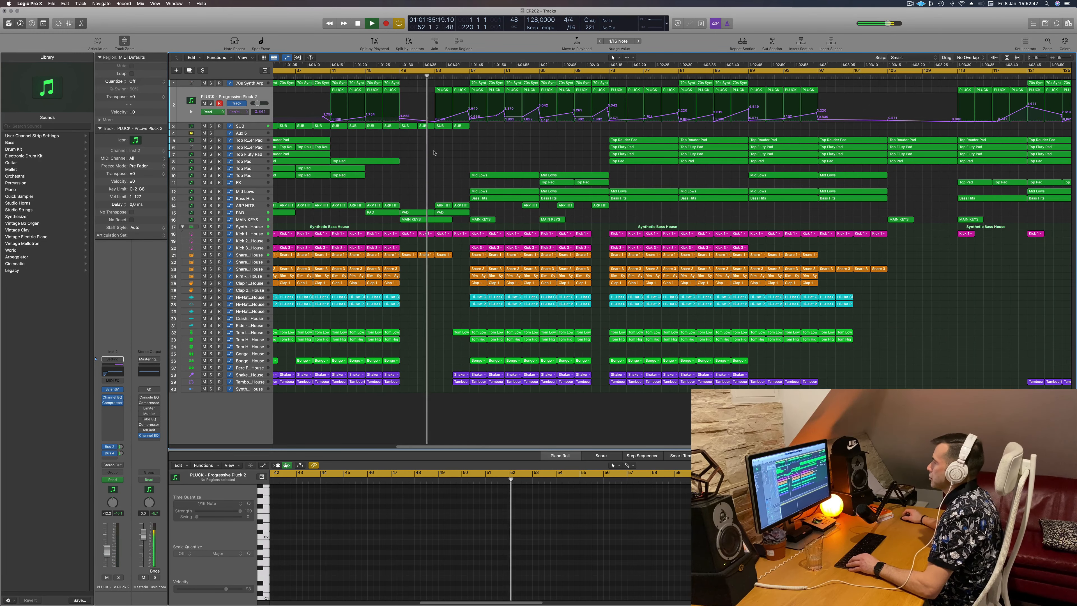
scroll(434, 151, "up", 3)
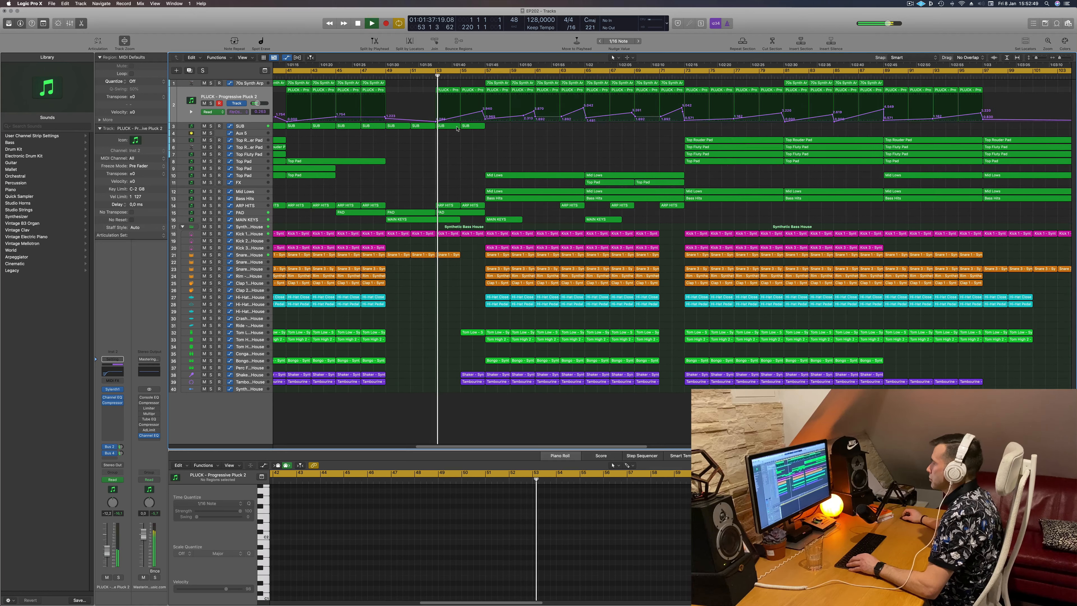
left_click_drag(464, 117, 462, 123)
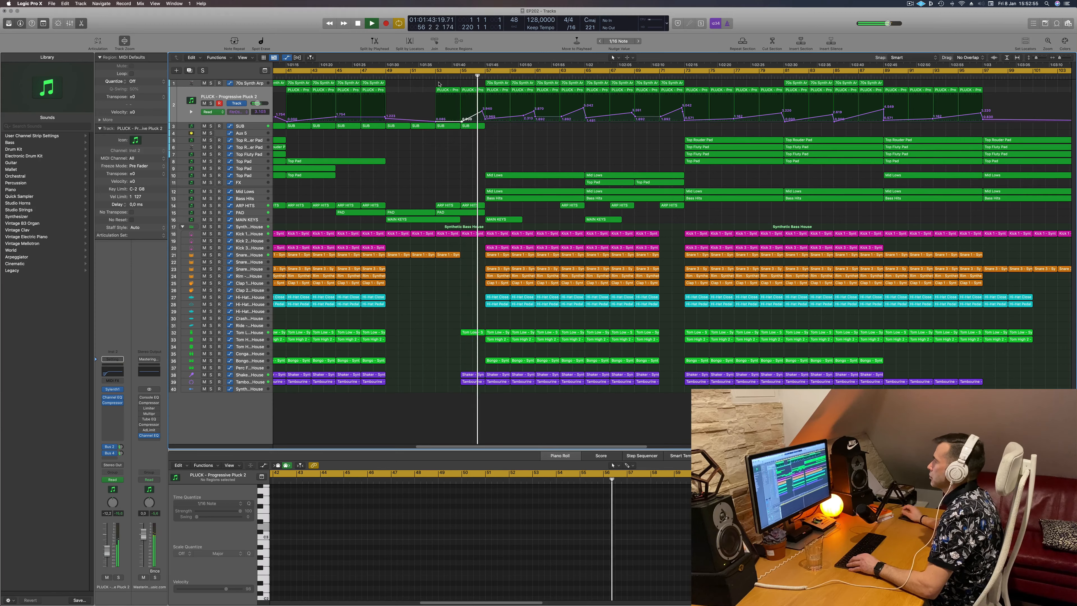
key("shift+comma")
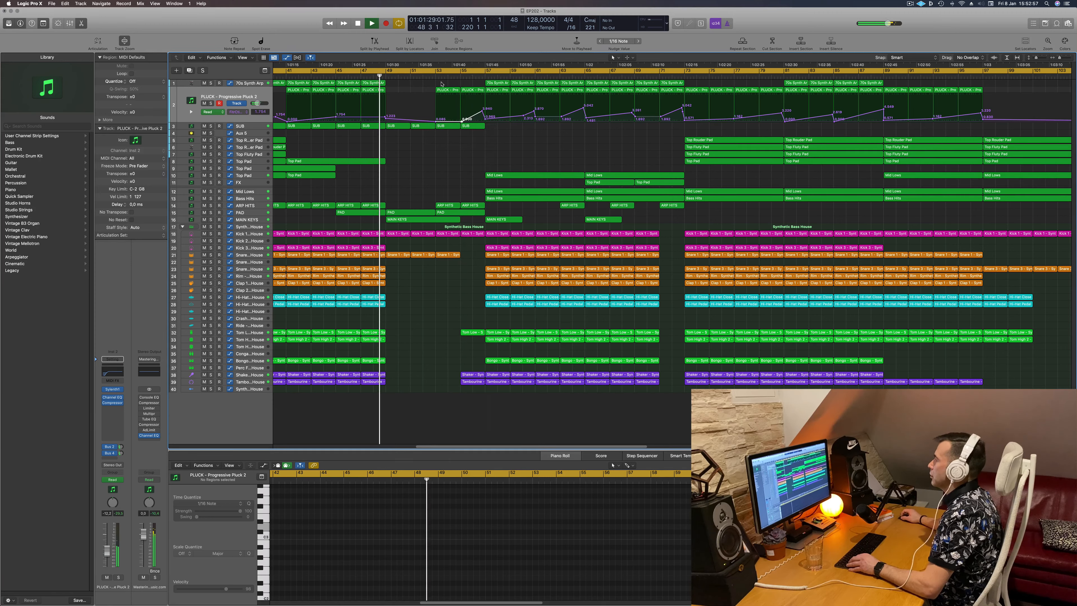
- Delete the two Progressive Pluck 2 regions between bars 53 and 57 and continue listening to the arrangement
left_click_drag(442, 86, 464, 116)
key("BackSpace")
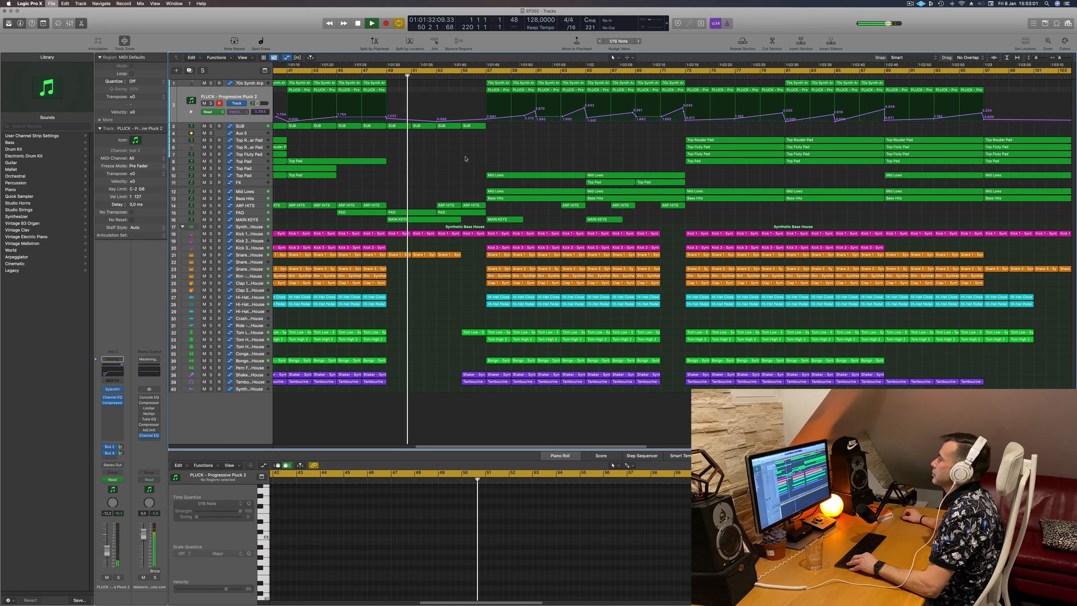
key("super+Left")
key("super+Left")
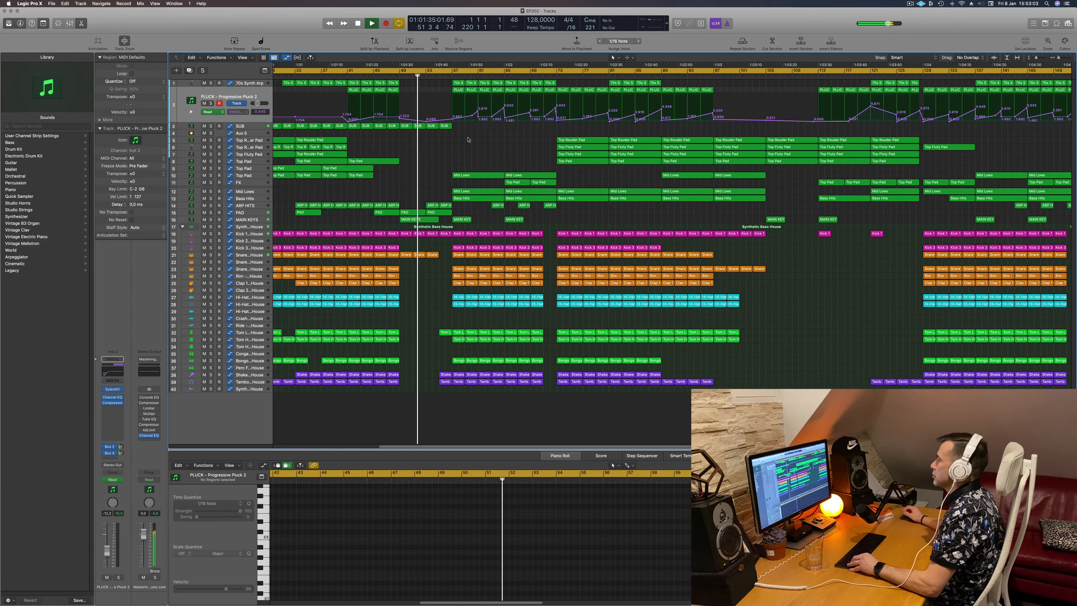
key("super+Left")
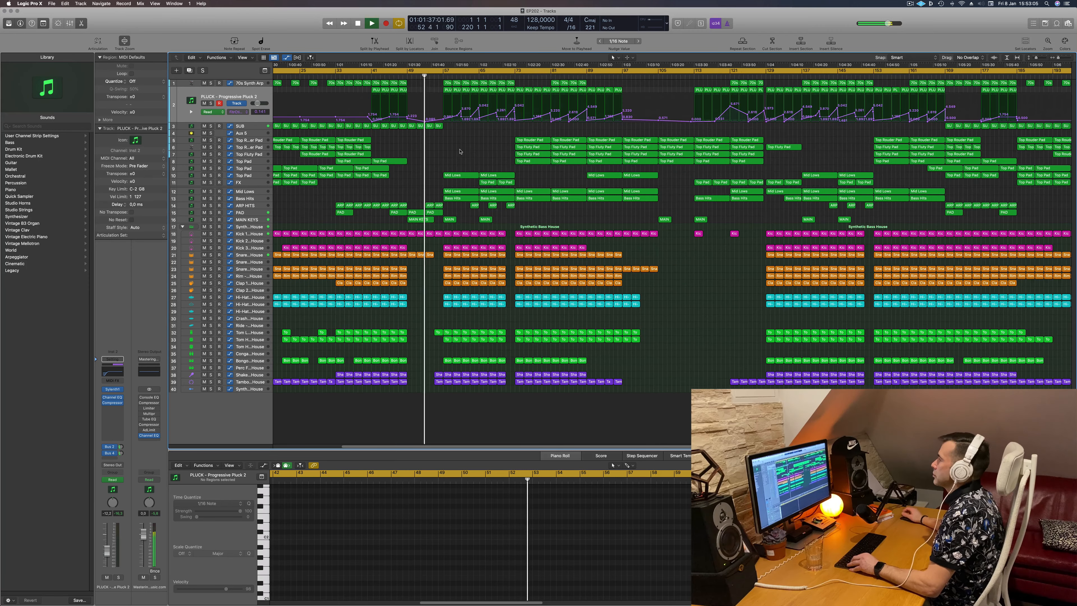
key("super+Left")
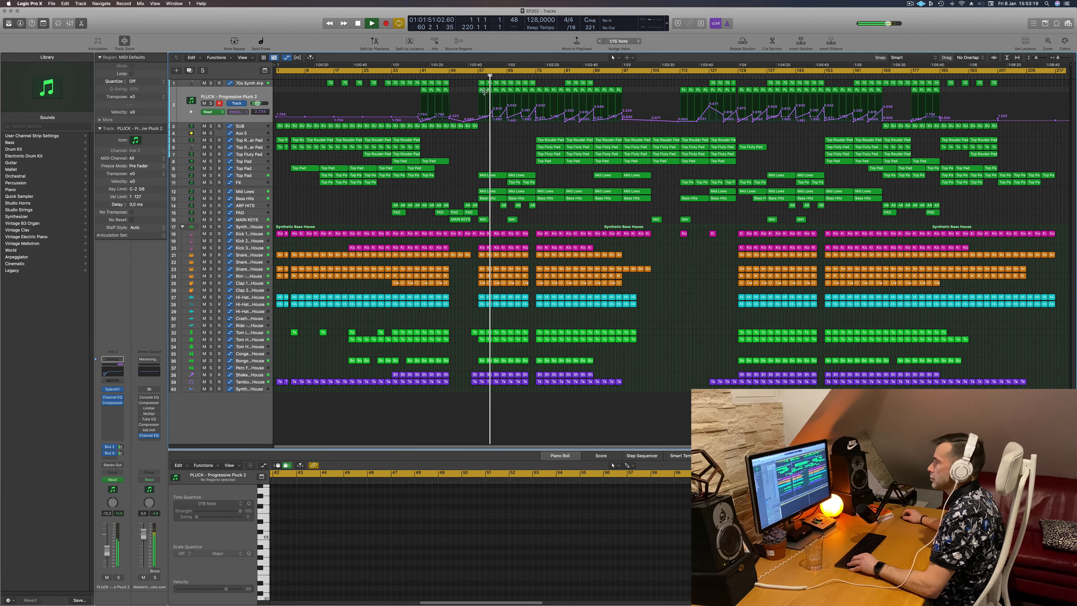
- Audition the 70s Synth Arp in solo, alone and together with the Pluck track, and clear the solos
left_click(227, 83)
left_click(211, 96)
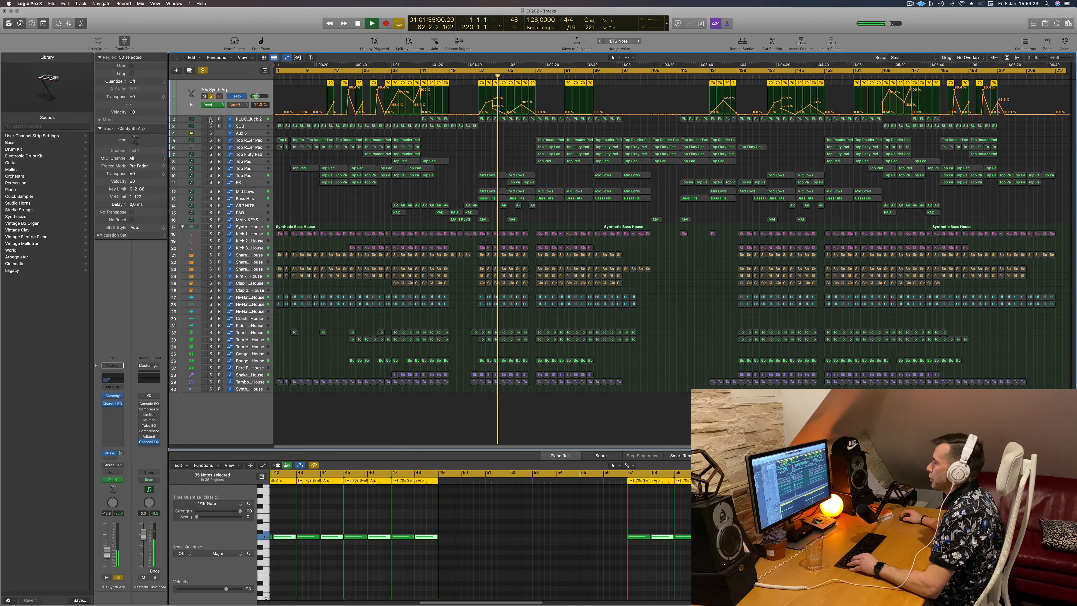
left_click(210, 119)
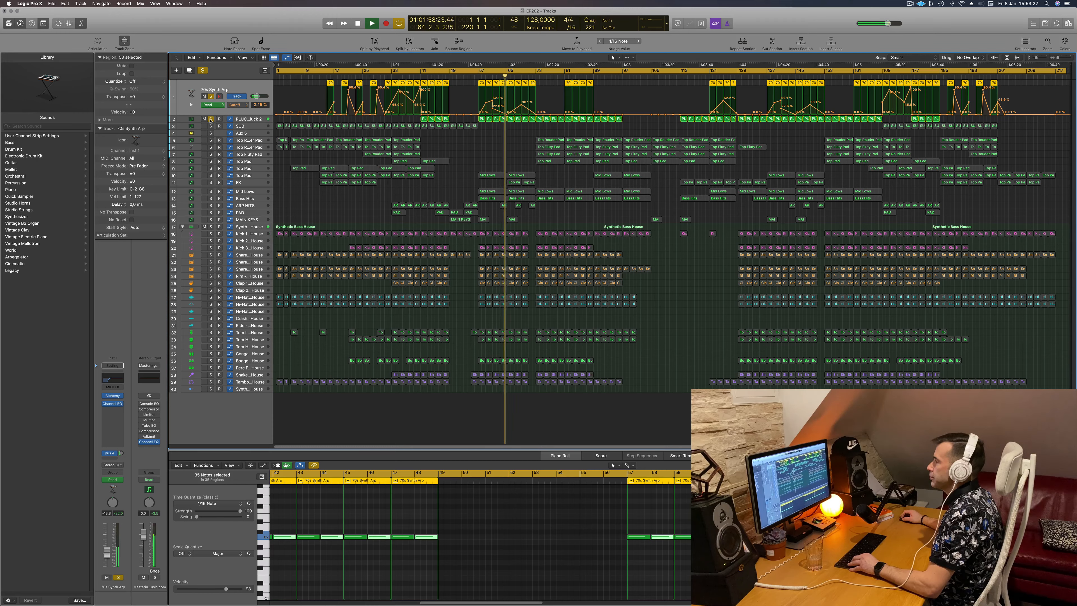
left_click(211, 119)
key("s")
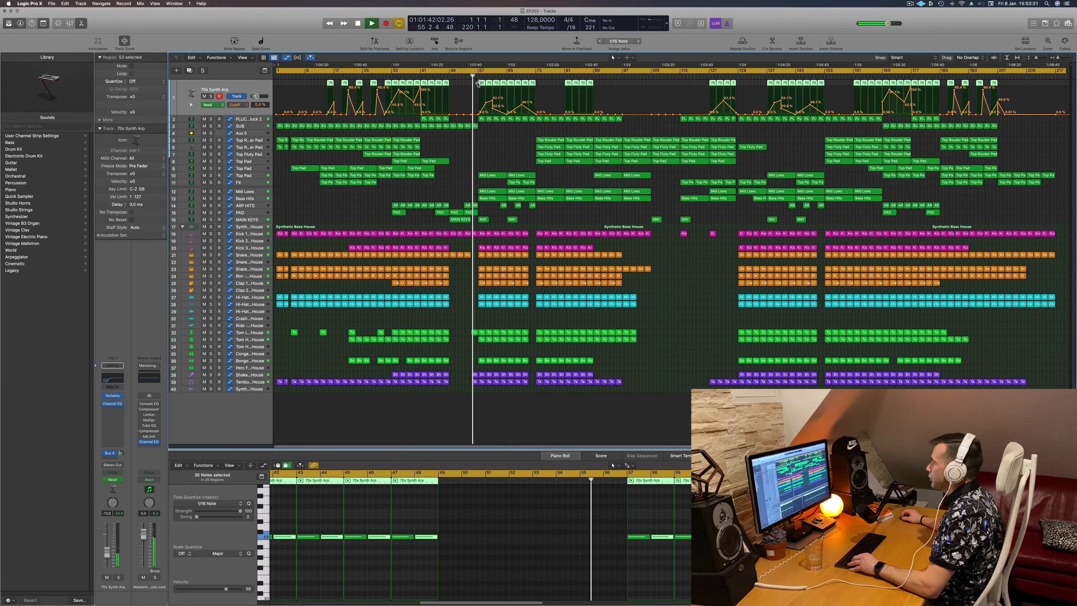
- Delete the eight 70s Synth Arp regions between bars 57 and 73
left_click_drag(476, 85, 534, 85)
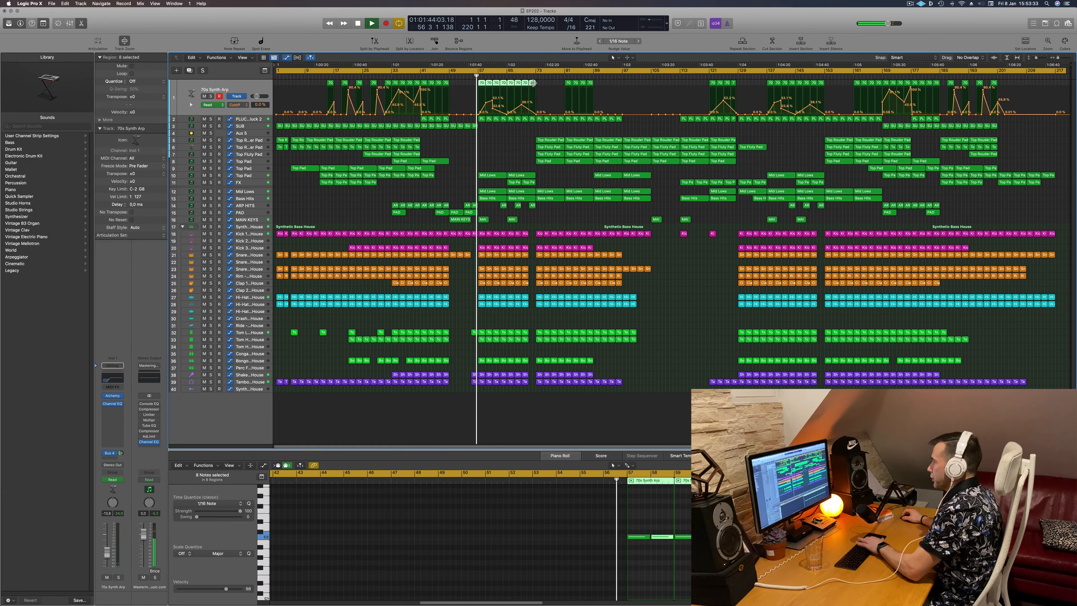
key("Delete")
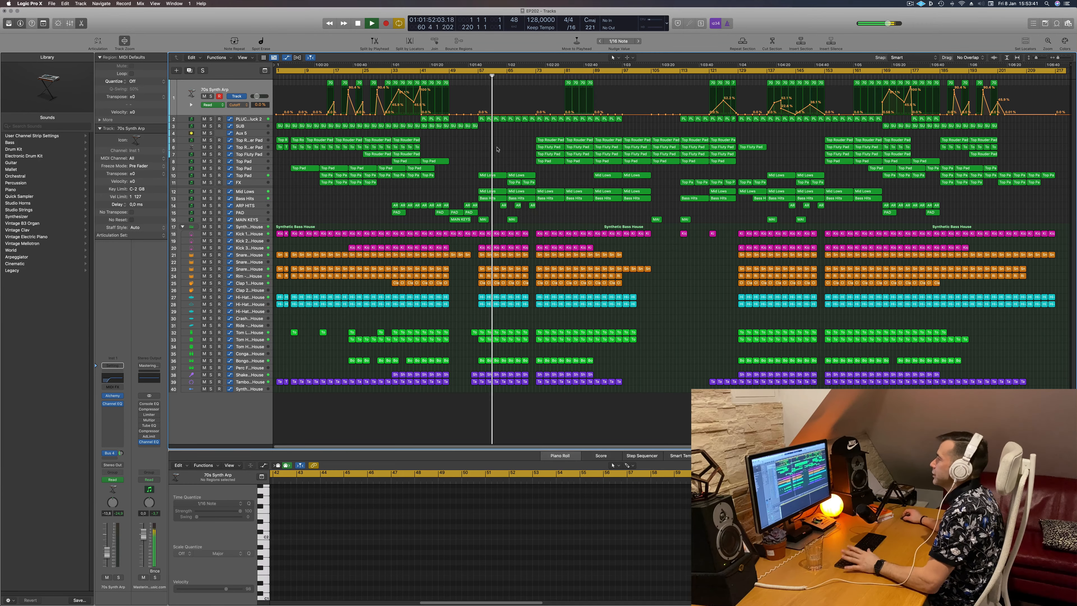
- Audition the Top Pad on track 10 briefly in solo and clear the solo while playback continues
scroll(464, 155, "up", 2)
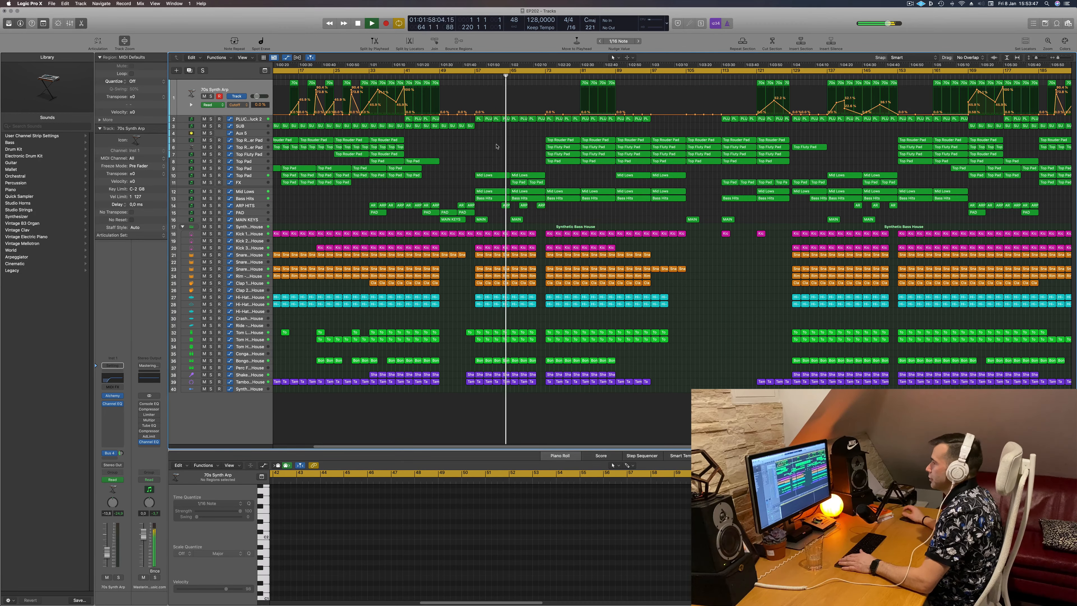
left_click(211, 175)
left_click(211, 176)
scroll(468, 154, "down", 5)
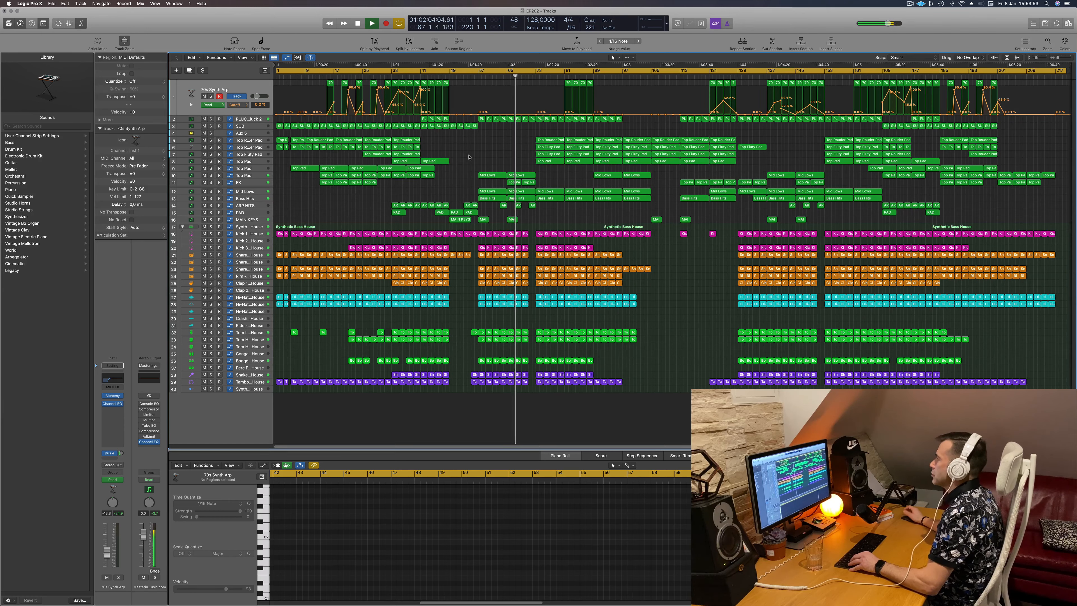
- Draw two send automation rises on the Aux 5 track between bars 73 and 89, each falling back after its peak
left_click(254, 134)
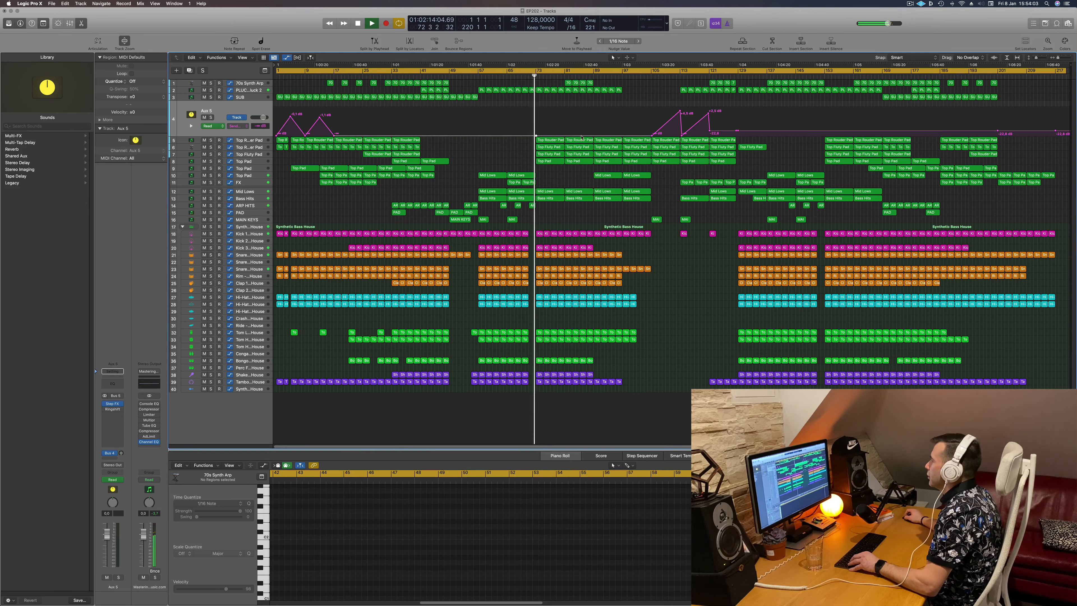
left_click(564, 136)
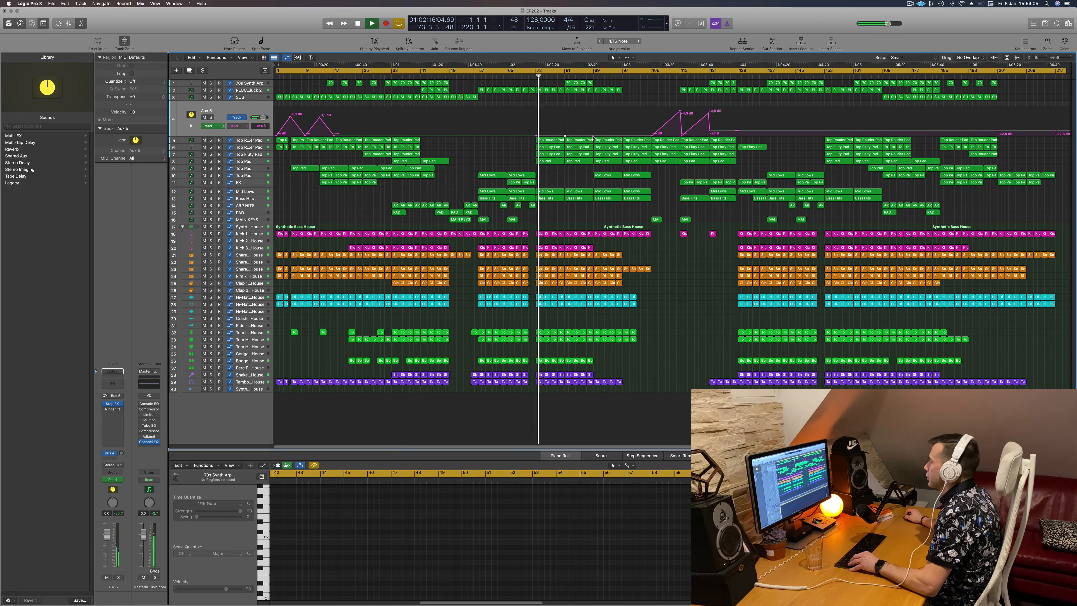
left_click_drag(550, 135, 579, 123)
left_click(579, 129)
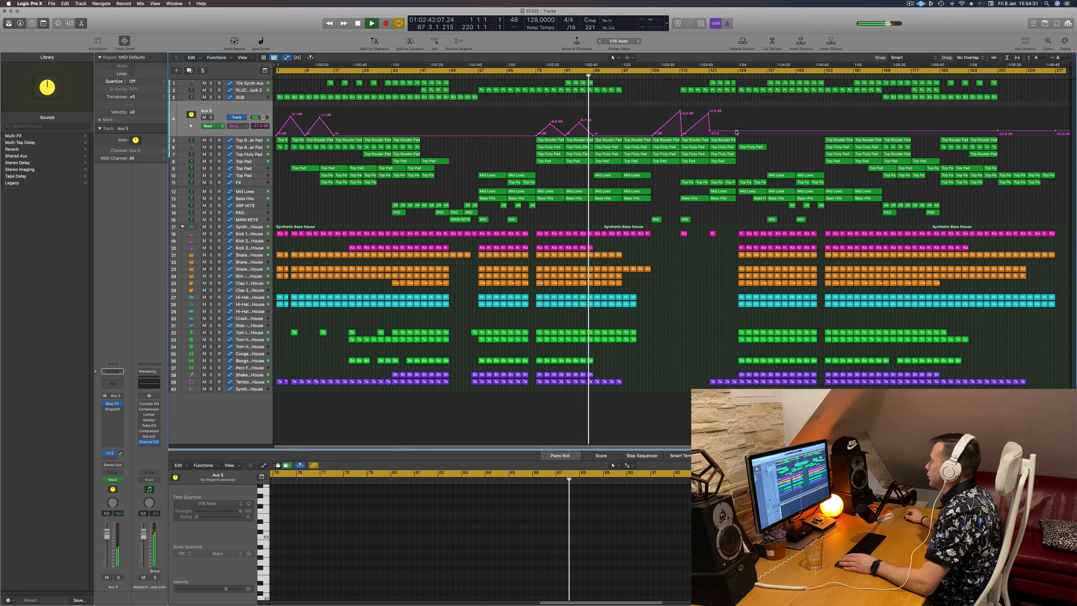
- Add two more Aux 5 automation rises, one peaking at about bar 129 and one at about bar 97 with a drop after it
left_click_drag(735, 130, 736, 111)
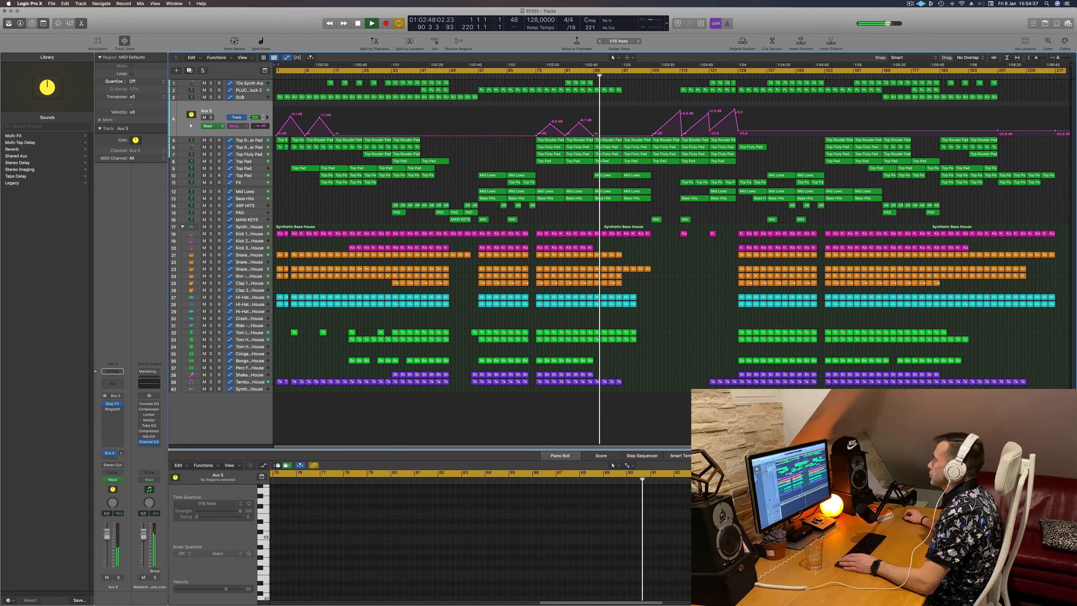
left_click(622, 136)
mouse_move(622, 136)
left_mouse_down()
mouse_move(623, 116)
mouse_move(625, 134)
left_mouse_up()
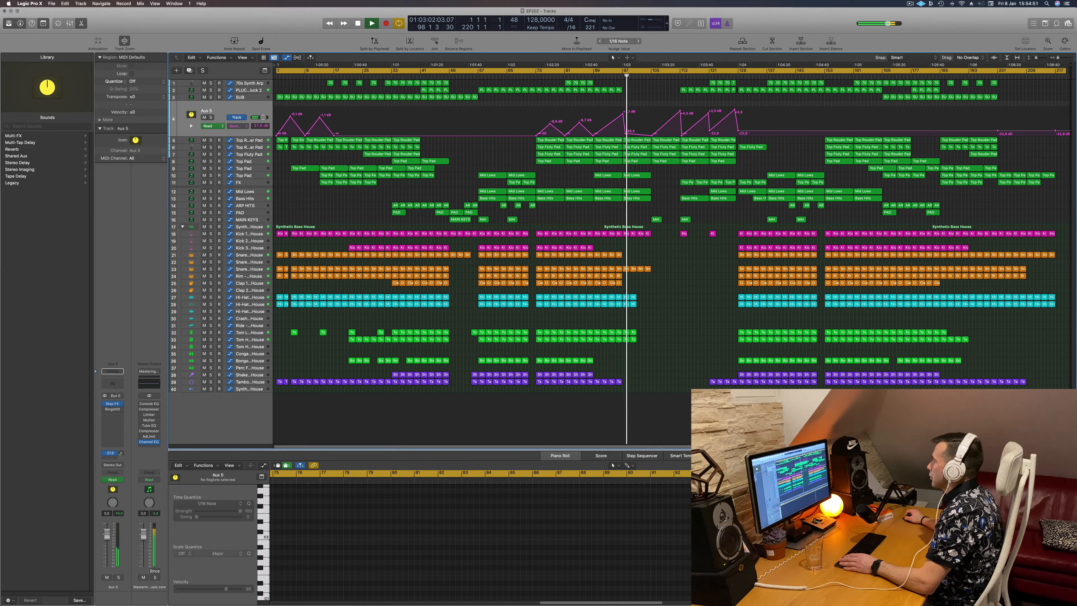
left_click(625, 132)
left_click(625, 135)
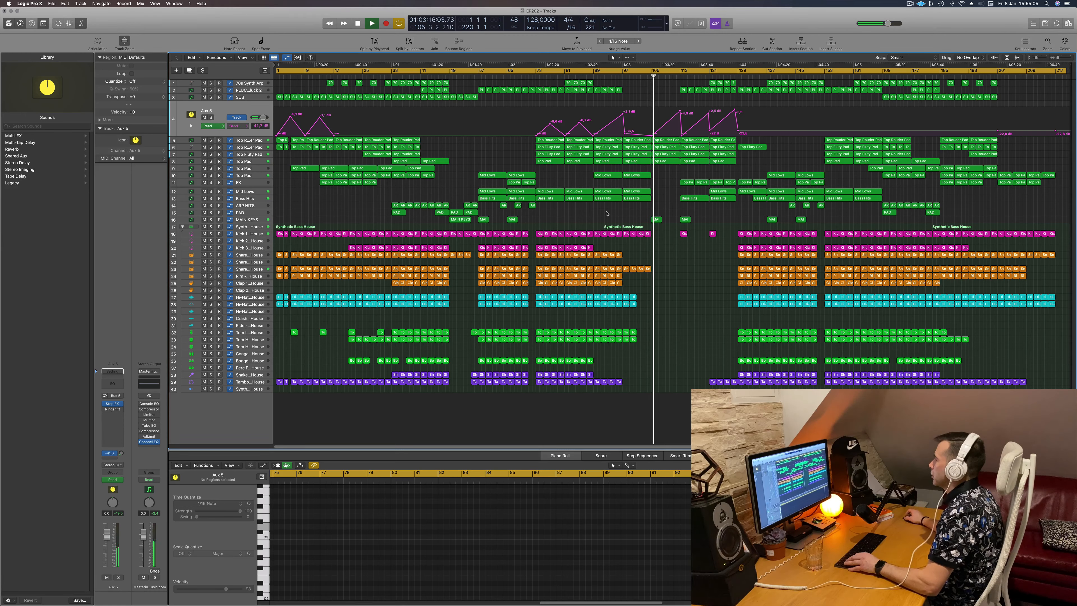
- Insert a Channel EQ on Aux 5 and enable its high-cut filter while replaying from around bar 104
left_click(649, 77)
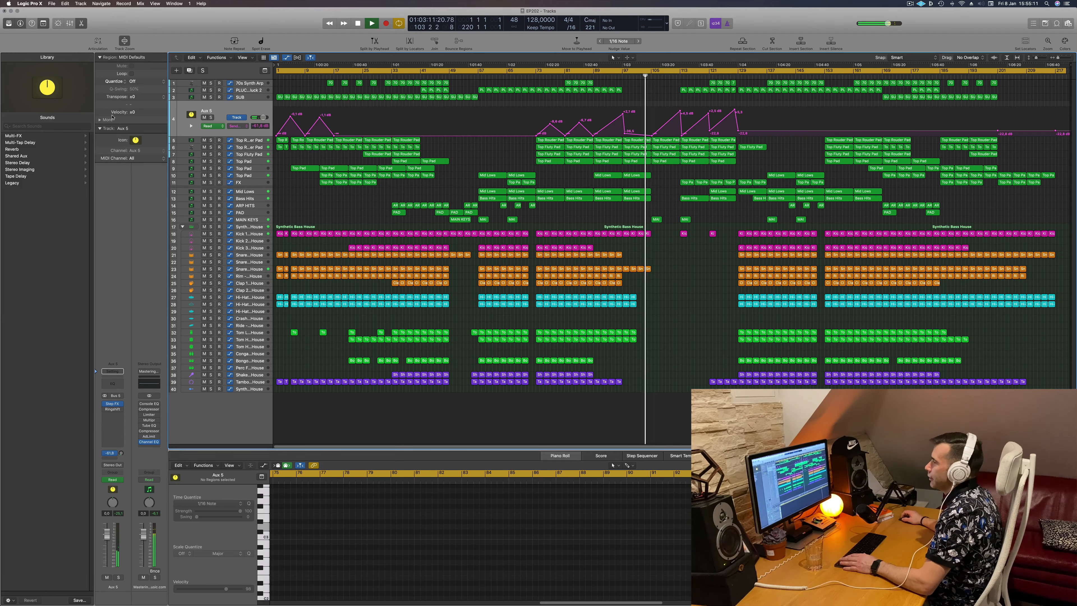
left_click(107, 383)
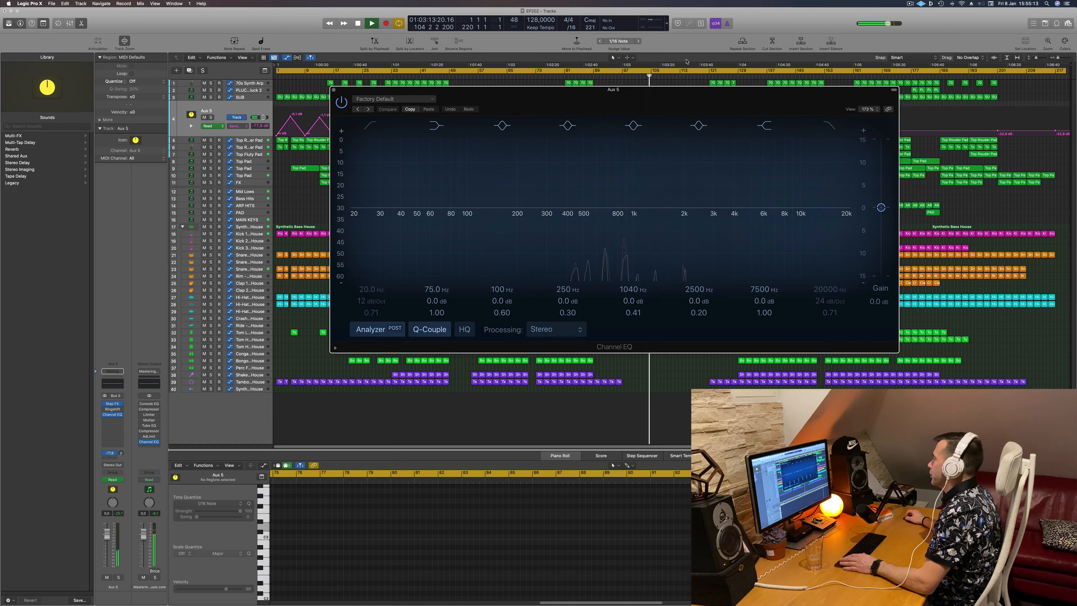
left_click_drag(643, 111, 652, 212)
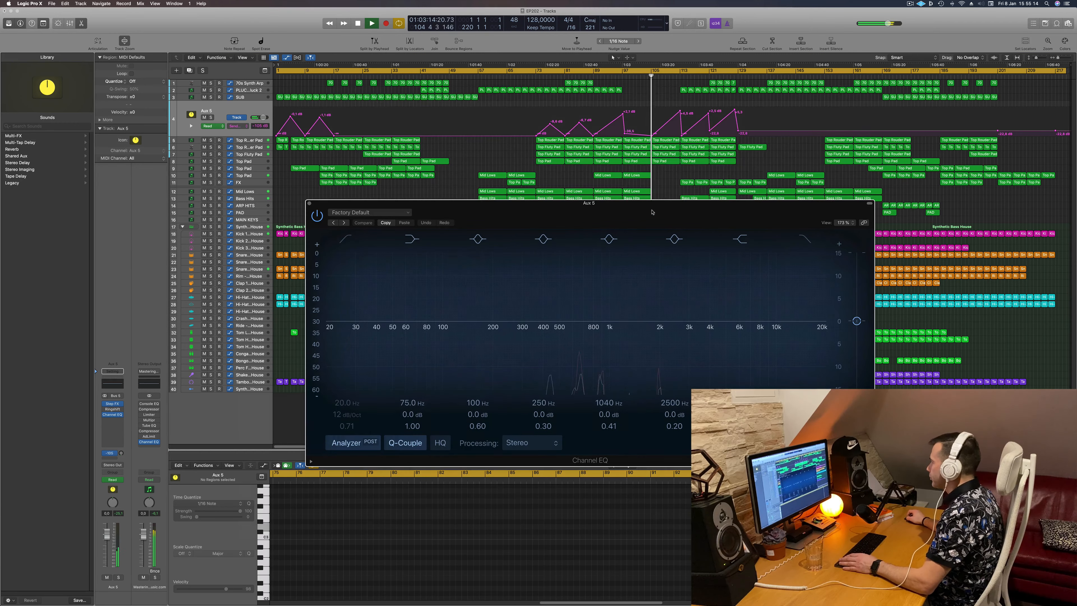
left_click(641, 77)
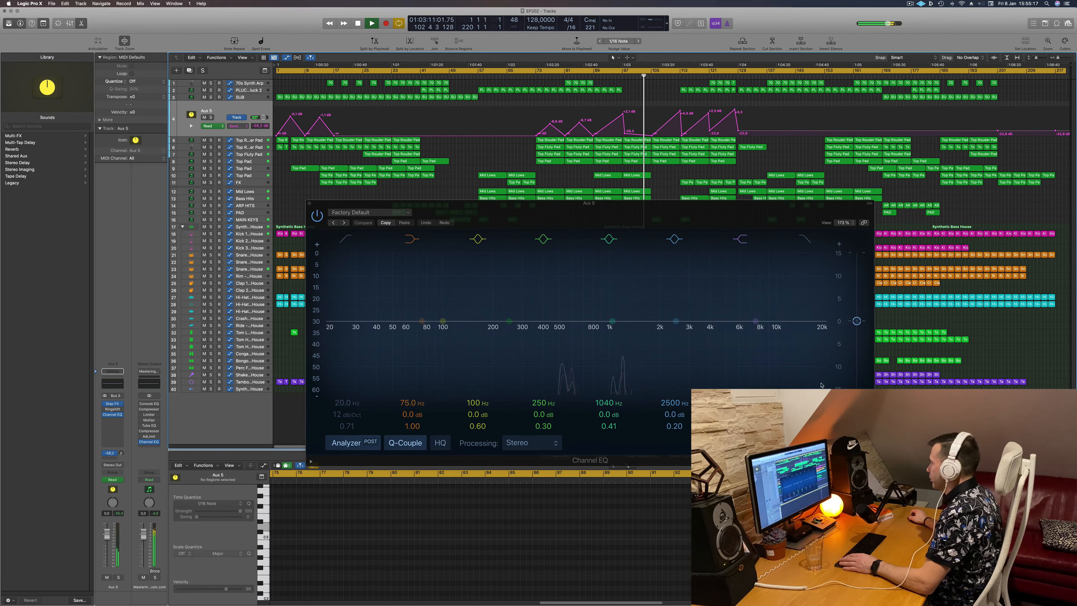
left_click_drag(710, 211, 806, 247)
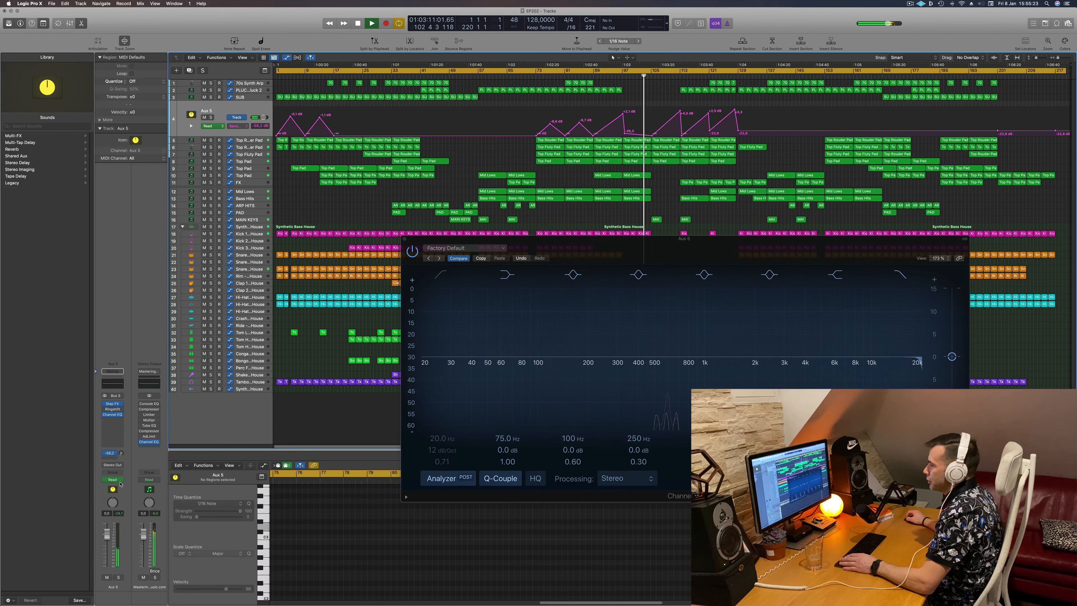
- Set Aux 5 to Touch automation, record a high-cut frequency move at about bar 105, and close the EQ
left_click(112, 480)
left_click(111, 485)
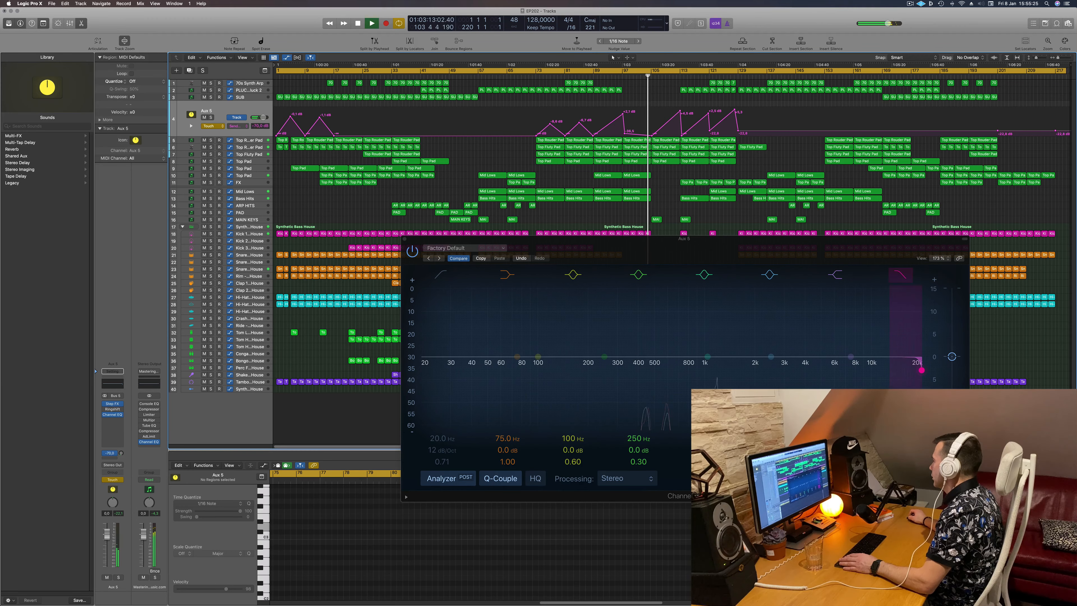
left_click_drag(921, 369, 891, 369)
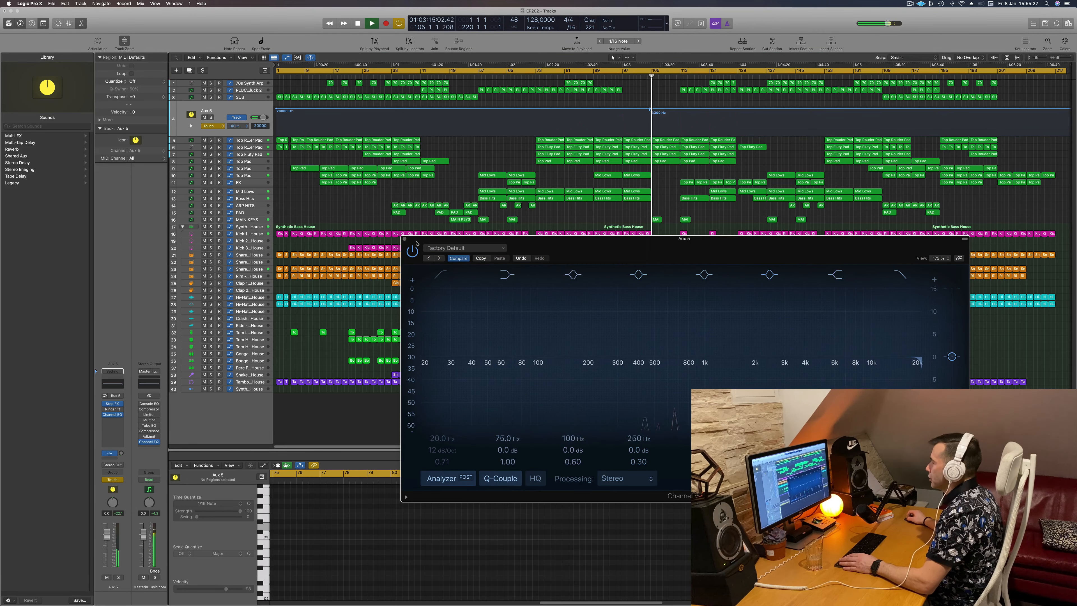
left_click(404, 239)
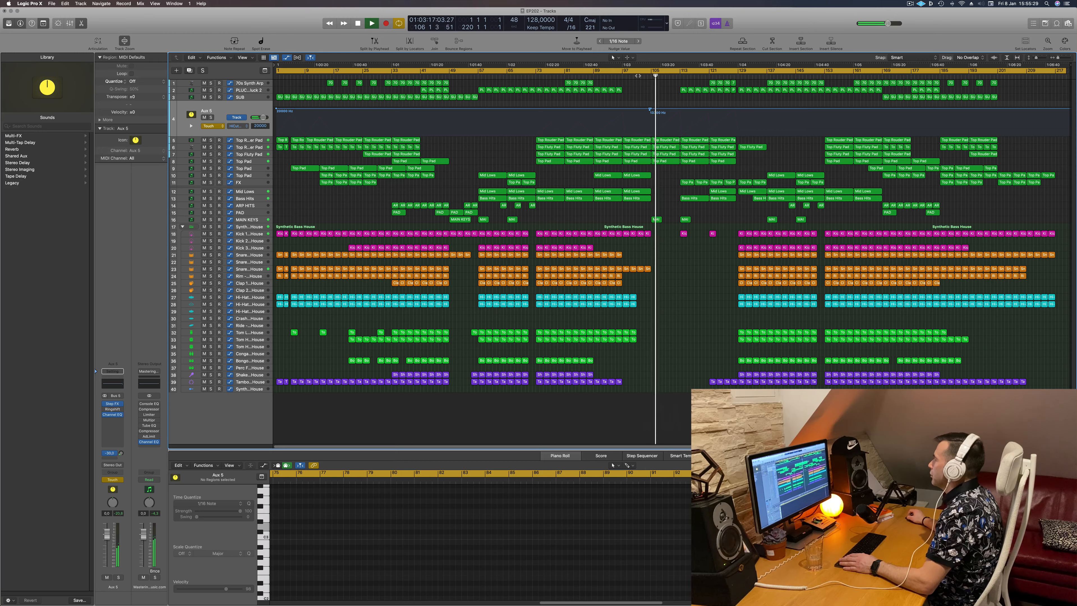
- Shape the Aux 5 high-cut automation to drop sharply at bar 105 and climb to about 12100 Hz by bar 113, then replay it
scroll(647, 89, "up", 1)
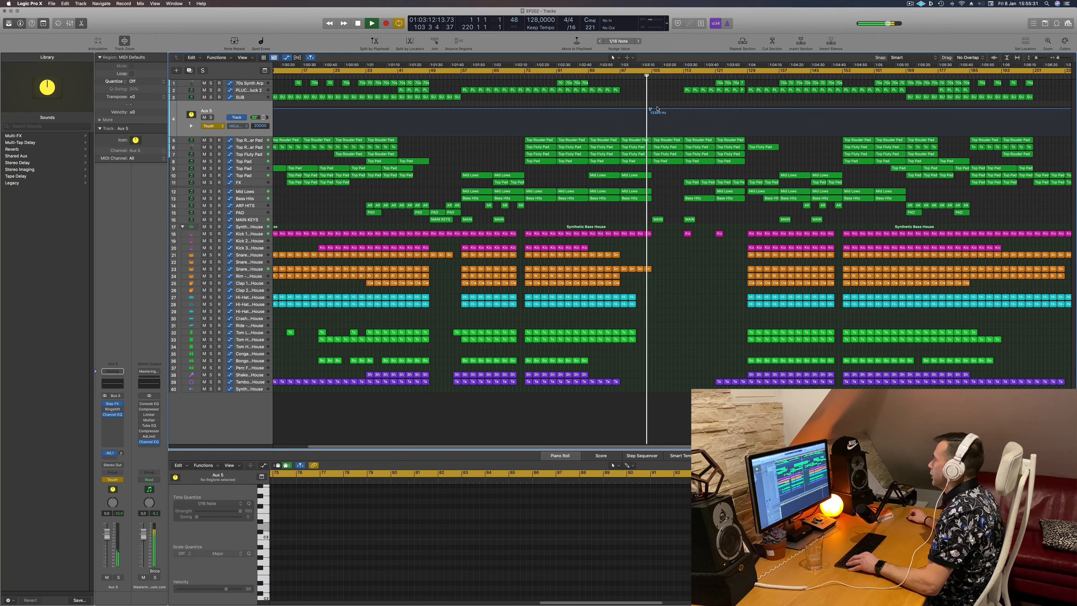
scroll(656, 110, "up", 1)
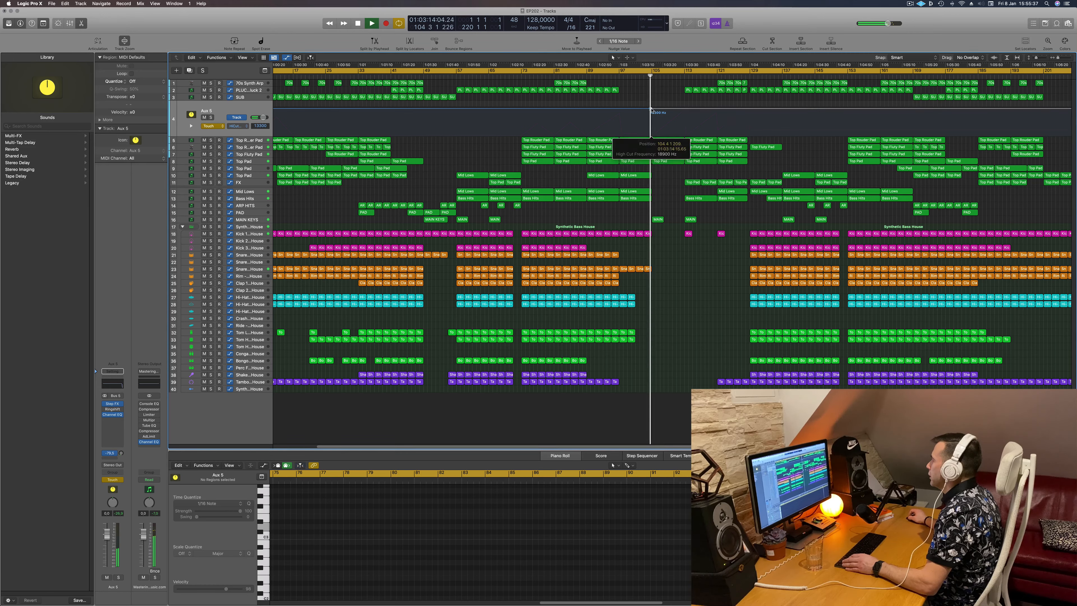
left_click_drag(651, 109, 684, 111)
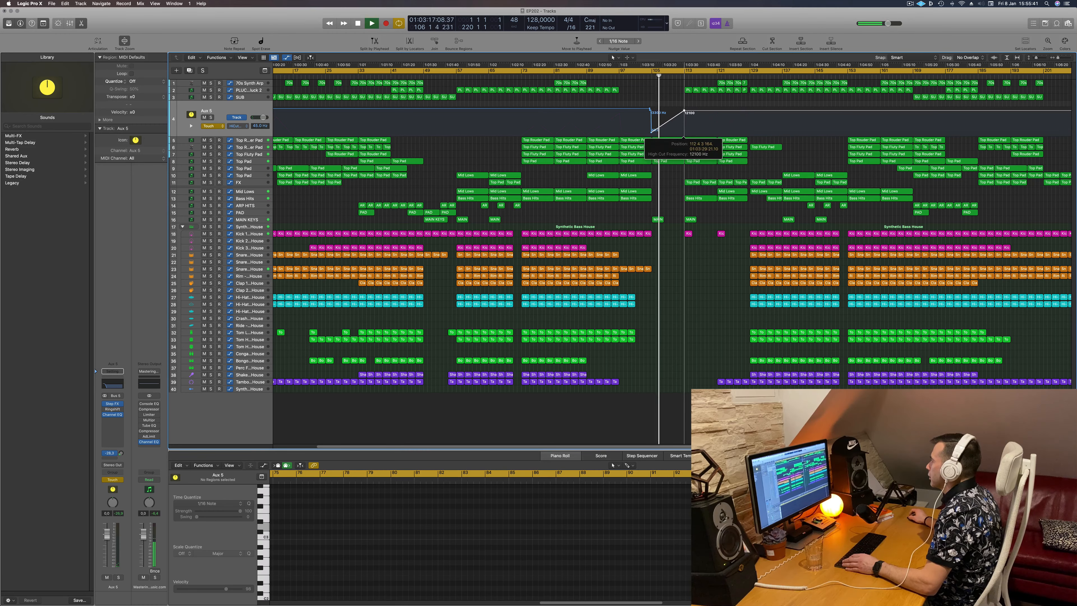
left_click(642, 76)
scroll(644, 78, "up", 5)
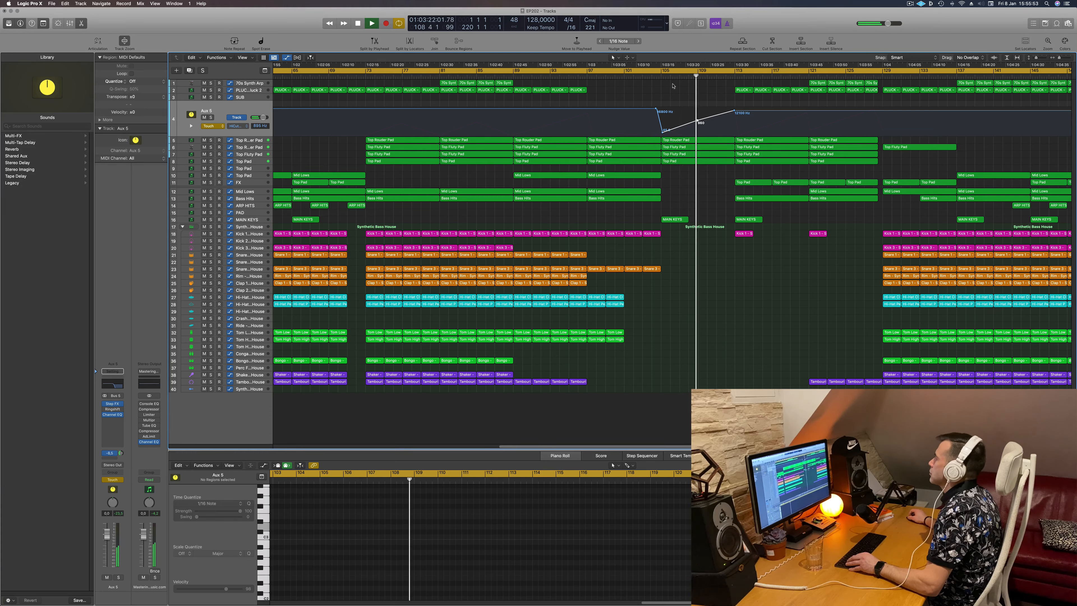
left_click(655, 76)
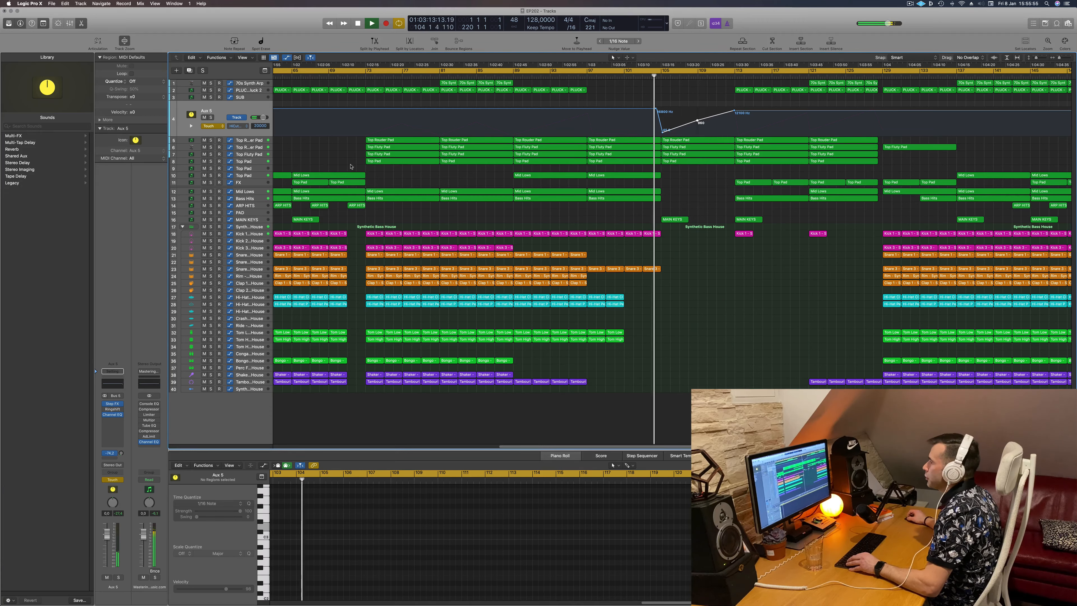
- Check the Top Pad and Top Fluty Pad tracks and audition the Top Router Pad track on and off in solo
left_click(260, 162)
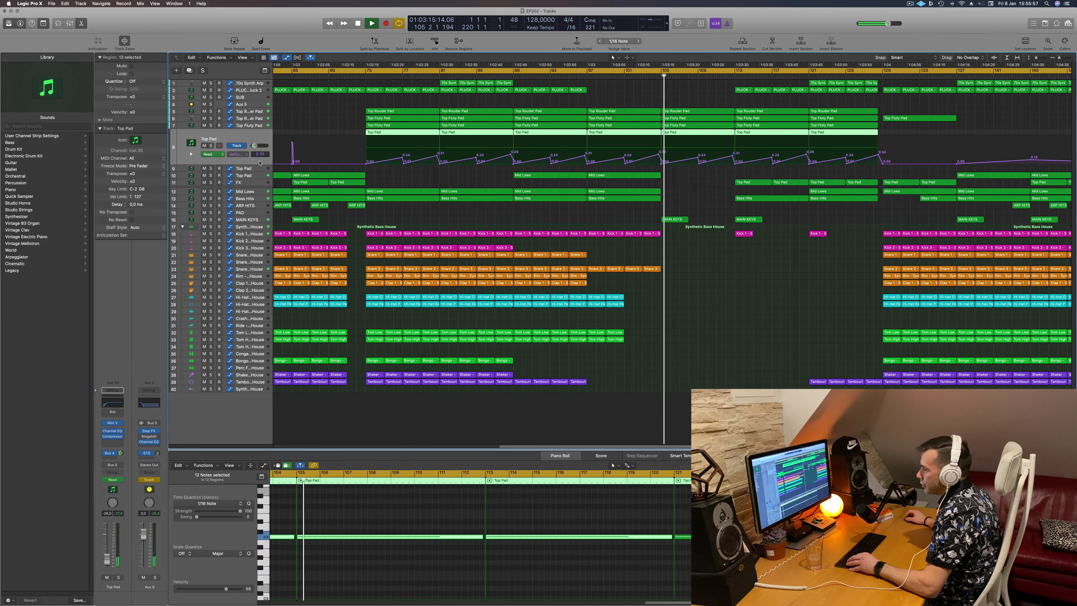
left_click(261, 128)
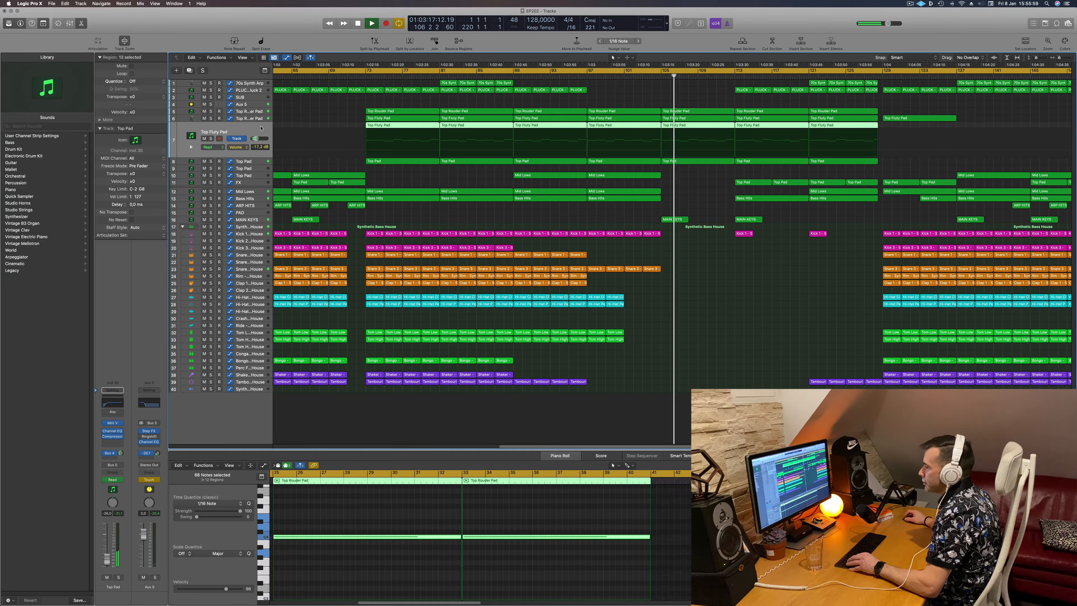
key("Up")
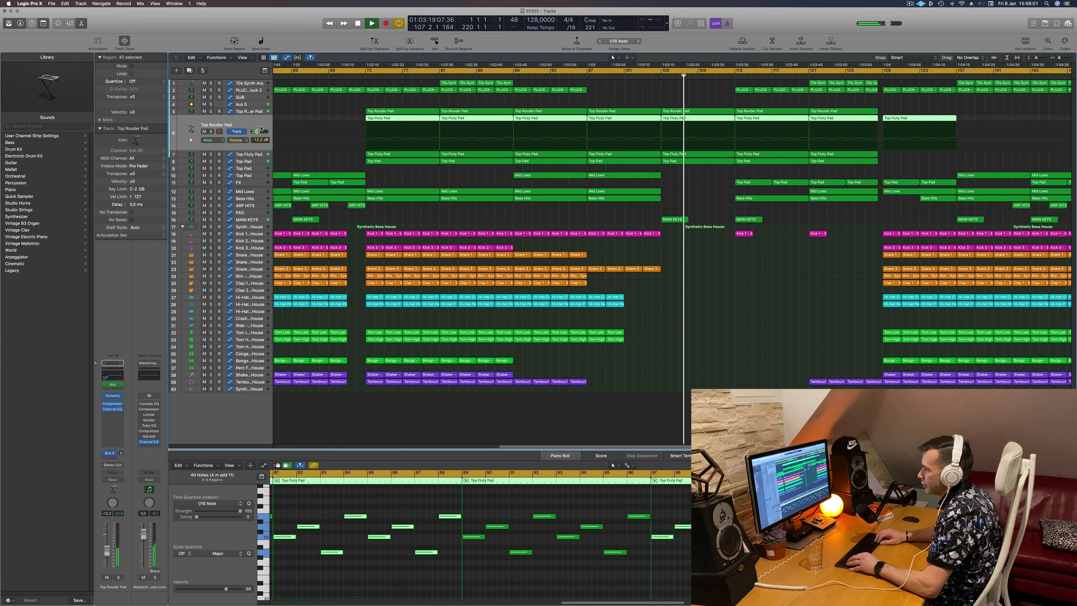
left_click(211, 132)
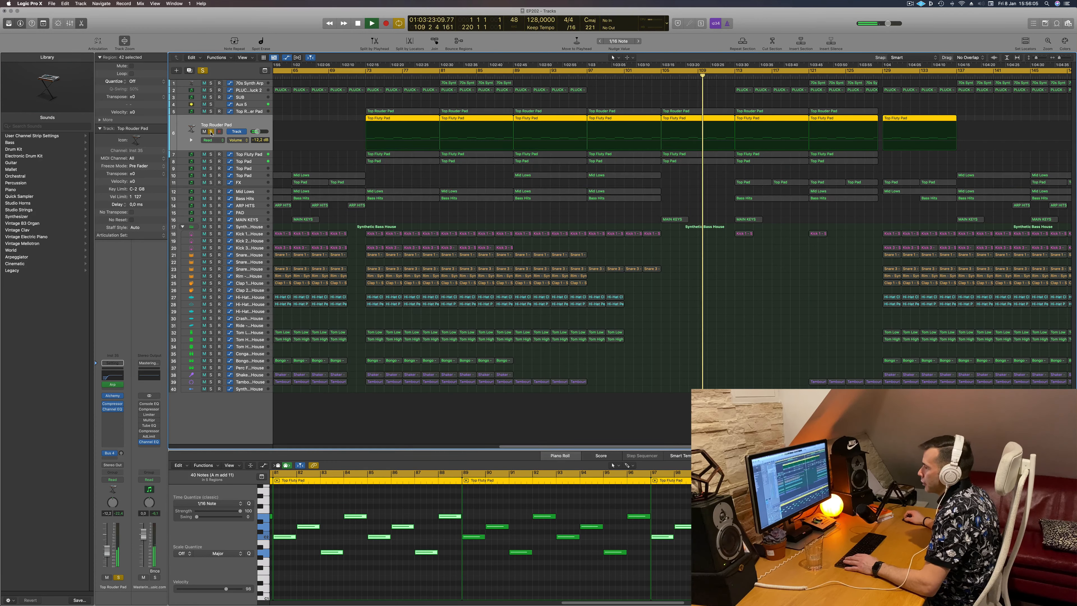
left_click(211, 132)
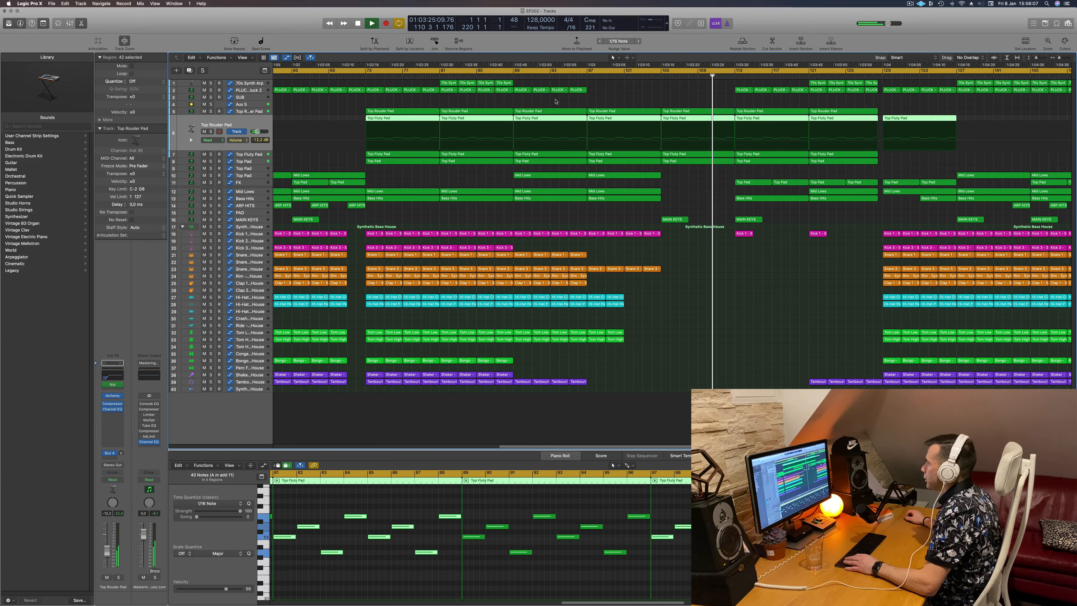
left_click(211, 132)
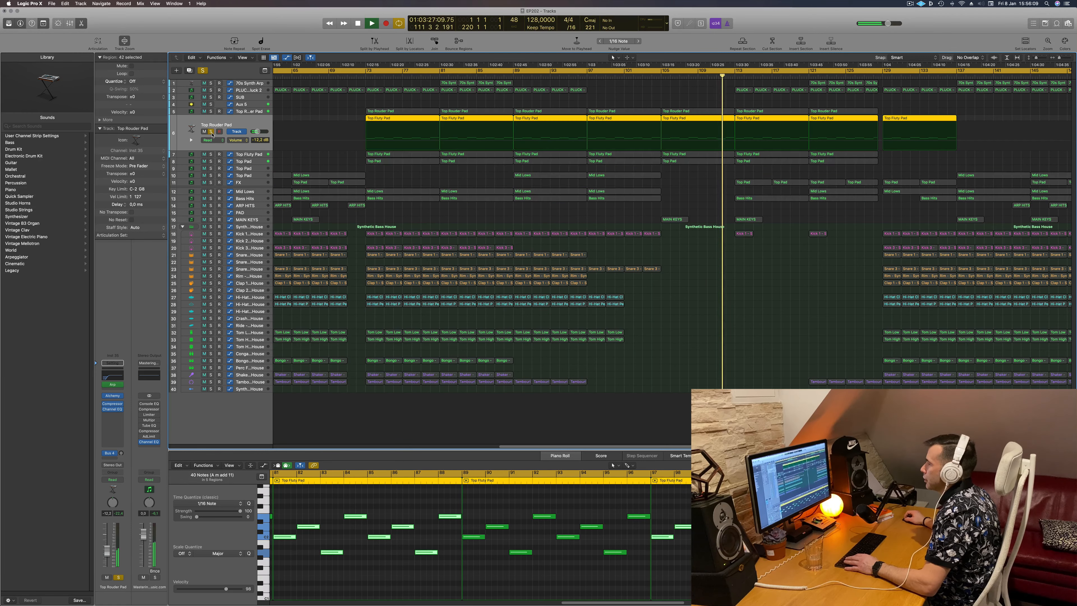
left_click(211, 132)
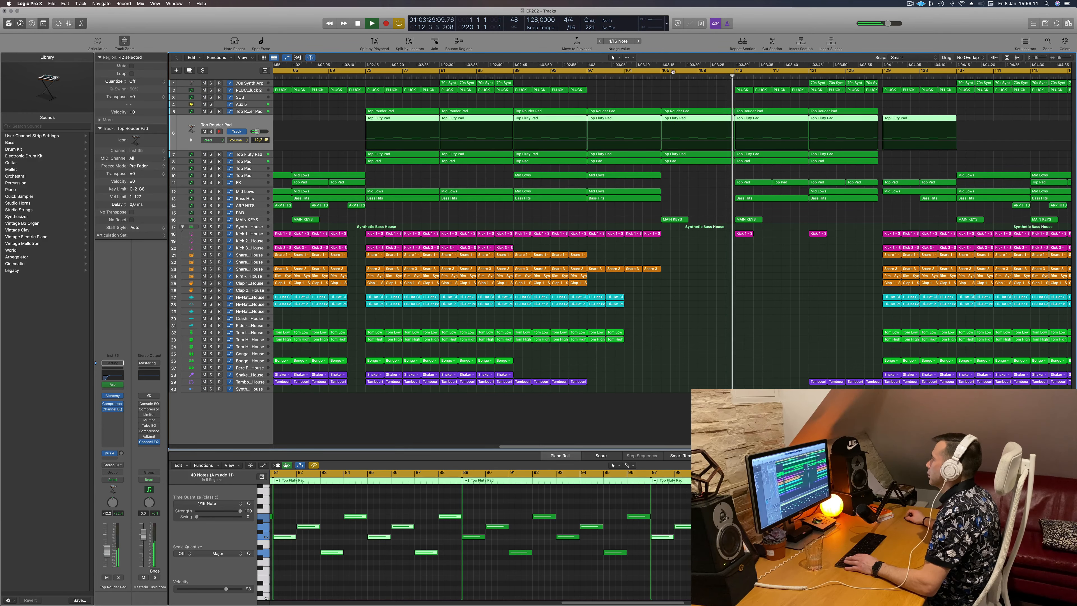
- Split the Top Fluty Pad region on the Top Router Pad track at bar 109 and delete its half between bars 105 and 109
left_click(662, 76)
left_click(692, 100)
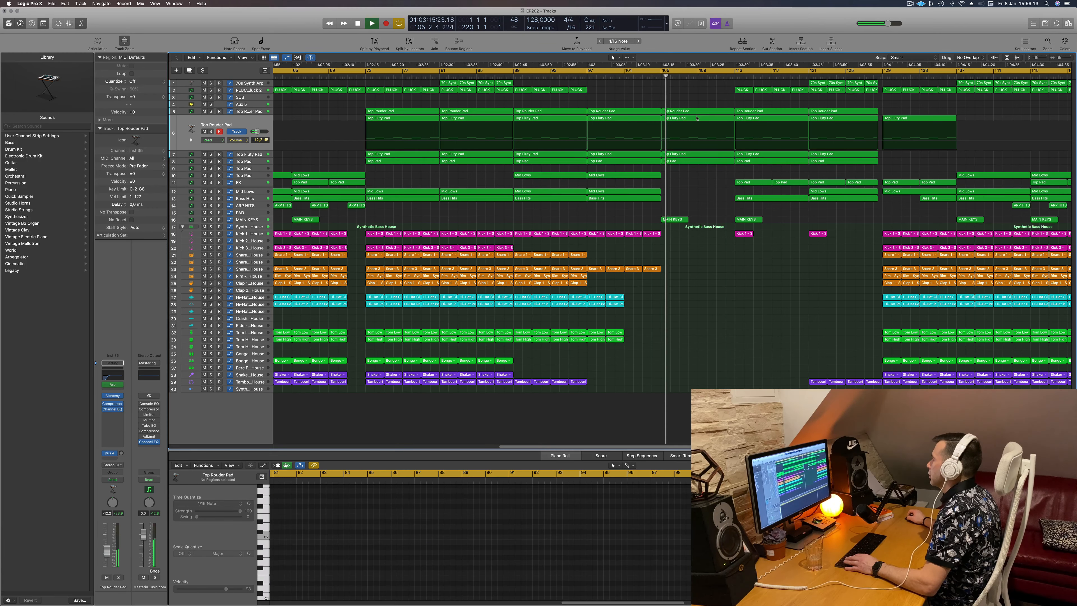
left_click_drag(697, 117, 697, 115)
key("Delete")
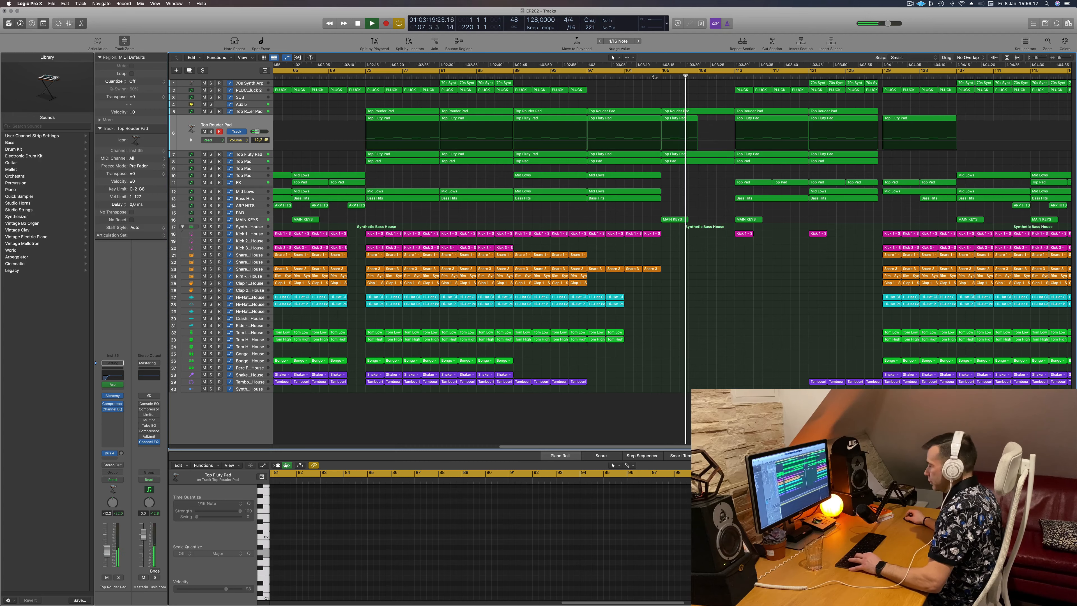
key("super+z")
left_click(676, 119)
key("Delete")
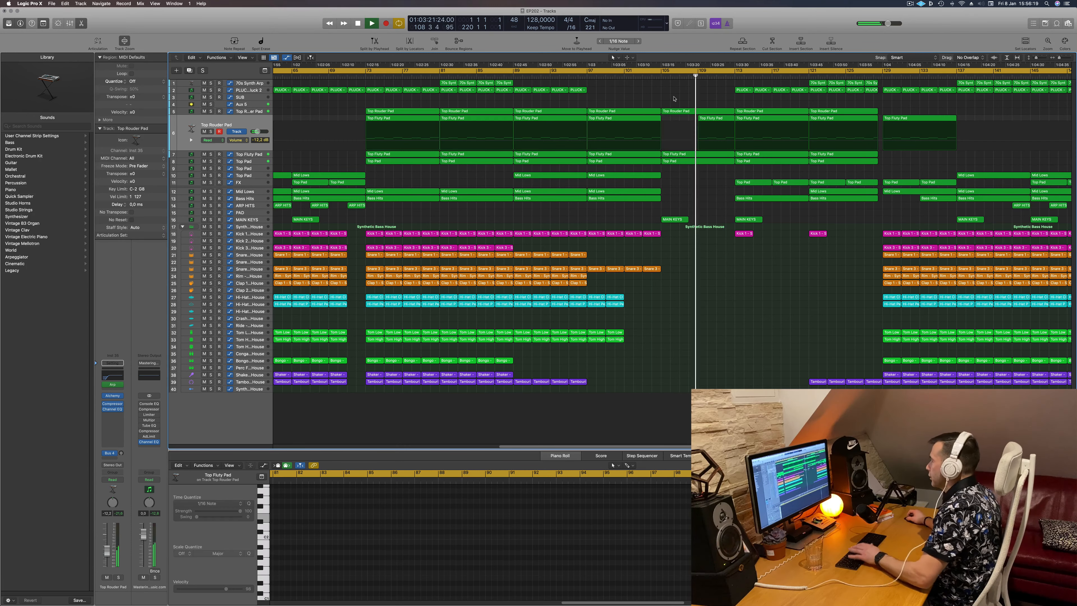
- Replay the section change from around bar 104 and look over the pad regions leading up to it
left_click(651, 76)
scroll(686, 97, "up", 1)
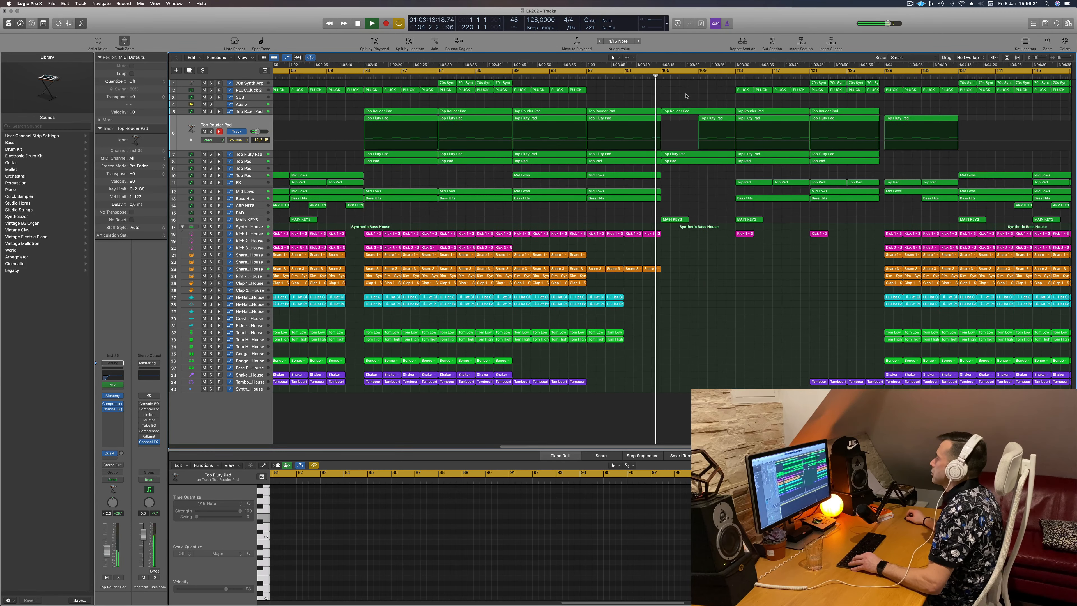
scroll(686, 96, "up", 1)
scroll(686, 96, "down", 2)
scroll(686, 97, "left", 3)
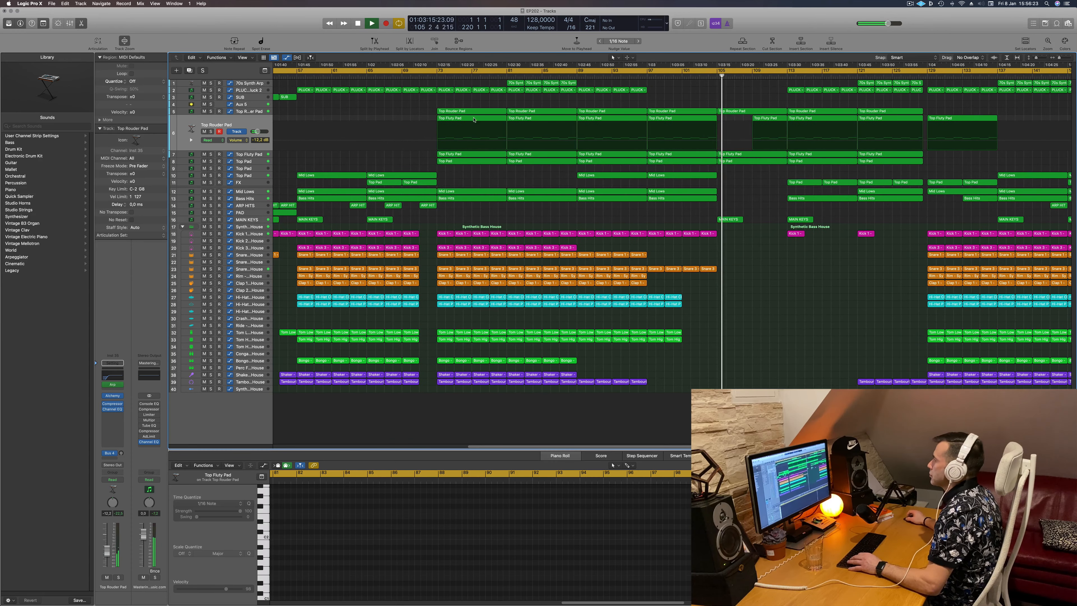
- Replay the section change from around bar 104 and check the Aux 5, Top Router Pad, Top Fluty Pad and Top Pad tracks
left_click(248, 111)
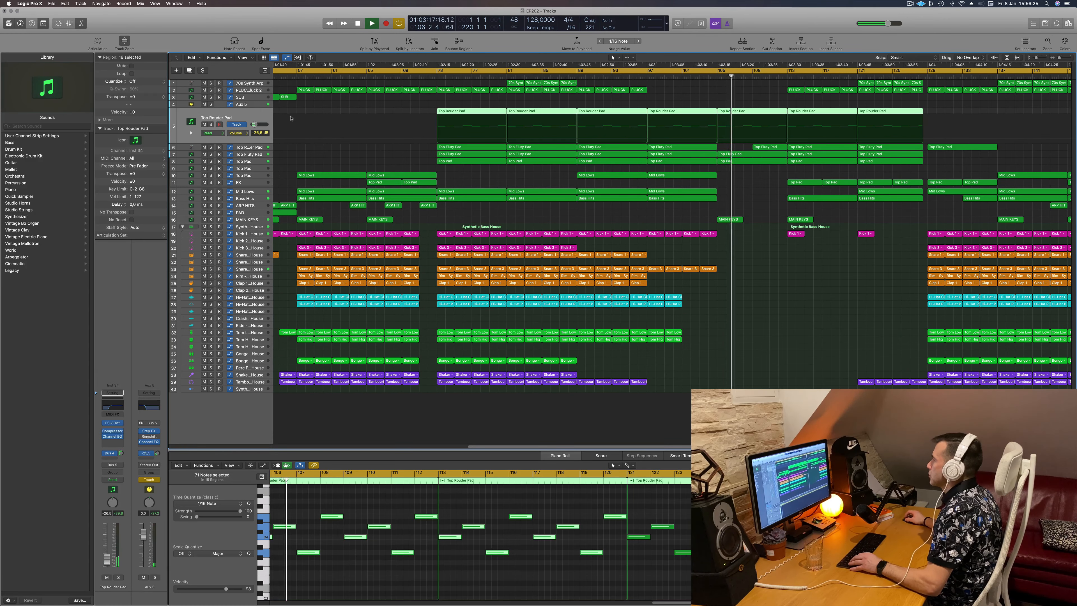
key("Up")
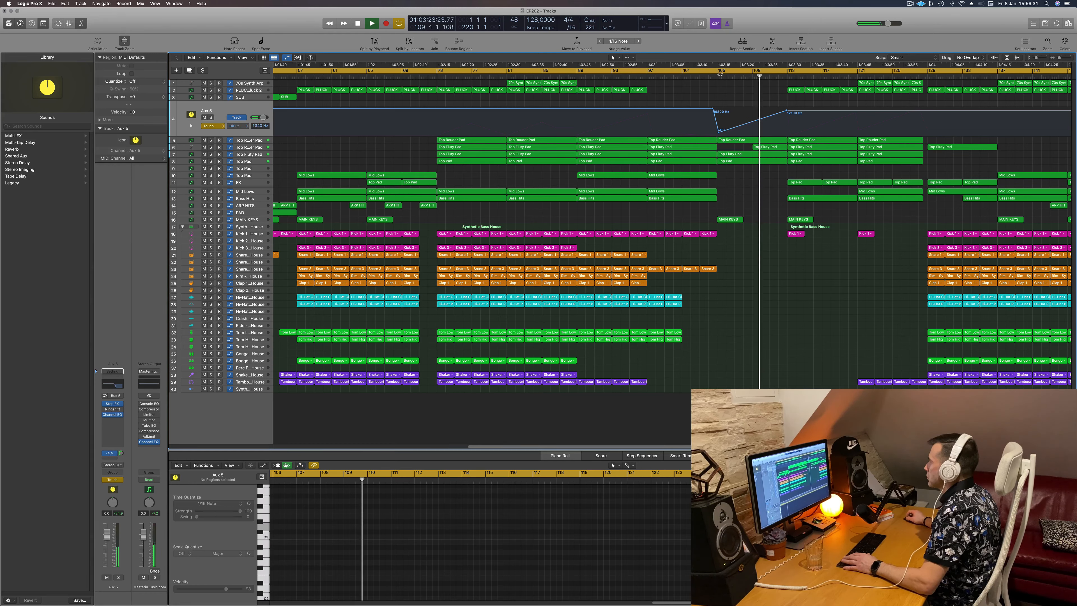
left_click(710, 73)
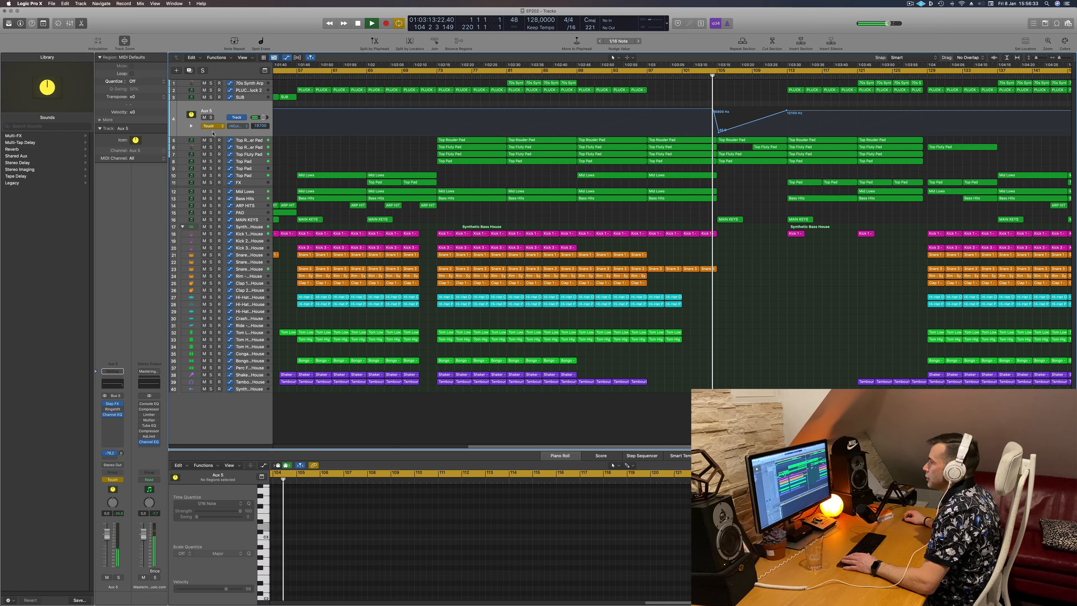
left_click(250, 141)
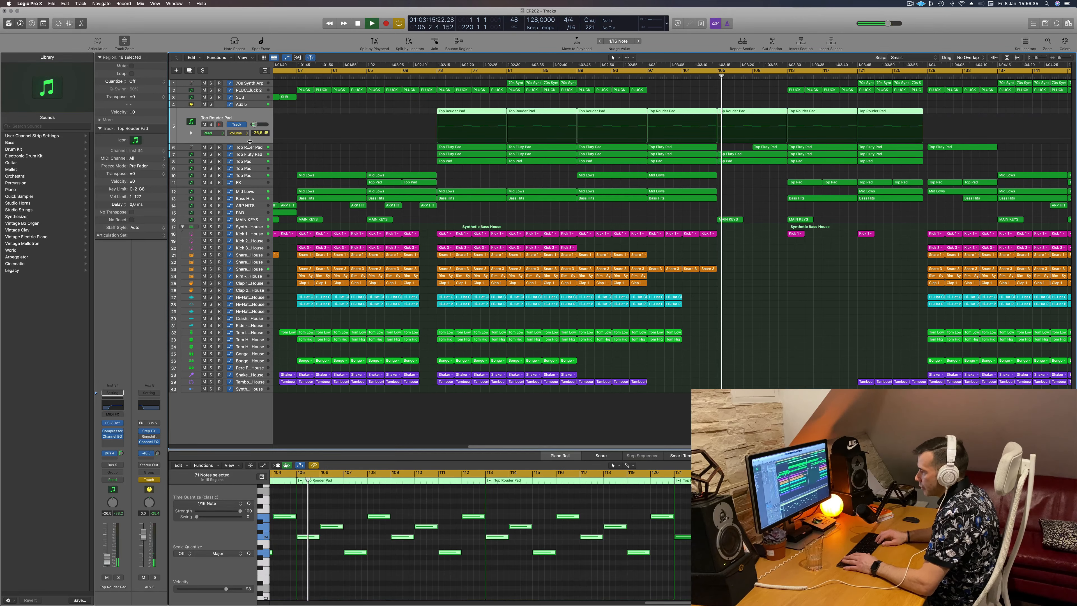
left_click(250, 144)
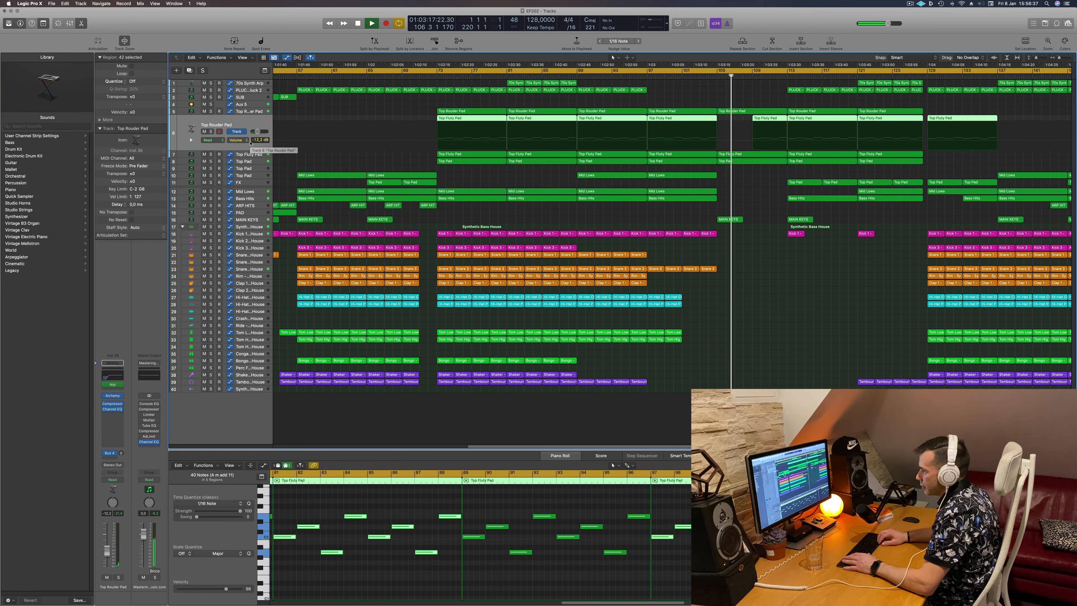
key("Up")
key("Down")
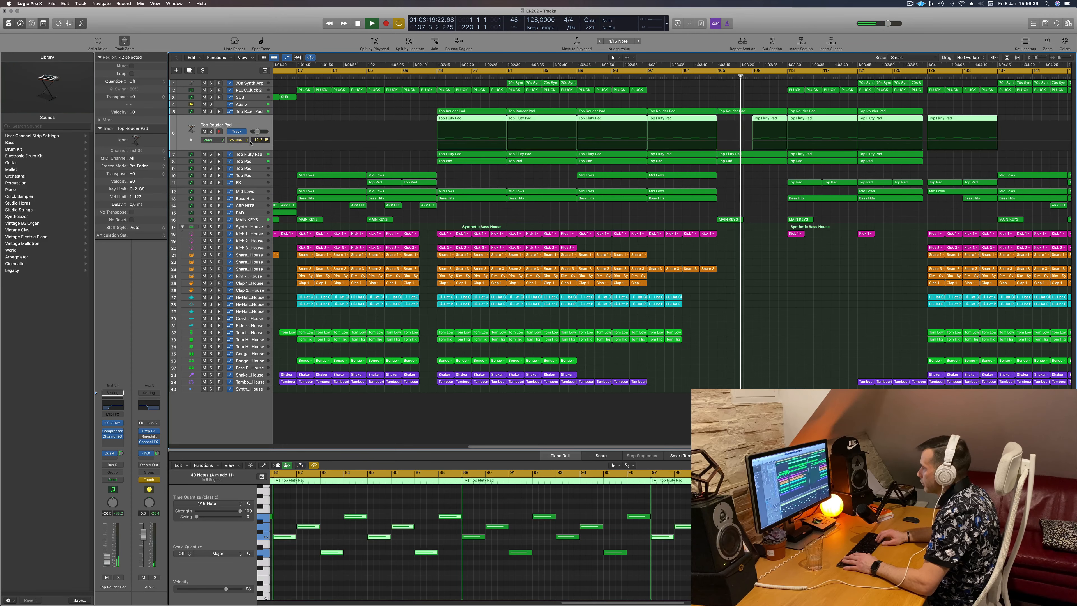
key("Down")
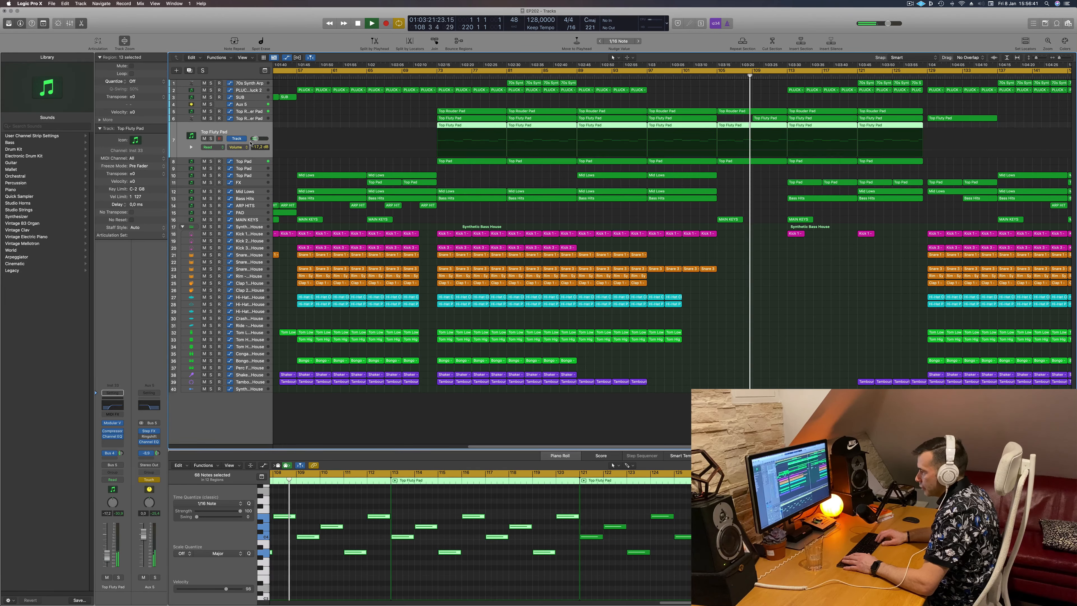
key("Down")
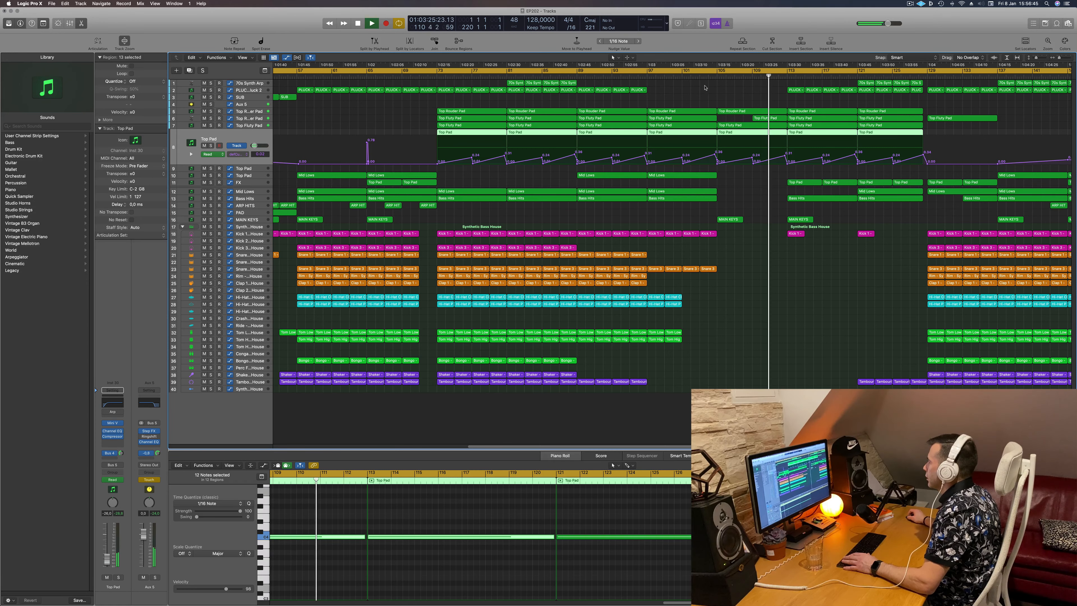
- Raise the end point of the Aux 5 high-cut automation near bar 113 to 20000 Hz and set the track's automation mode to Read
scroll(716, 92, "left", 2)
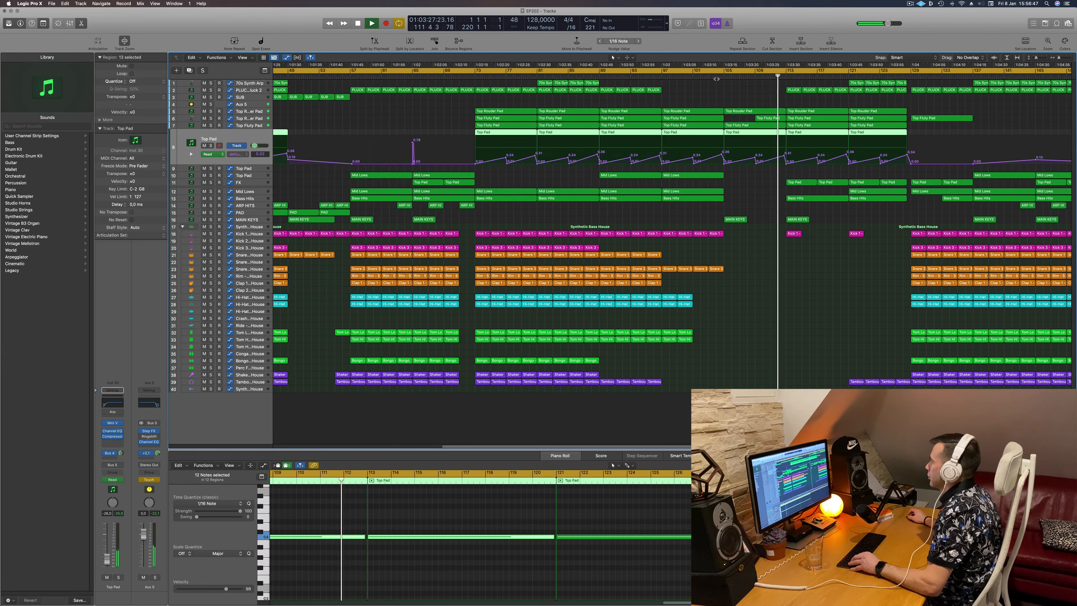
scroll(716, 92, "left", 3)
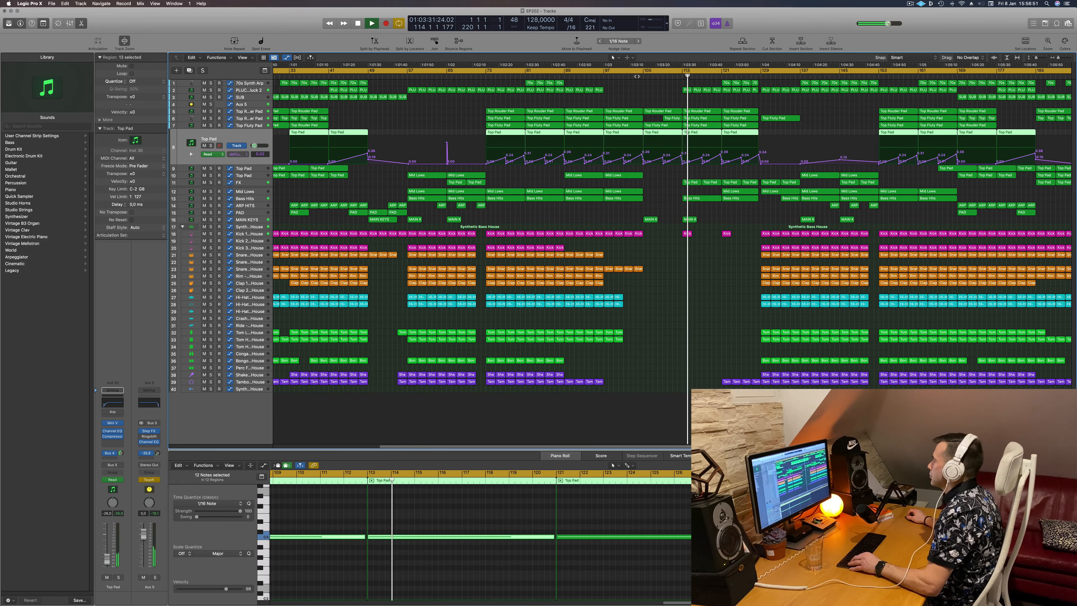
left_click(637, 77)
key("super+Right")
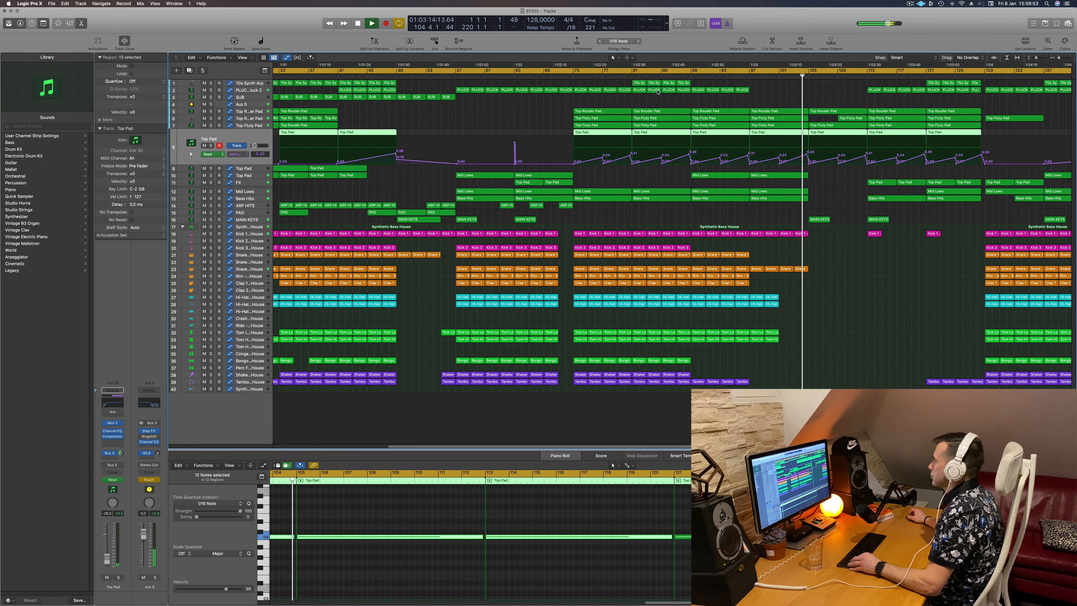
key("super+Left")
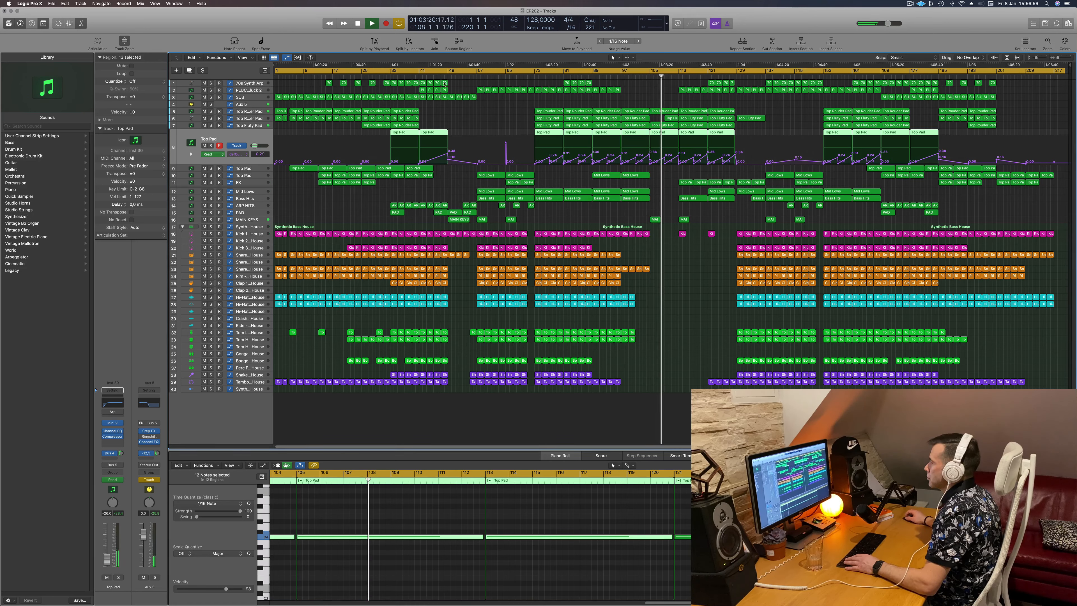
left_click(671, 105)
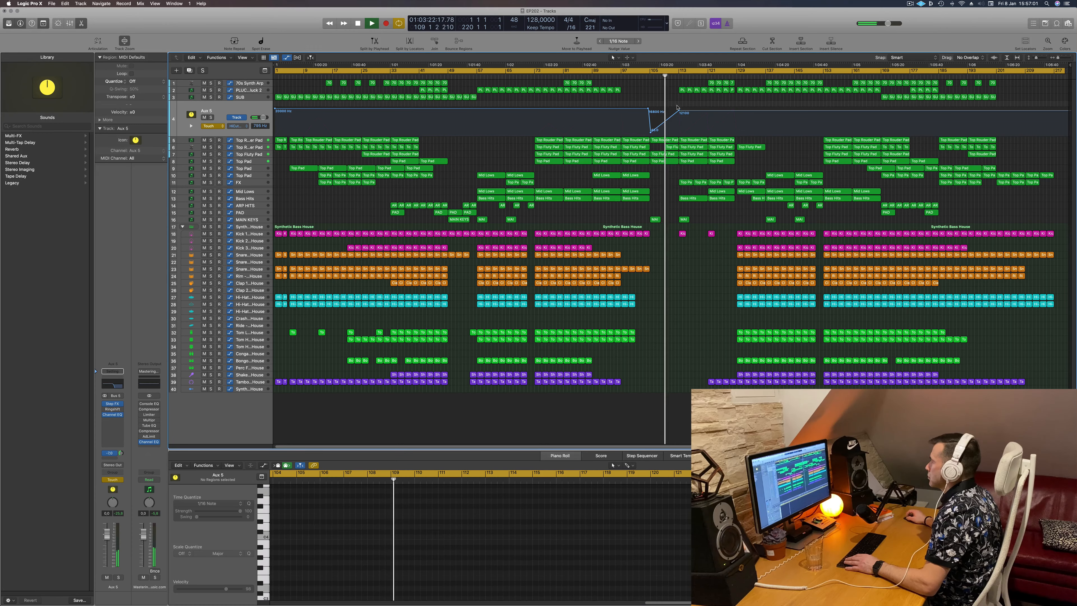
left_click_drag(678, 111, 679, 108)
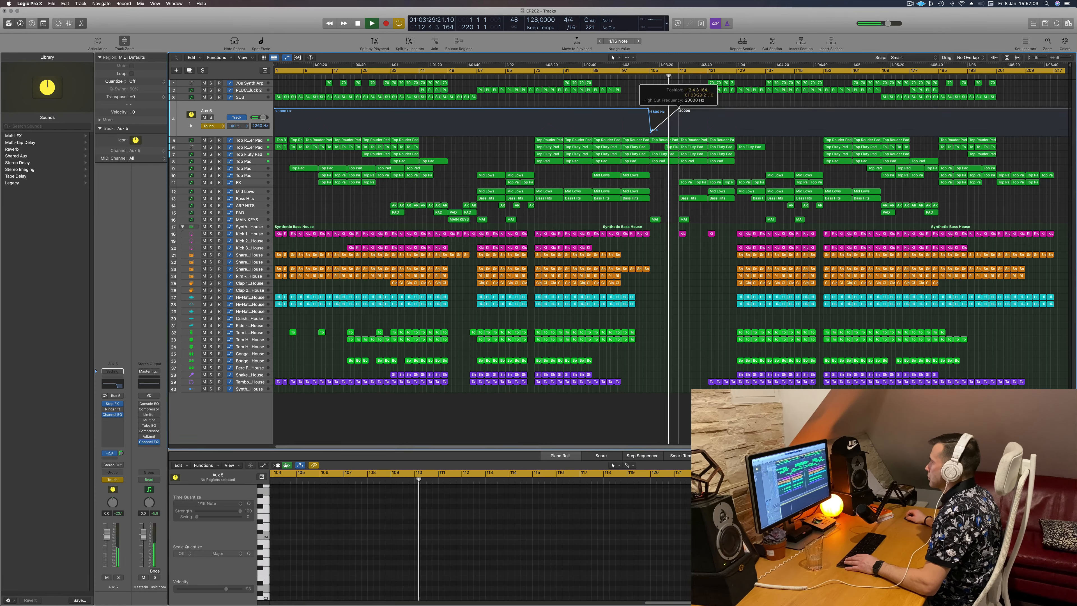
left_click(215, 126)
left_click(212, 121)
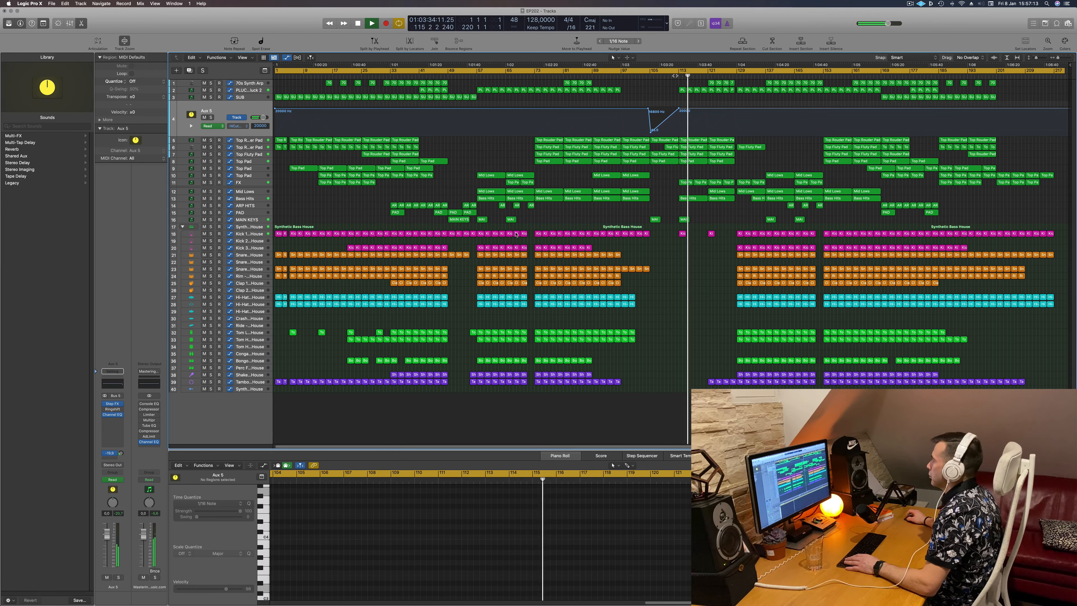
- Lower the Bass Hits track volume to -14.6 dB and compare the playback with the track muted and unmuted
left_click(255, 202)
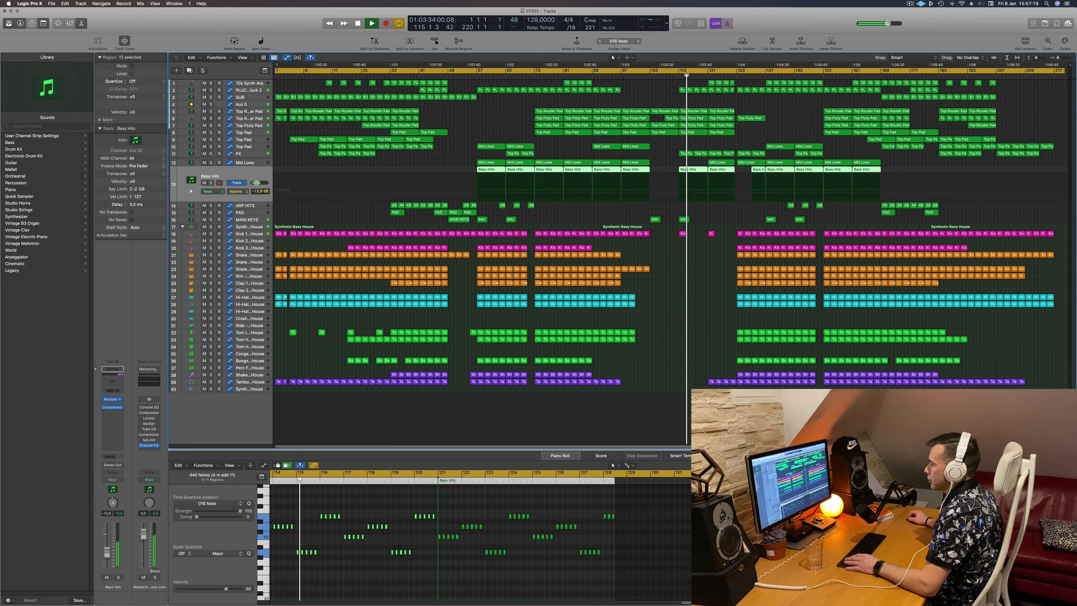
left_click_drag(107, 551, 107, 555)
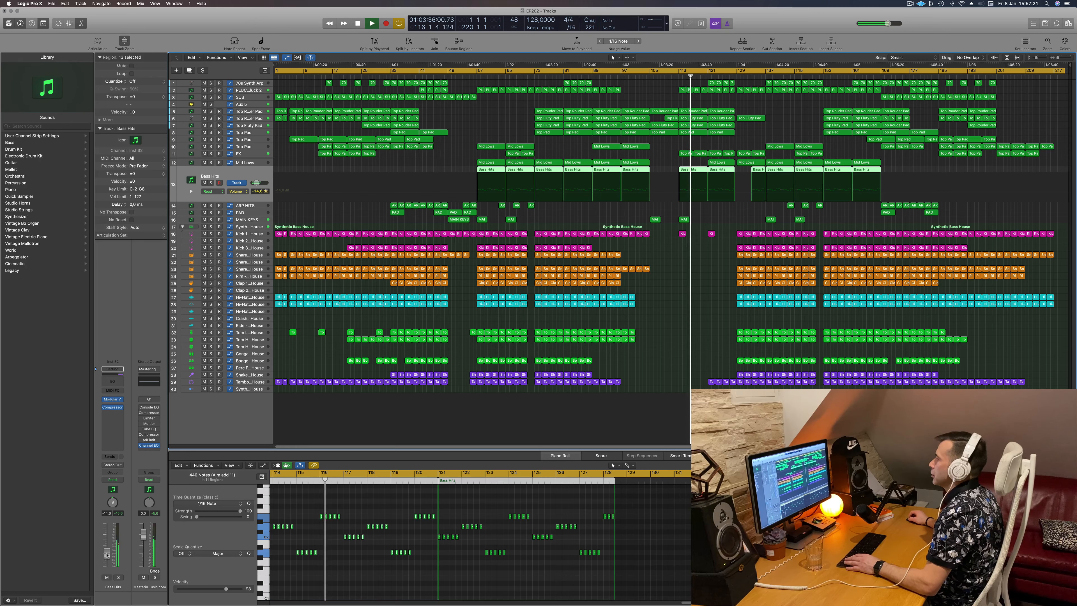
left_click(106, 577)
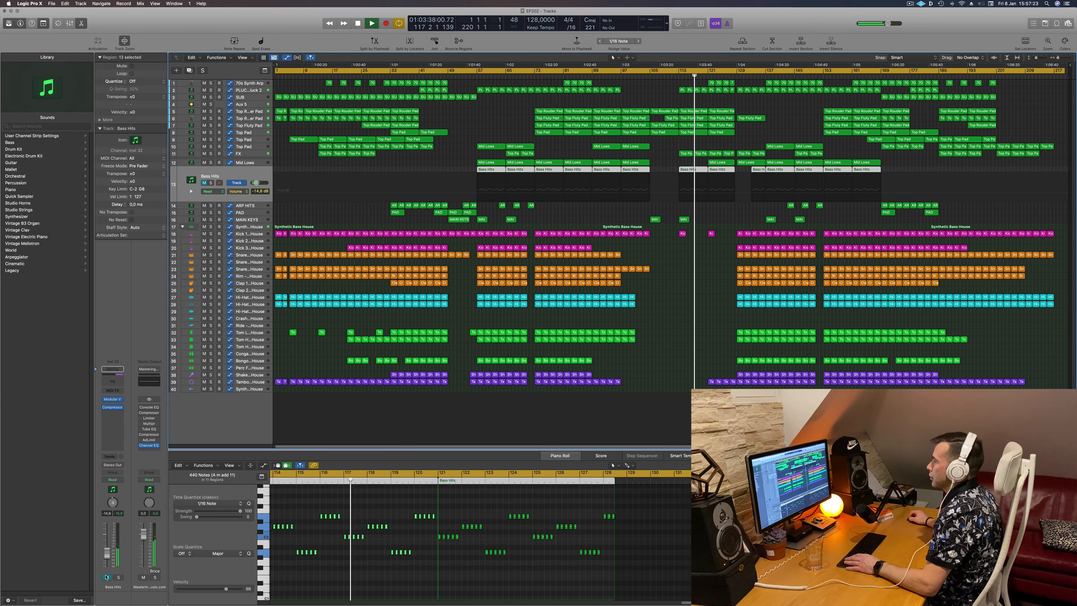
left_click(106, 576)
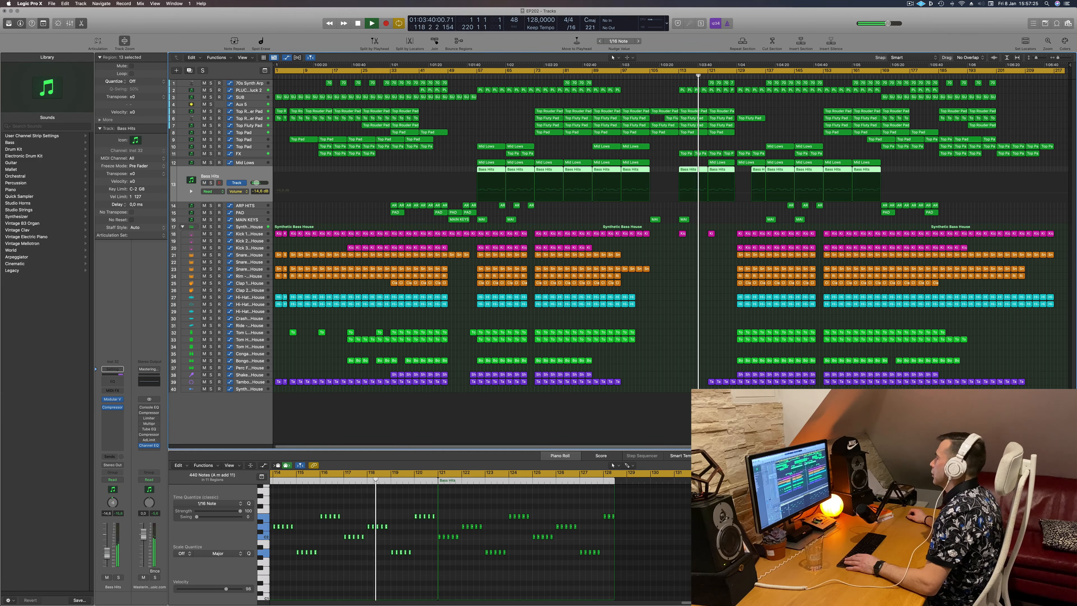
- Replay the passage from around bar 104, then from just before bar 113, to audition the Bass Hits entry
left_click(651, 76)
key("super+Right")
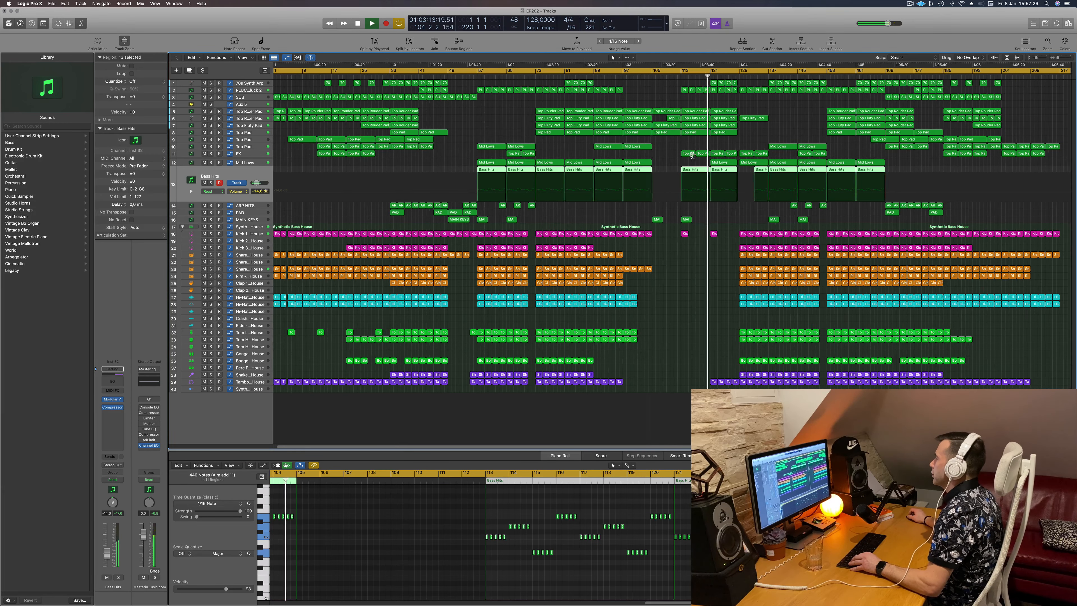
left_click(874, 75)
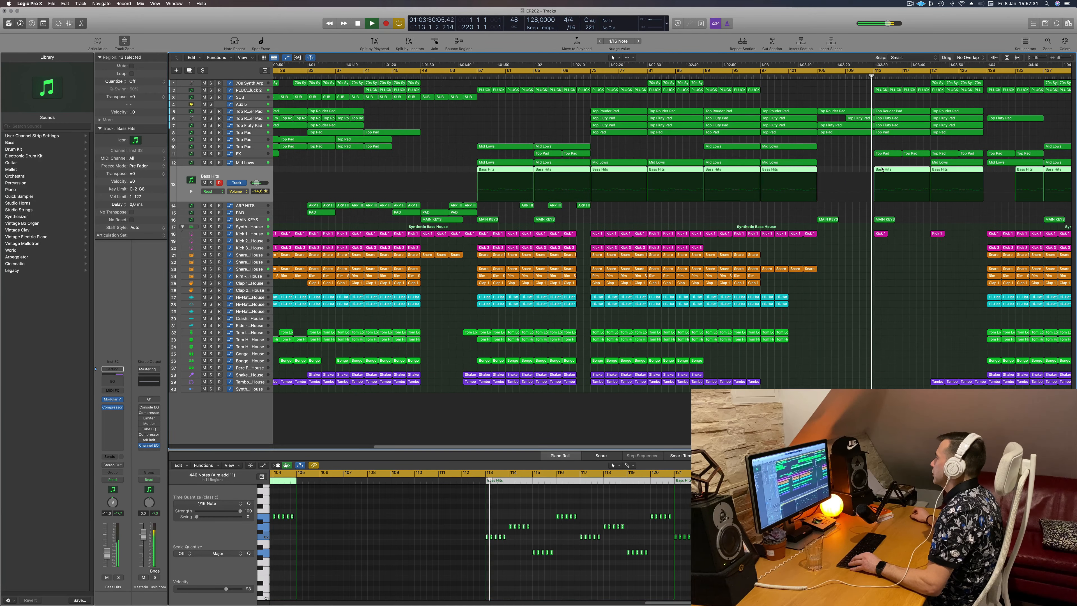
key("super+Left")
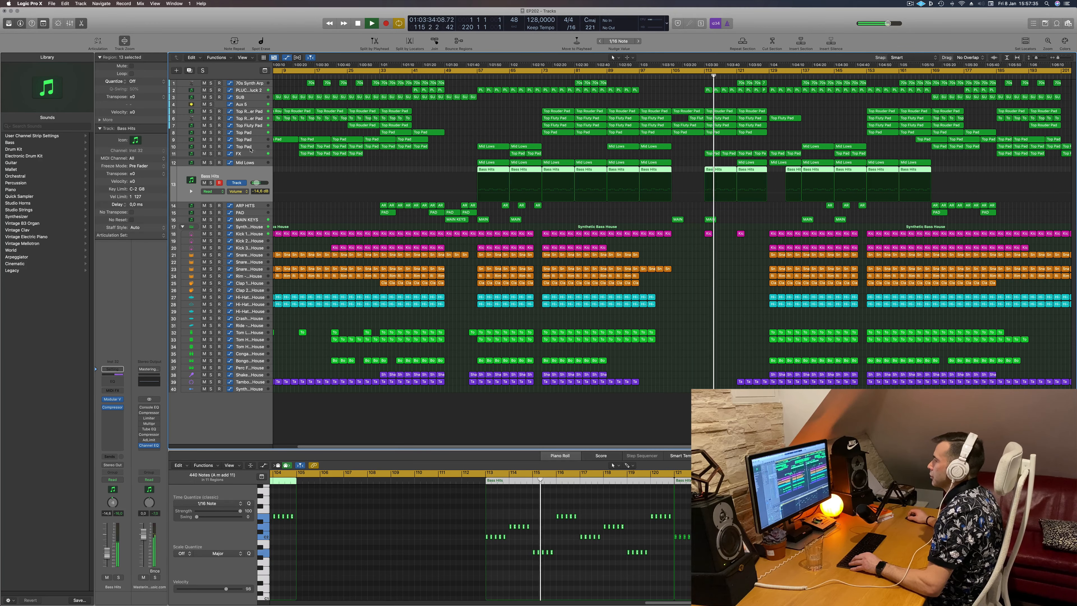
key("super+Left")
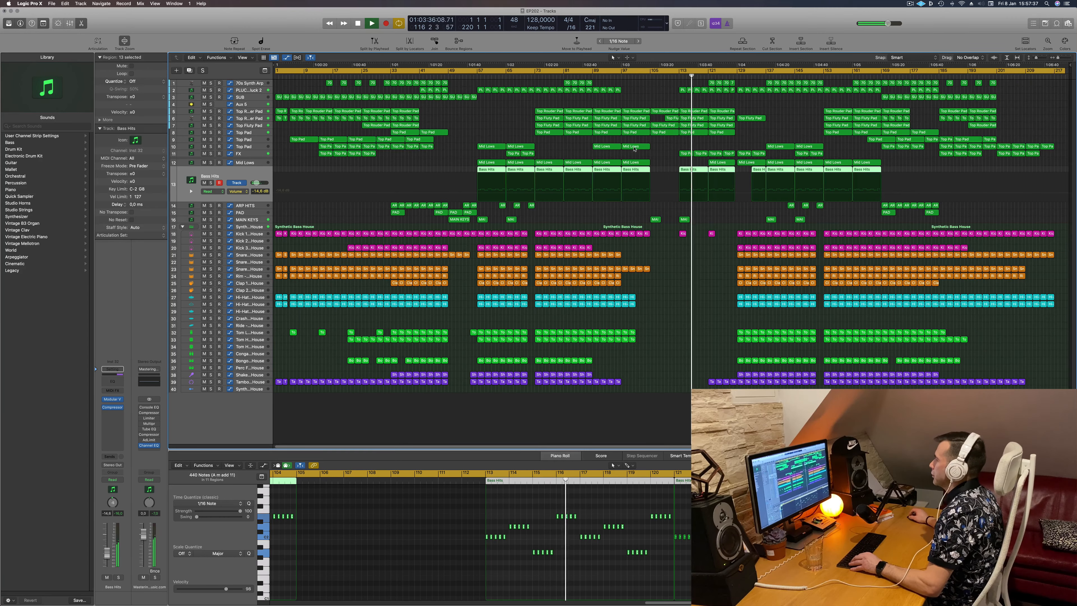
left_click(676, 145)
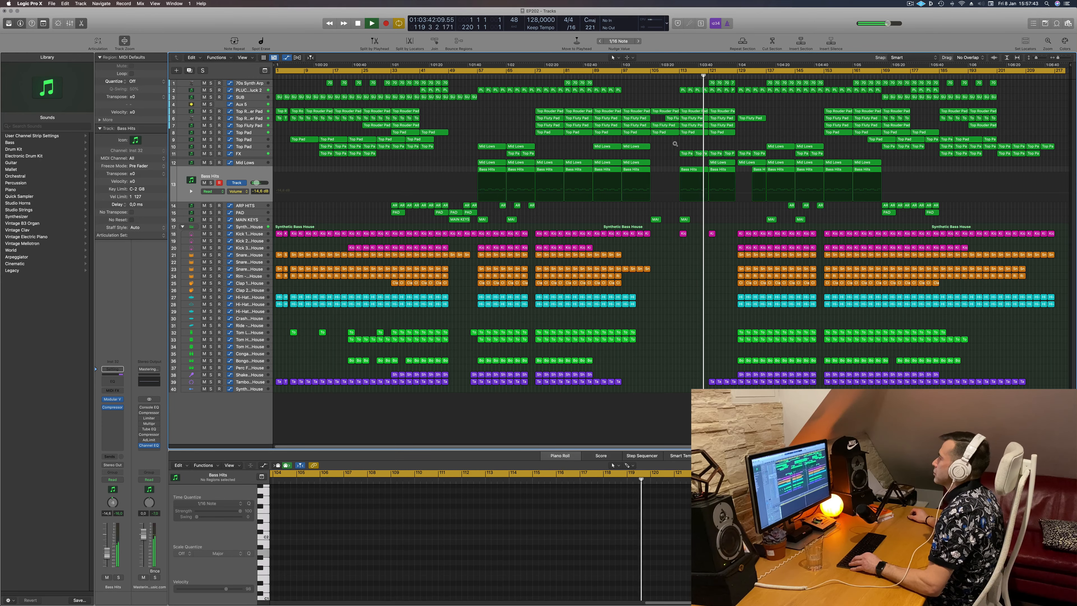
- Delete the 70s Synth Arp regions between bars 121 and 129 and those between bars 137 and 153
scroll(674, 144, "up", 3)
scroll(675, 144, "down", 1)
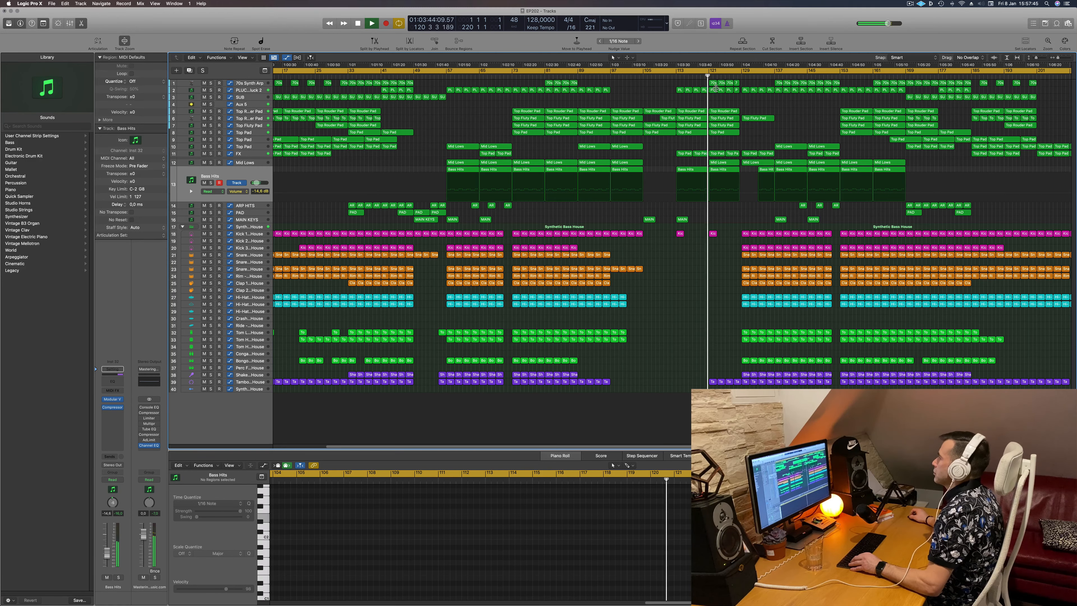
left_click_drag(704, 83, 739, 83)
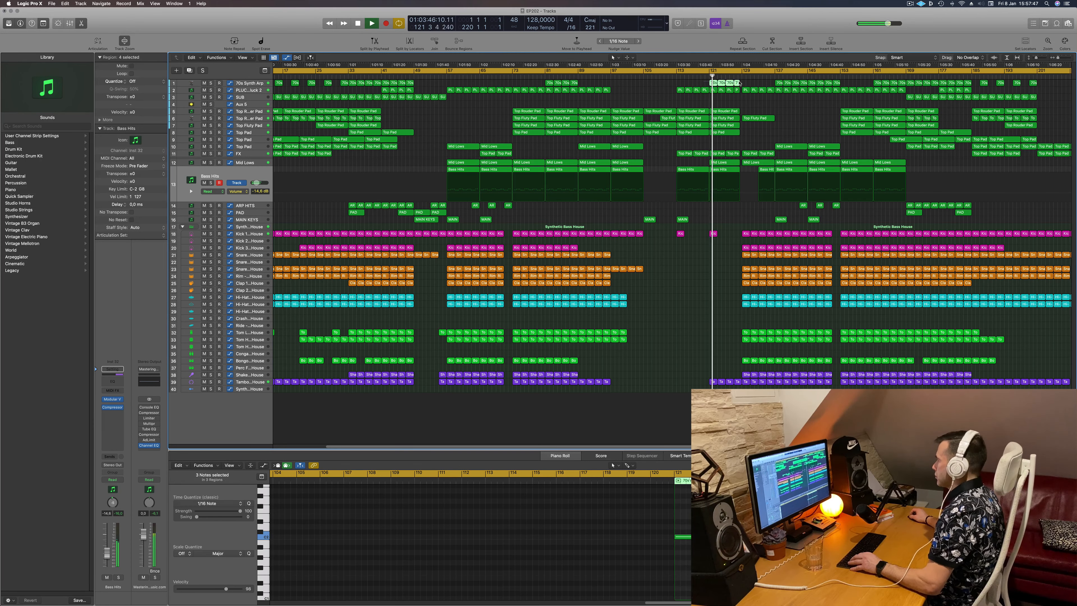
key("Delete")
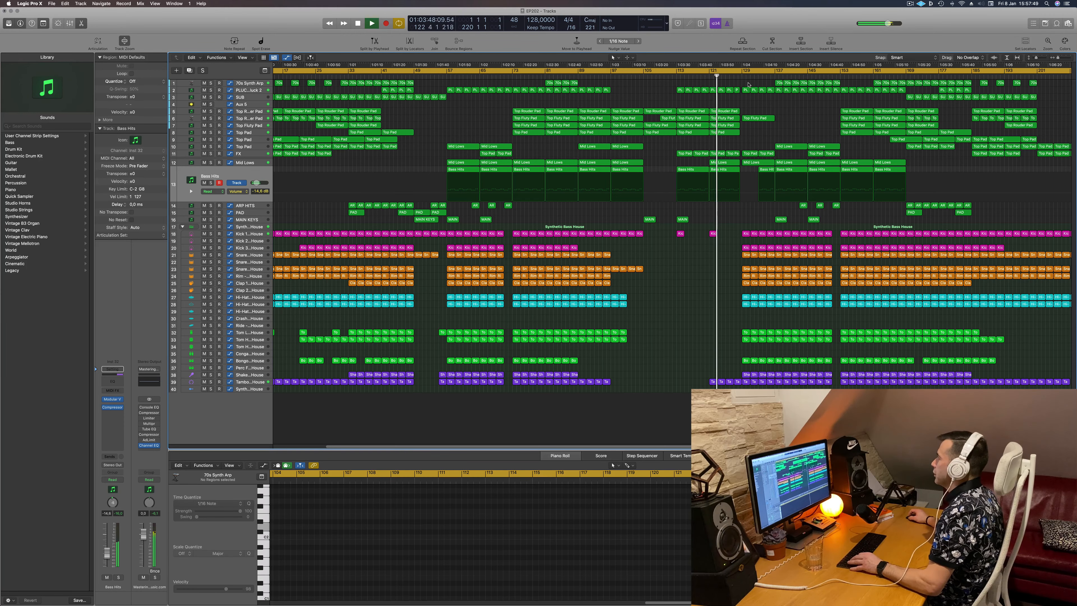
key("super+Left")
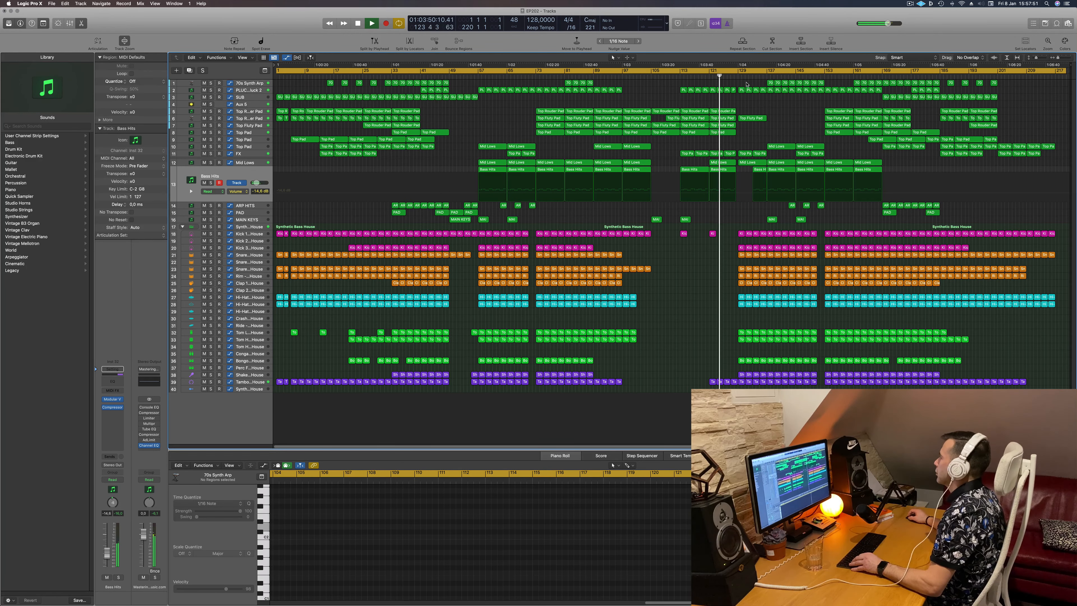
left_click_drag(750, 83, 825, 84)
key("Delete")
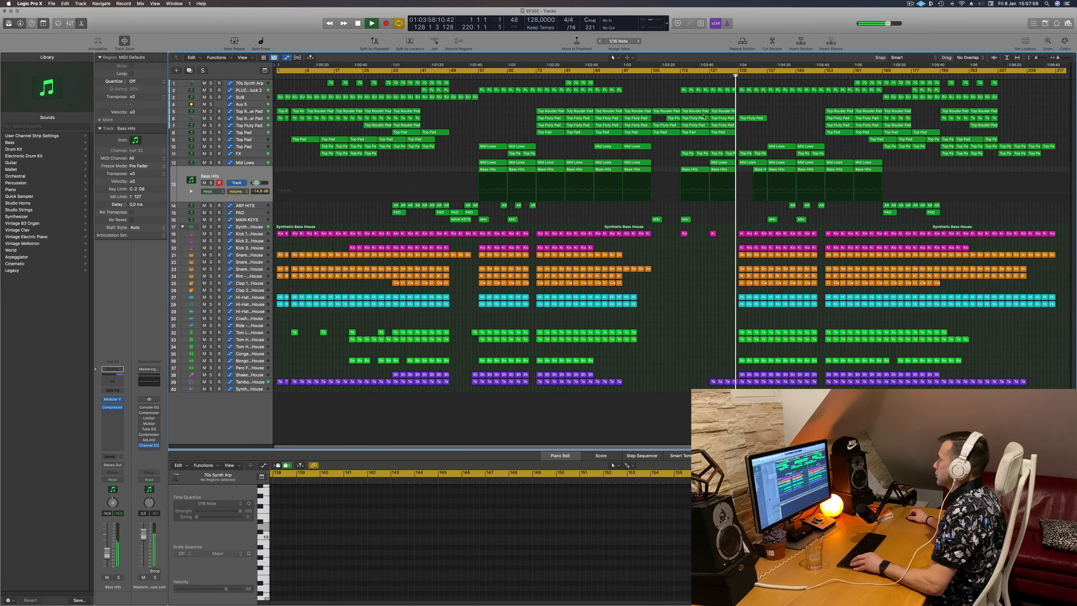
key("super+Right")
key("super+Right")
key("super+Right")
key("super+Left")
key("super+Left")
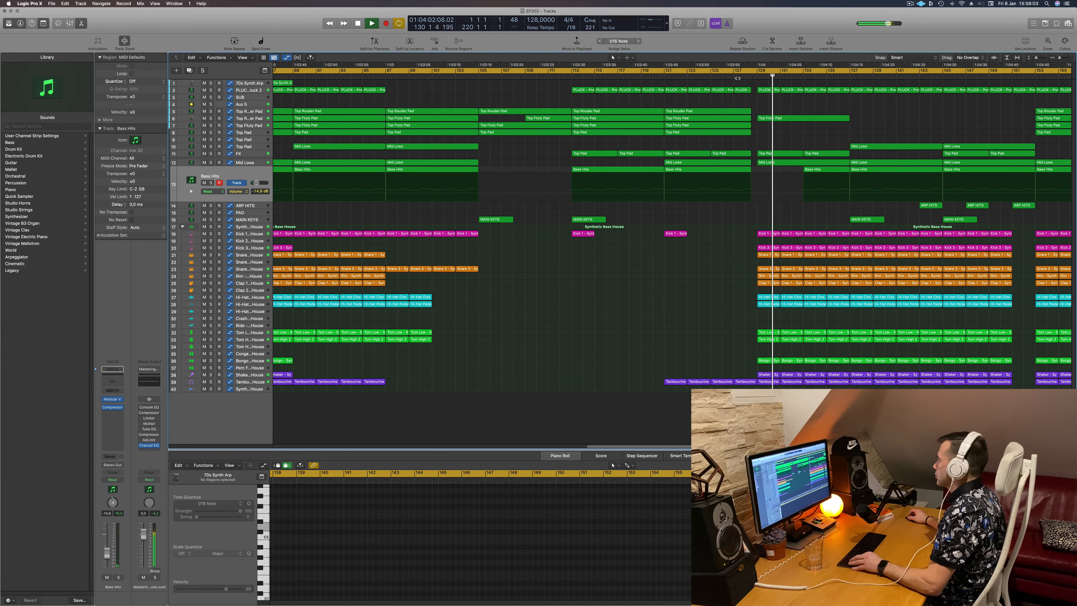
key("super+Left")
key("super+Left")
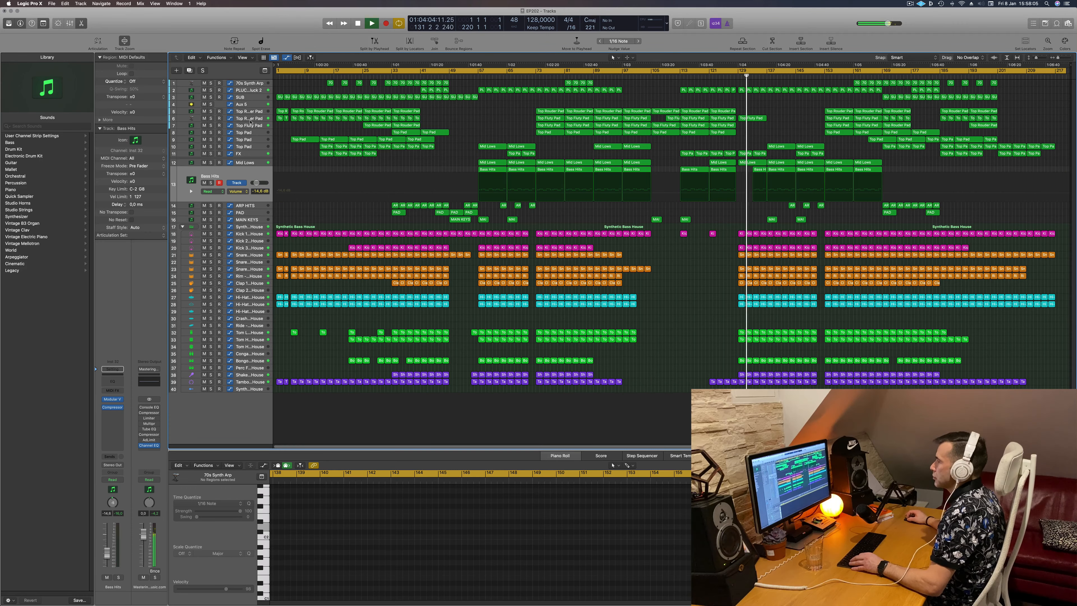
- Audition the Top Router Pad track with the Top Fluty Pad regions in solo after bar 129, check Aux 5, and clear the solo
key("Up")
key("Up")
key("Up")
key("Up")
key("Up")
key("Up")
key("Up")
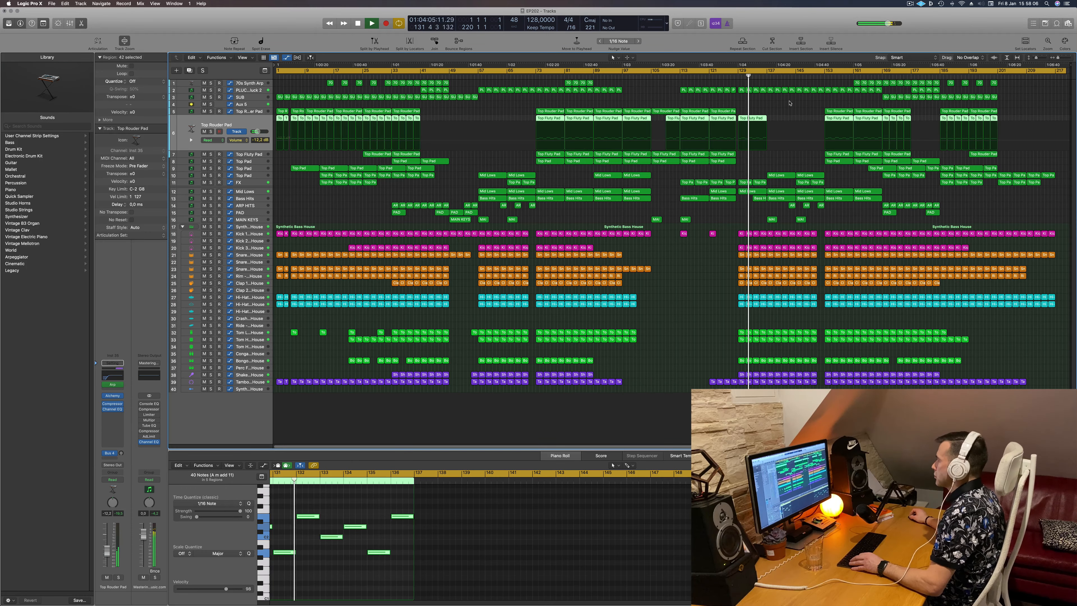
left_click(210, 132)
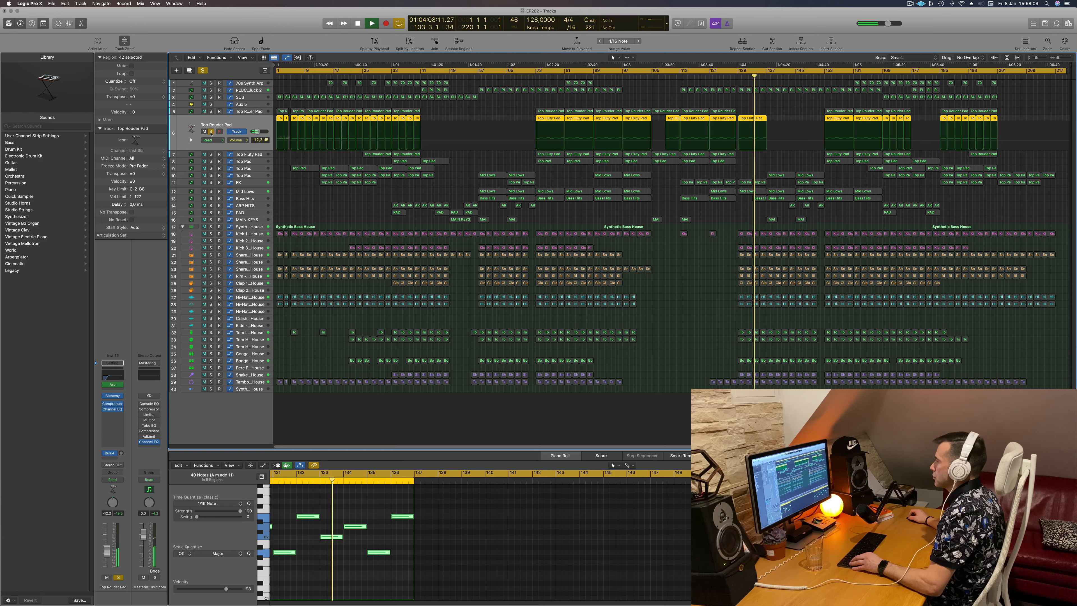
left_click(253, 106)
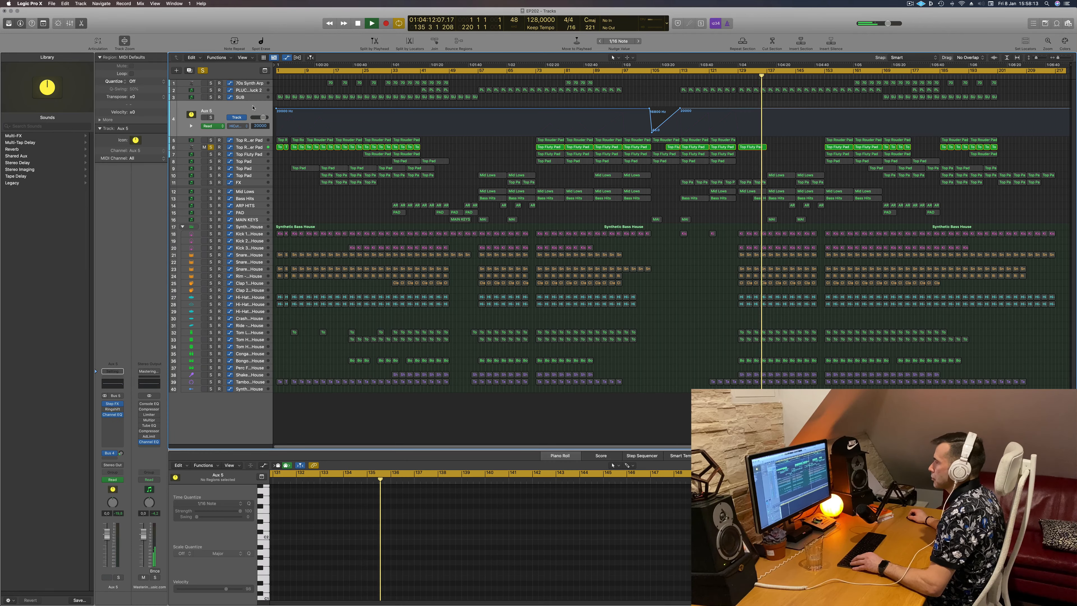
left_click(203, 71)
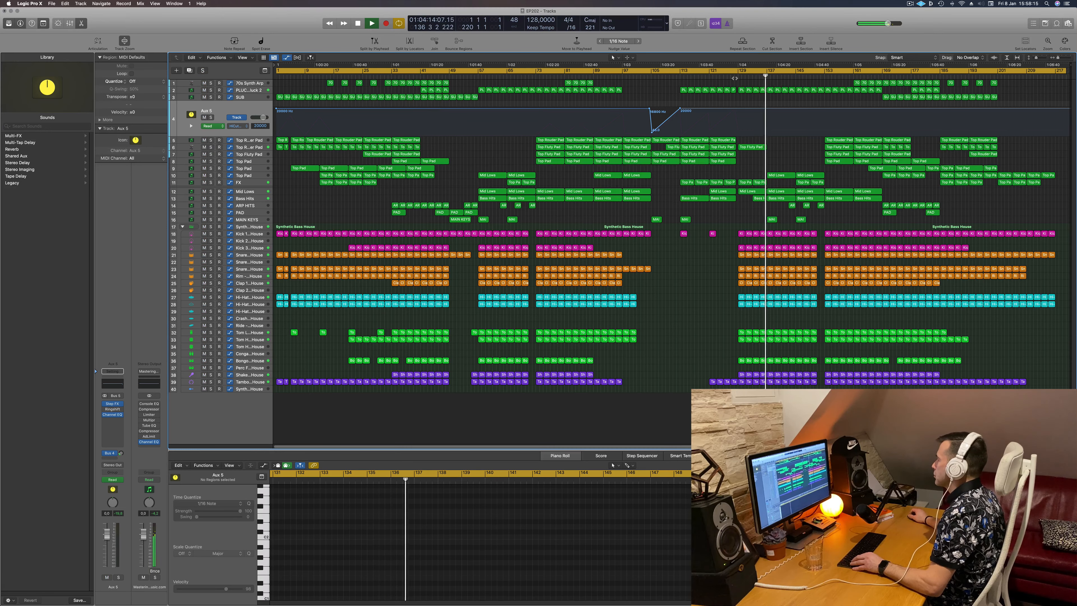
- Replay from bar 129 and copy the Top Fluty Pad region onward to bars 137 and 145
left_click(734, 78)
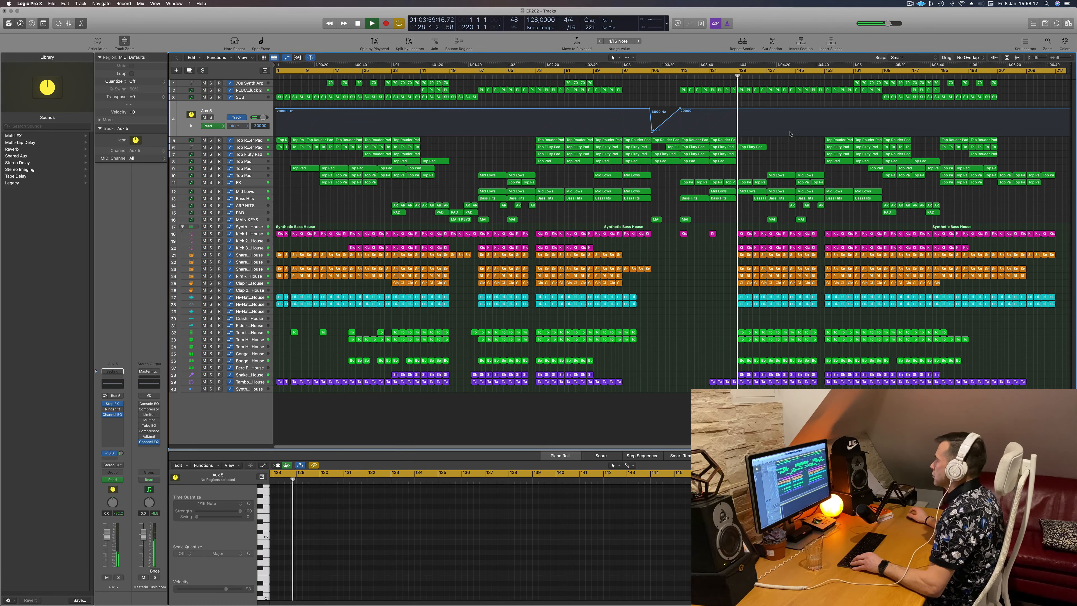
left_click(755, 147)
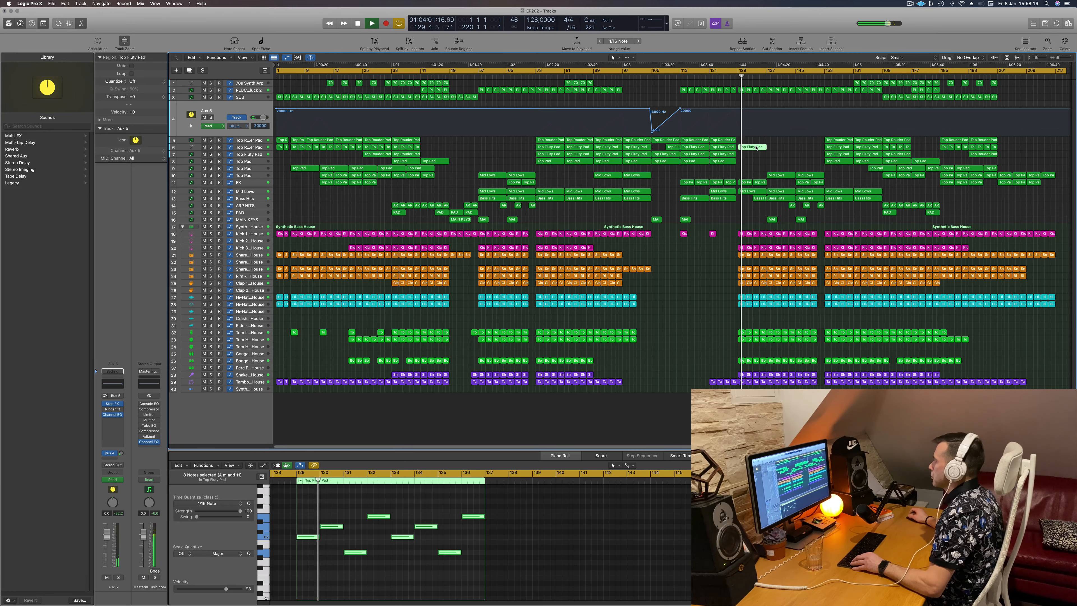
left_click_drag(755, 148, 807, 149)
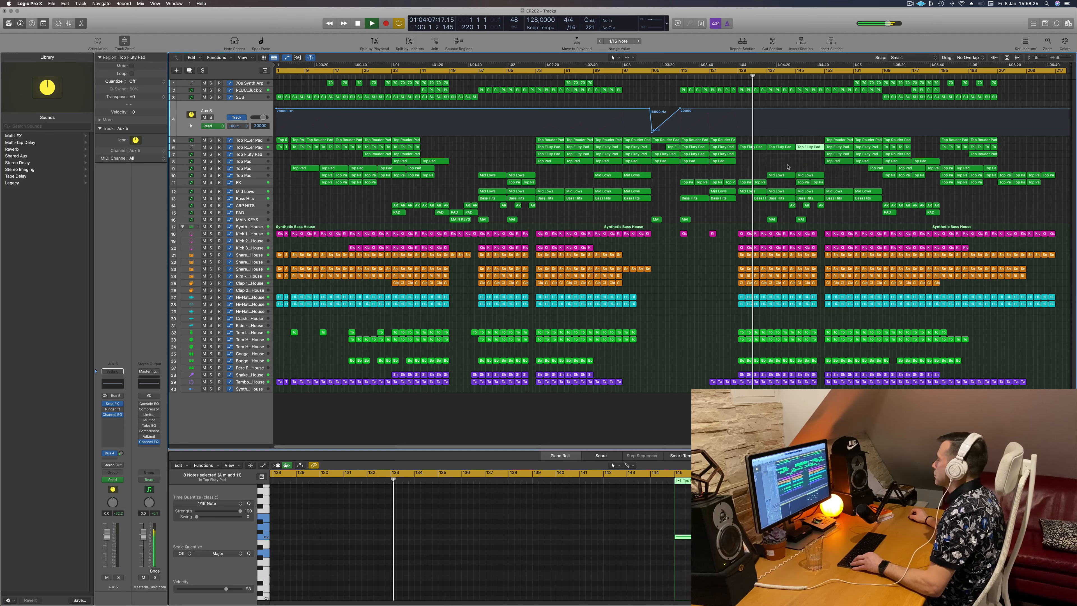
left_click(736, 174)
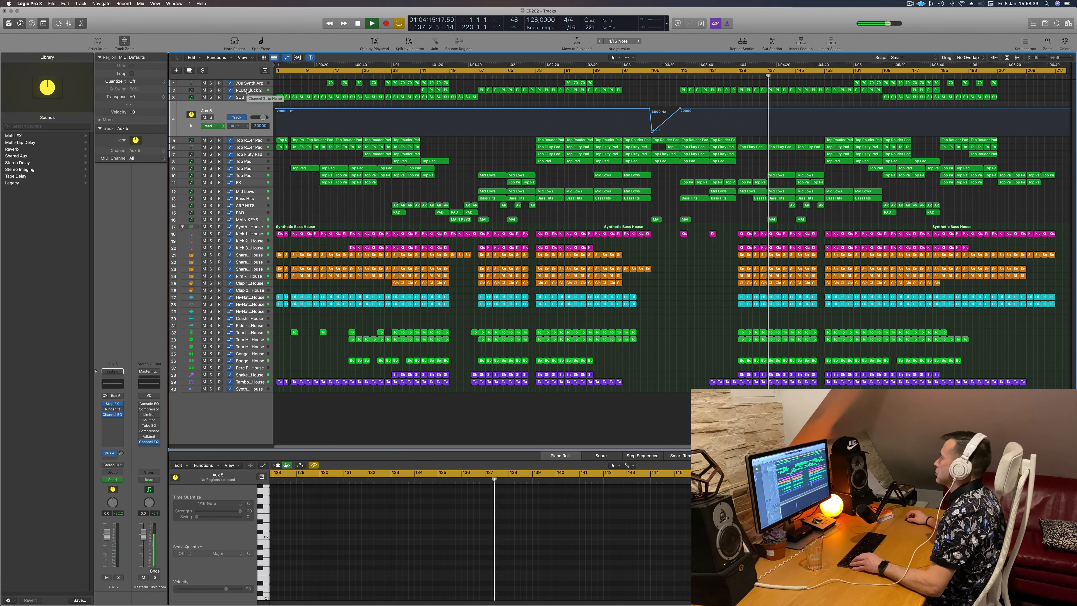
- Replay from before bar 129, check the SUB track, and lower the Progressive Pluck 2 automation point near bar 137
left_click(723, 76)
left_click(255, 98)
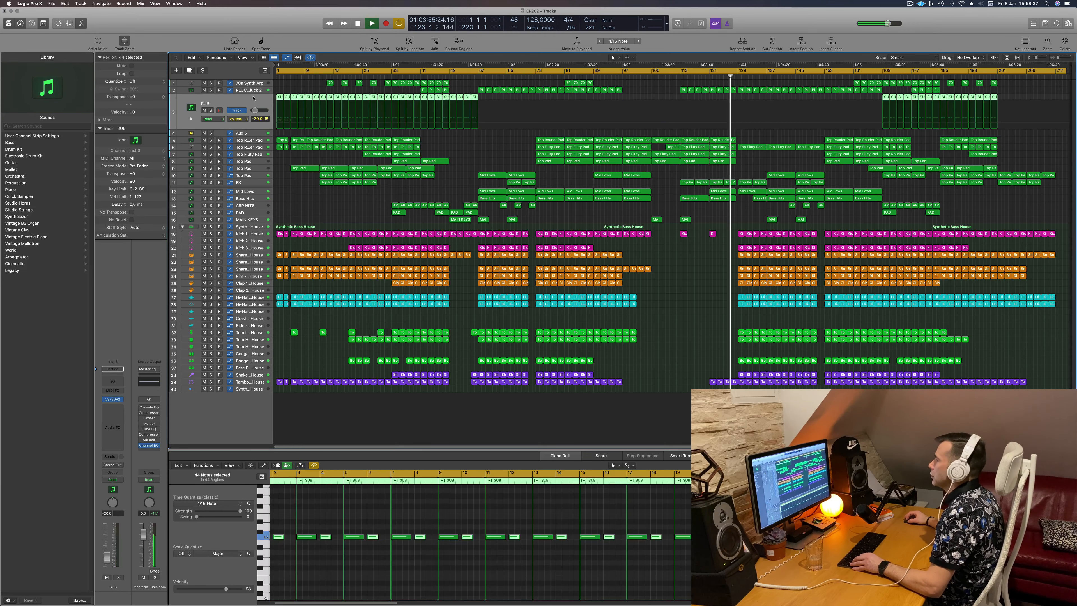
left_click(253, 90)
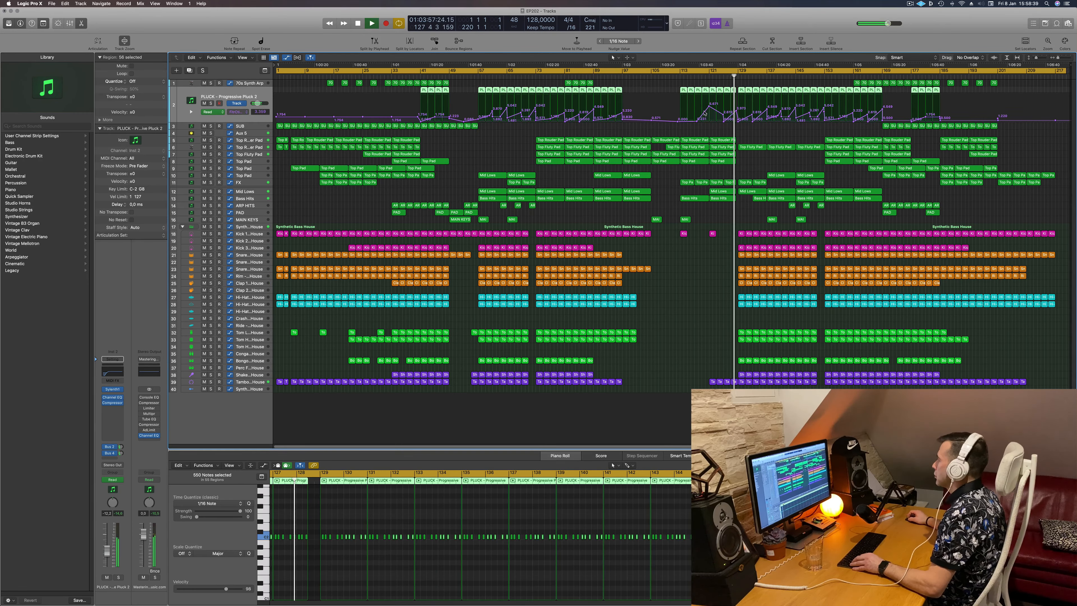
left_click(736, 114)
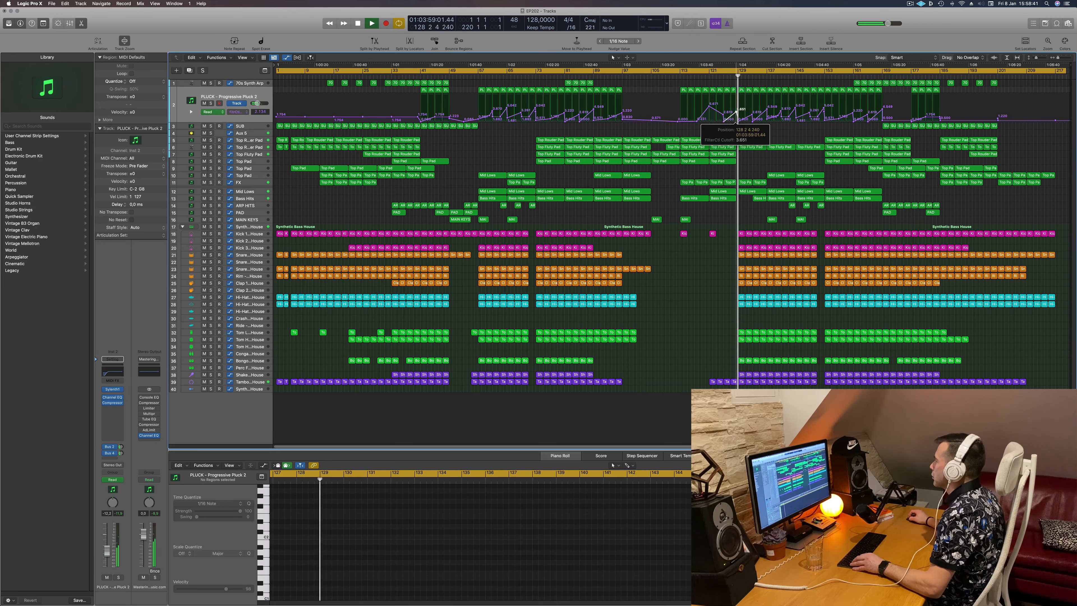
key("super+Right")
key("super+Right")
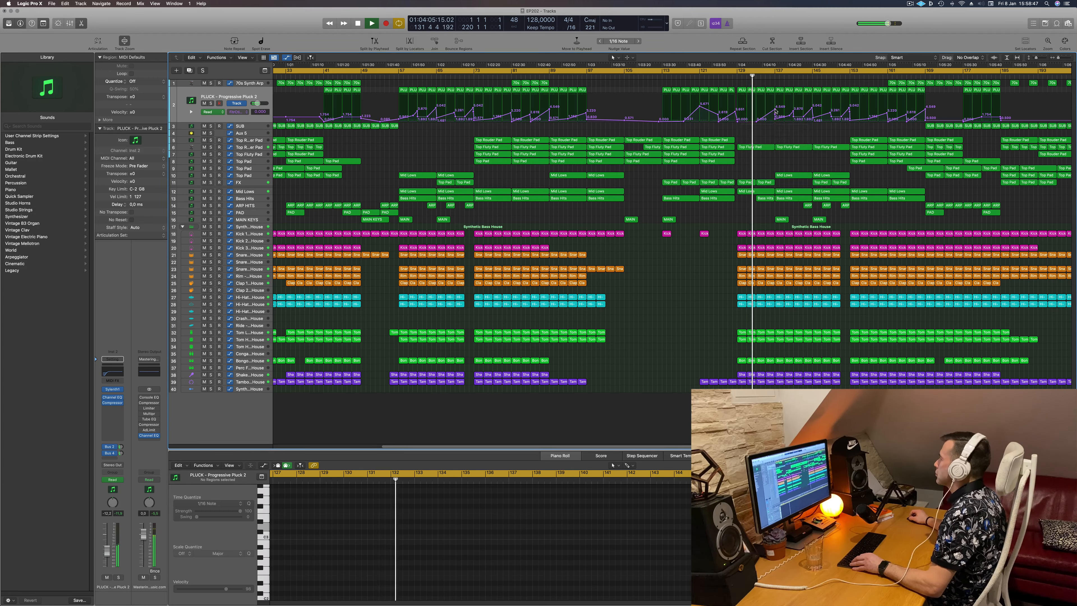
left_click_drag(774, 116, 774, 122)
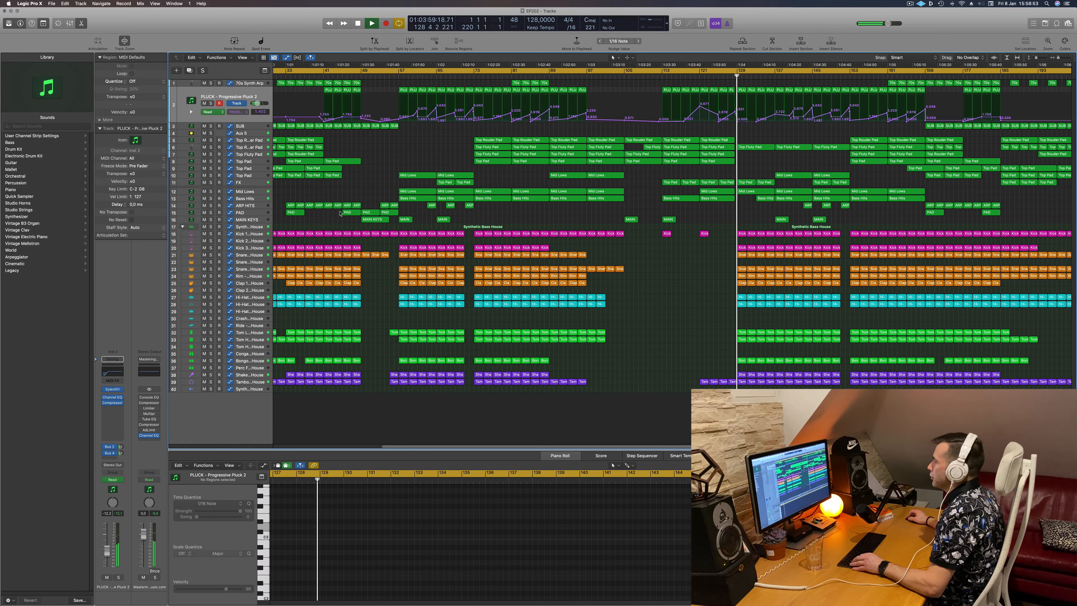
- Show the FX track's delay Feedback automation and clear its Delay BPM points between about bars 131 and 137
left_click(256, 182)
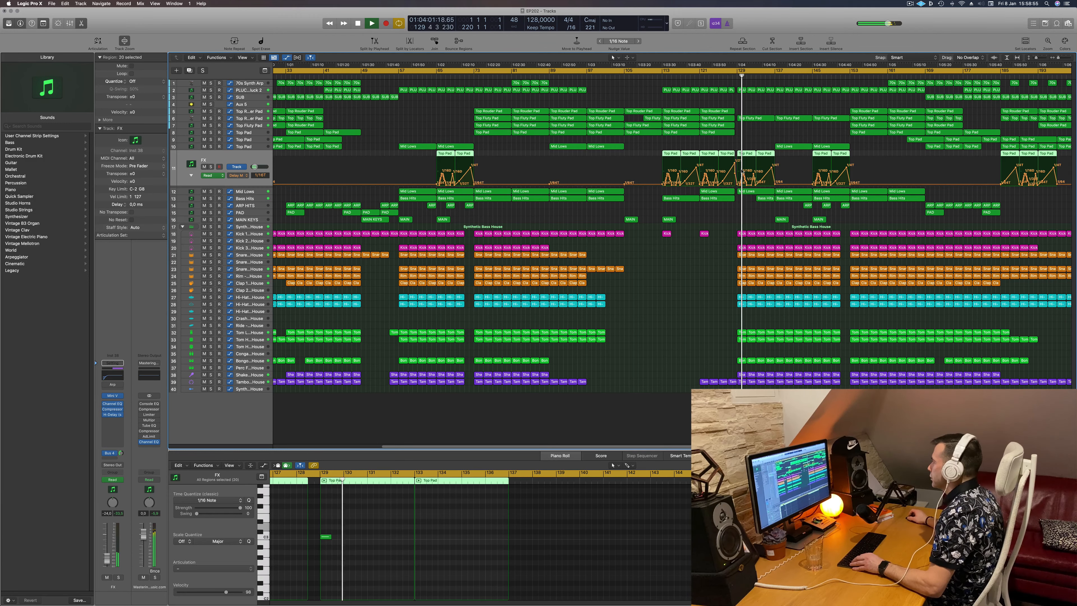
left_click(191, 176)
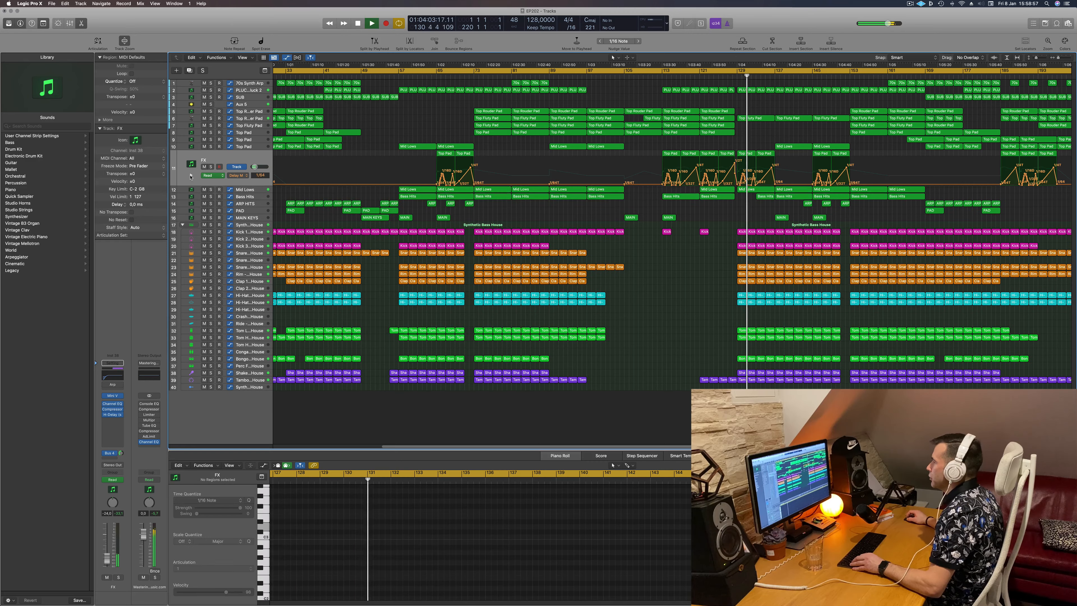
scroll(727, 215, "up", 5)
scroll(727, 215, "down", 3)
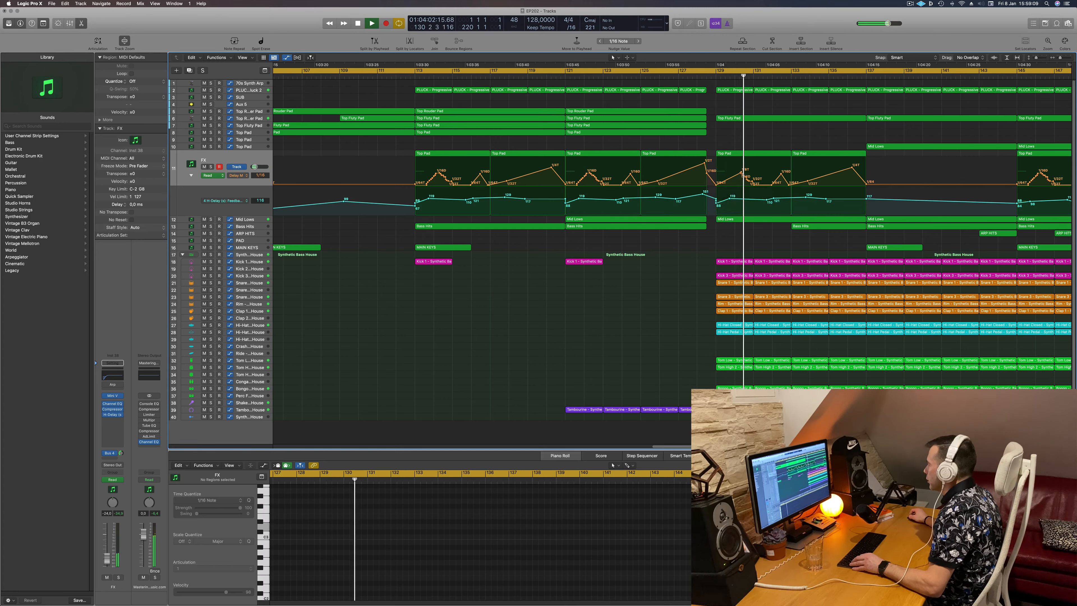
left_click_drag(743, 175, 878, 185)
left_click(713, 155)
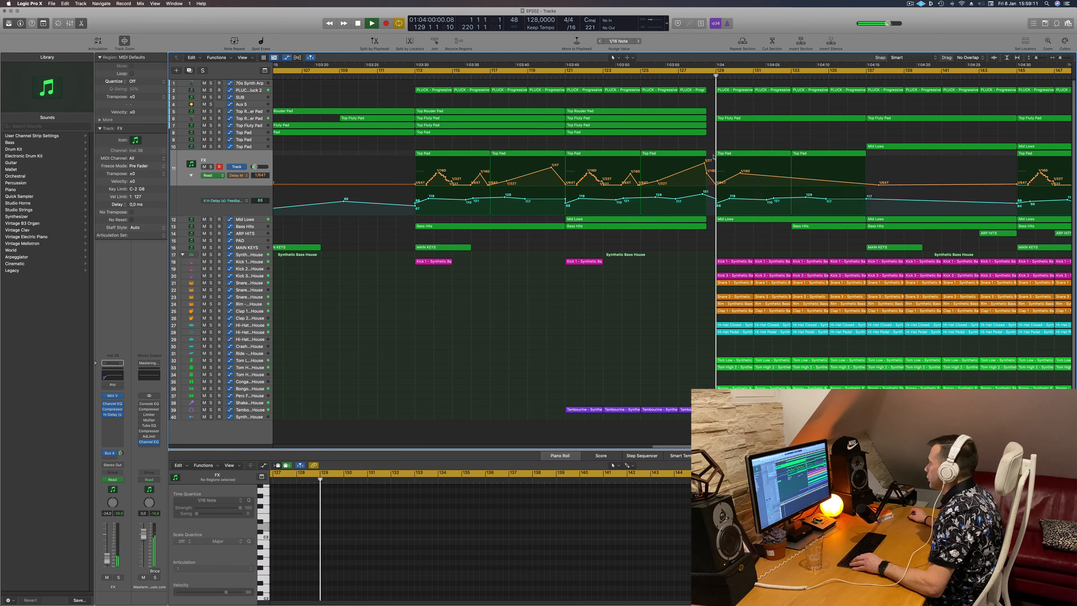
left_click(740, 168)
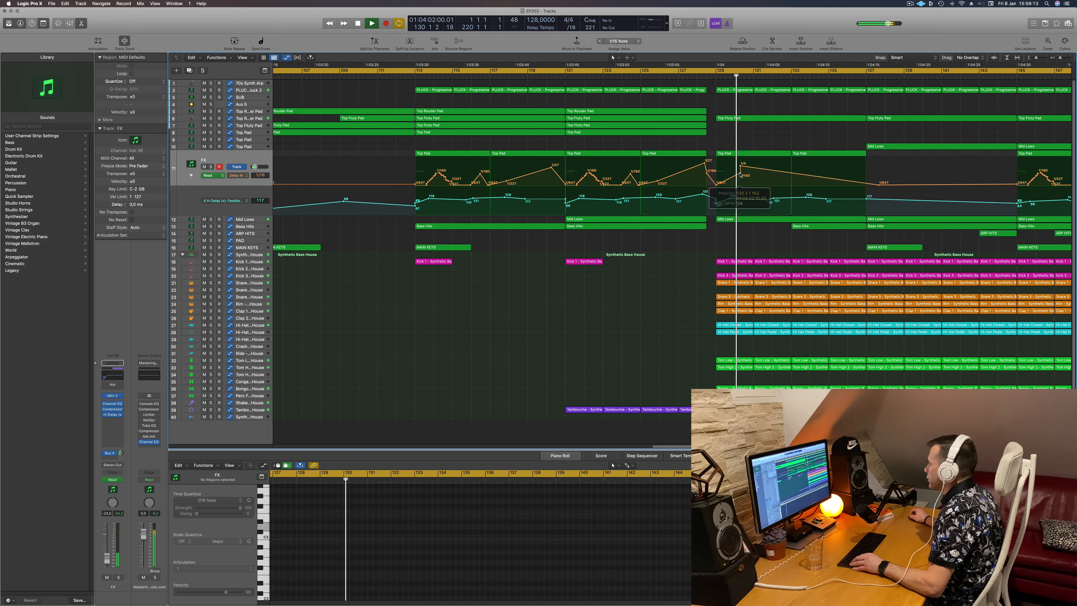
- Reposition the FX track's Delay BPM peak to about 1/47 after bar 130, replaying from bar 129
left_click(712, 79)
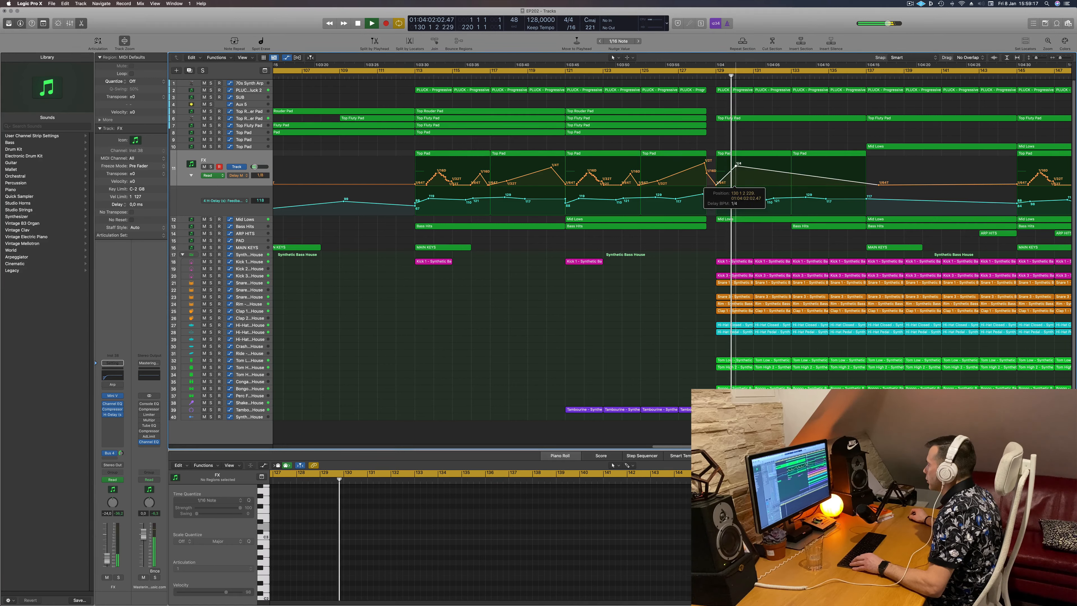
left_click_drag(727, 166, 721, 183)
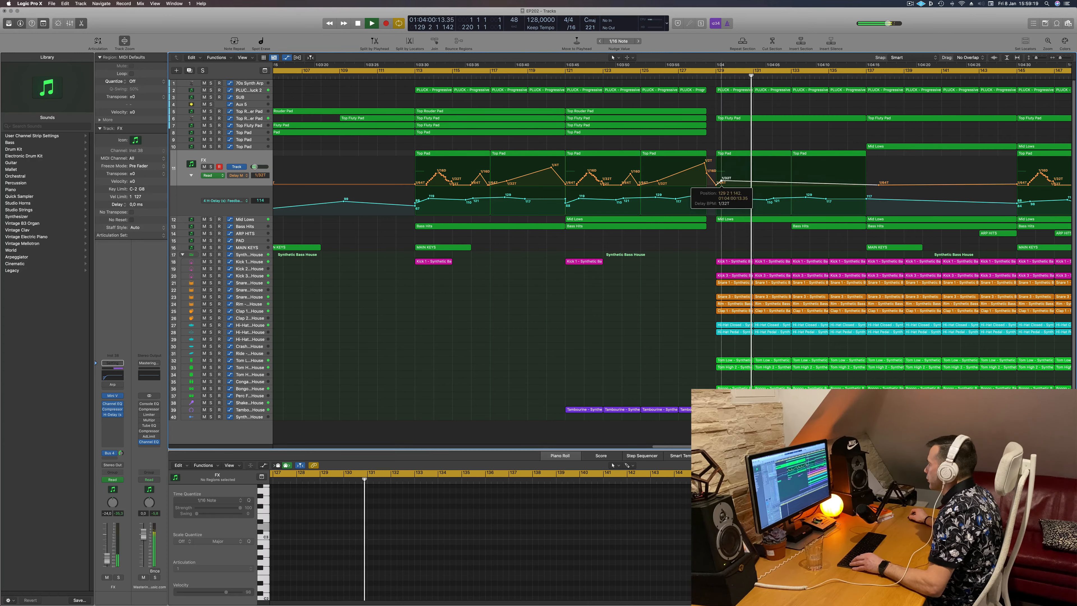
left_click(713, 78)
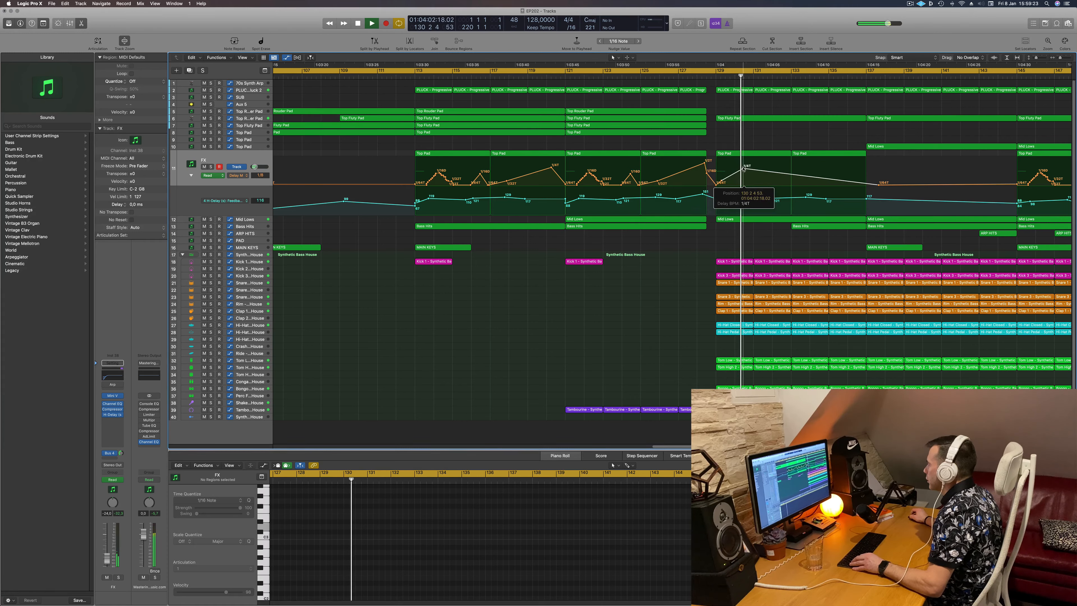
- Raise the FX track's Feedback point near bar 131 to about 152 and audition the track in solo
left_click(710, 78)
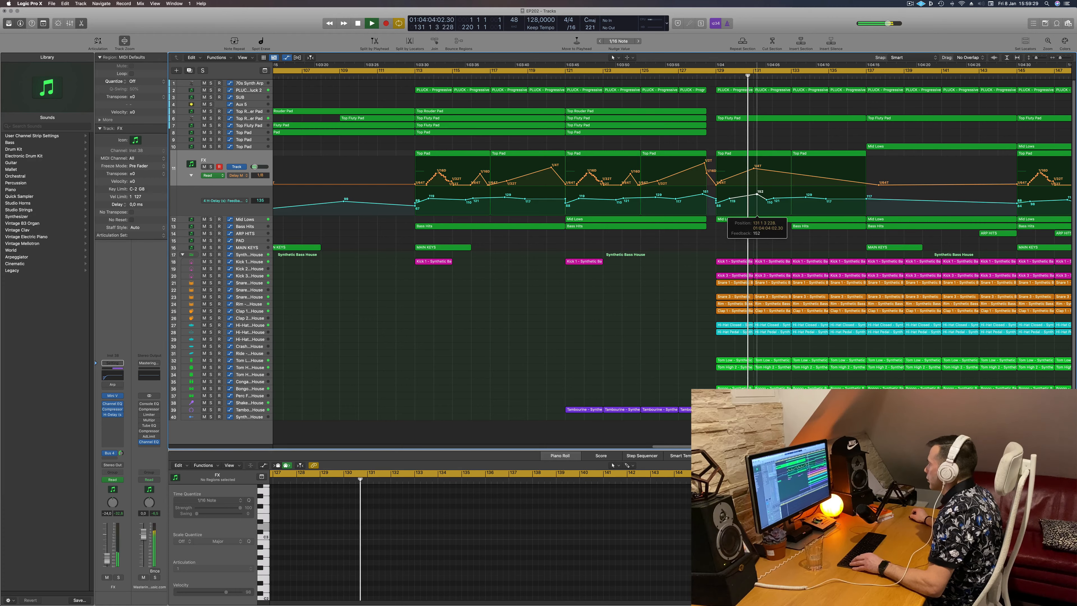
left_click(712, 78)
left_click(210, 167)
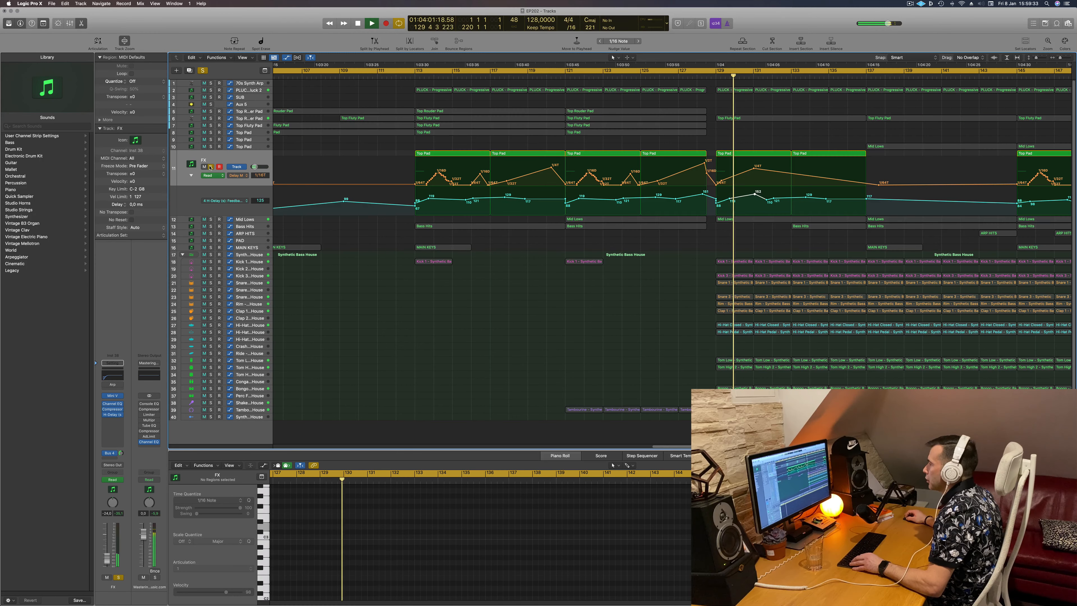
left_click(211, 166)
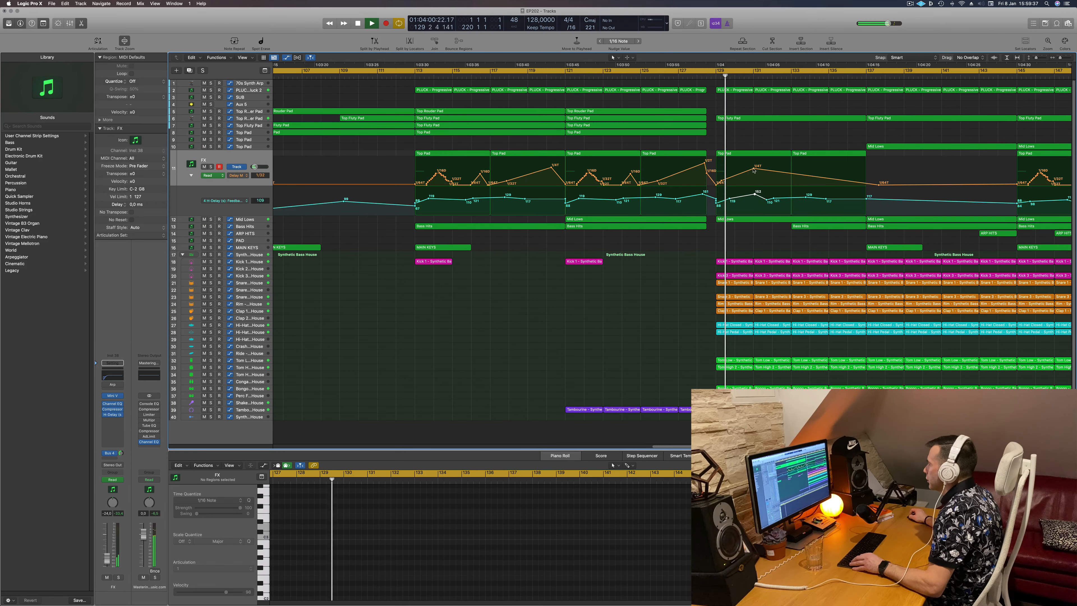
- Lower the FX track's Delay BPM curve around bar 131 and raise it to about 1/16 at bar 133
left_click(739, 174)
left_click_drag(739, 174, 754, 181)
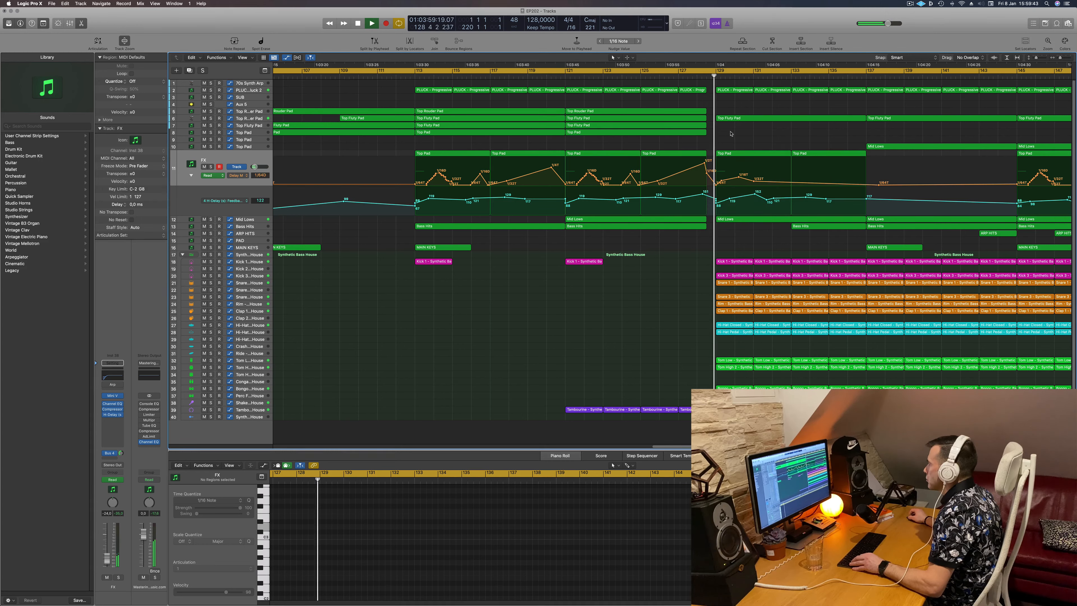
left_click(790, 182)
left_click_drag(790, 180, 790, 174)
left_click(716, 124, "shift")
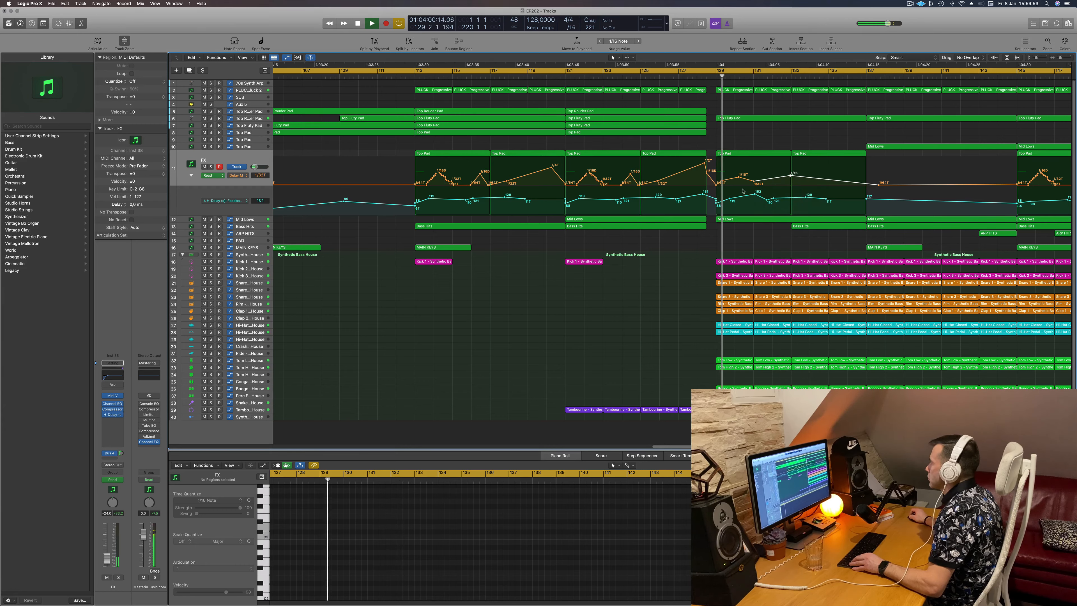
- Lower the FX track's Feedback point near bar 131 and raise the Delay BPM curve to about 1/8 near bar 135
left_click_drag(754, 193, 755, 197)
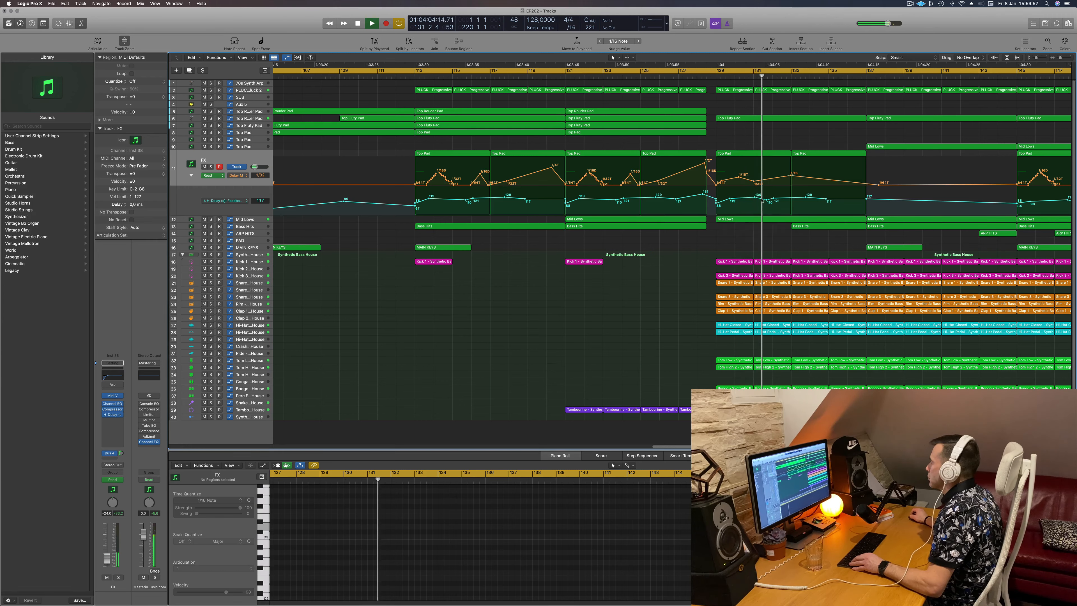
left_click(773, 198)
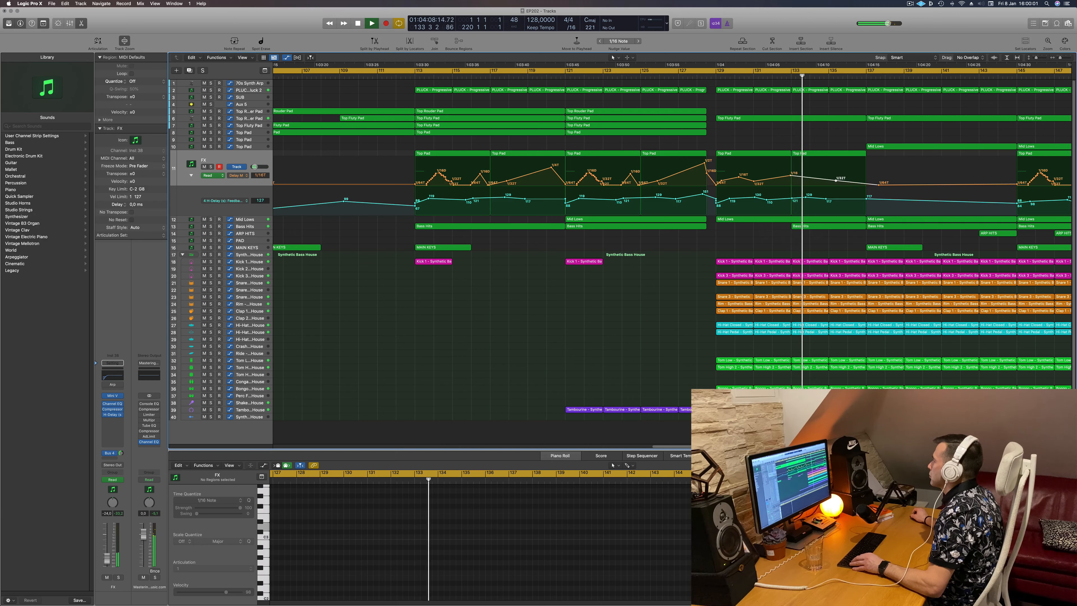
left_click_drag(834, 183, 830, 171)
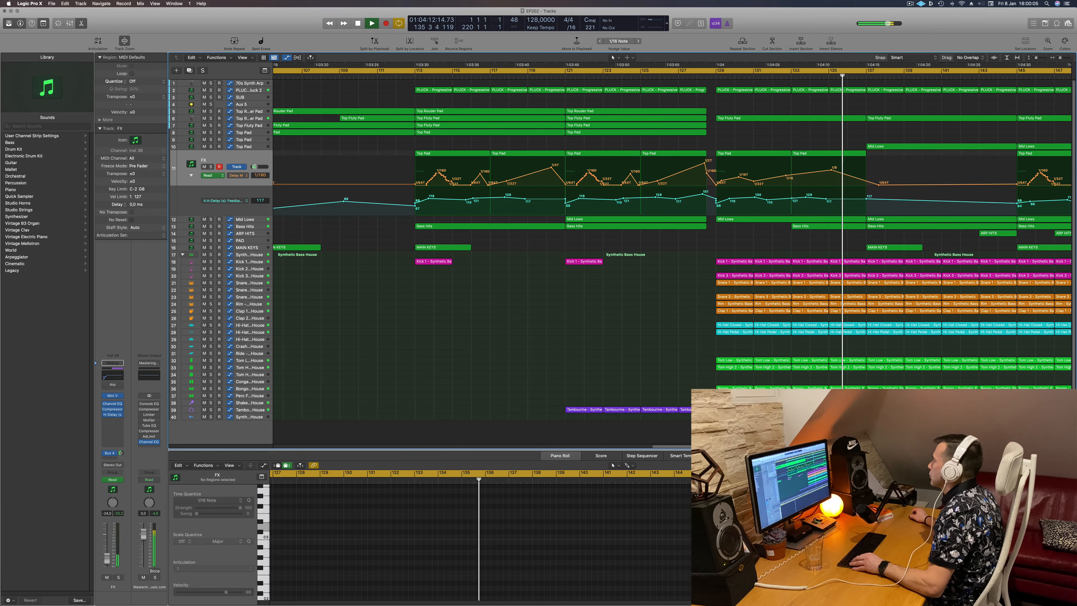
- Raise the FX track's Delay BPM point just before bar 137 to about 1/47, replaying from around bars 133 and 129
key("comma")
key("comma")
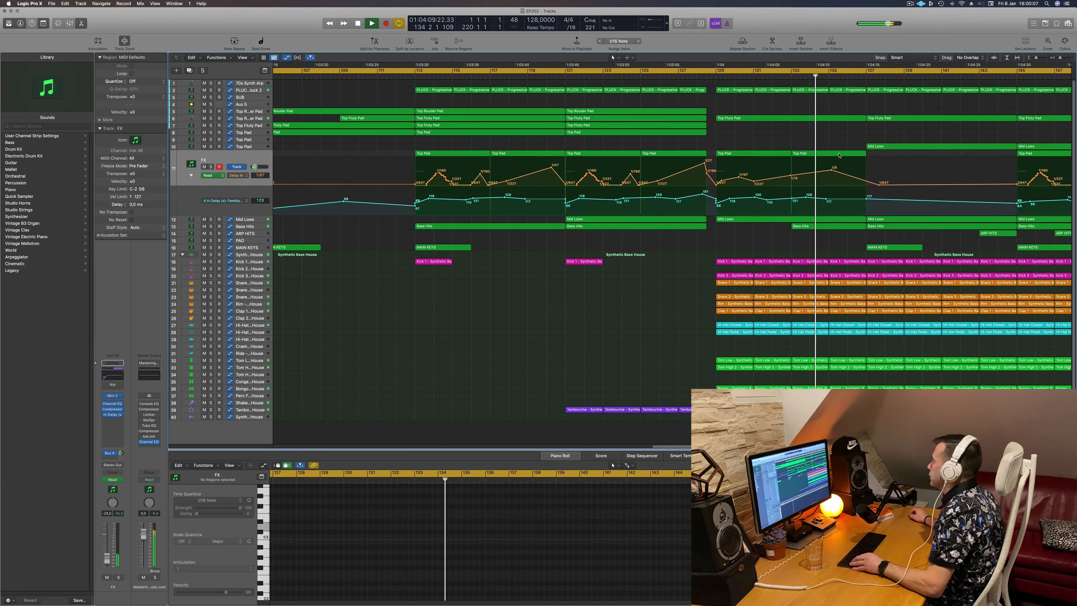
left_click_drag(864, 179, 865, 168)
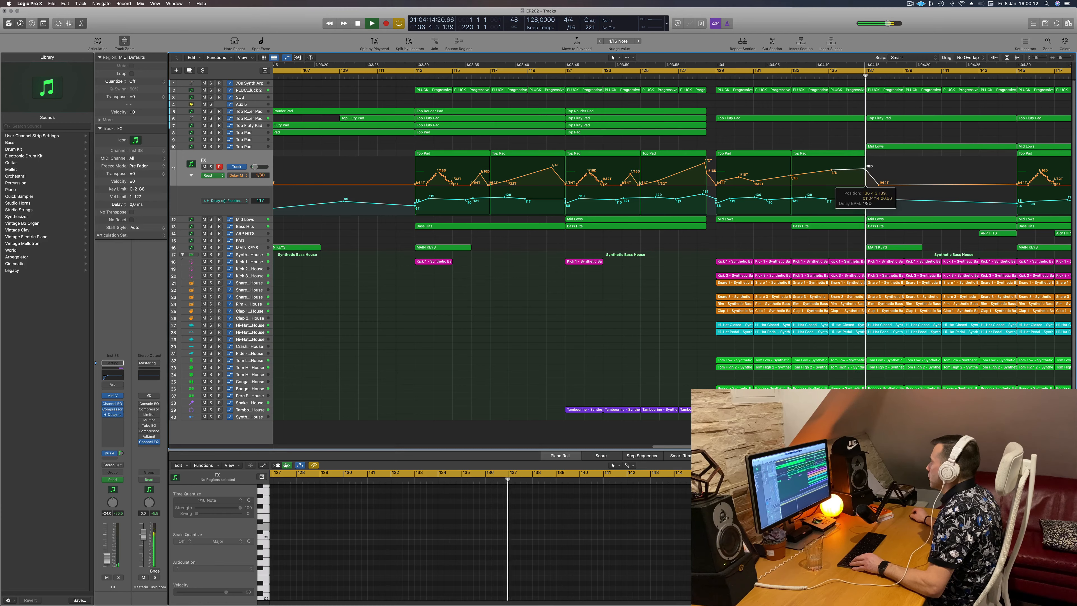
left_click(784, 75)
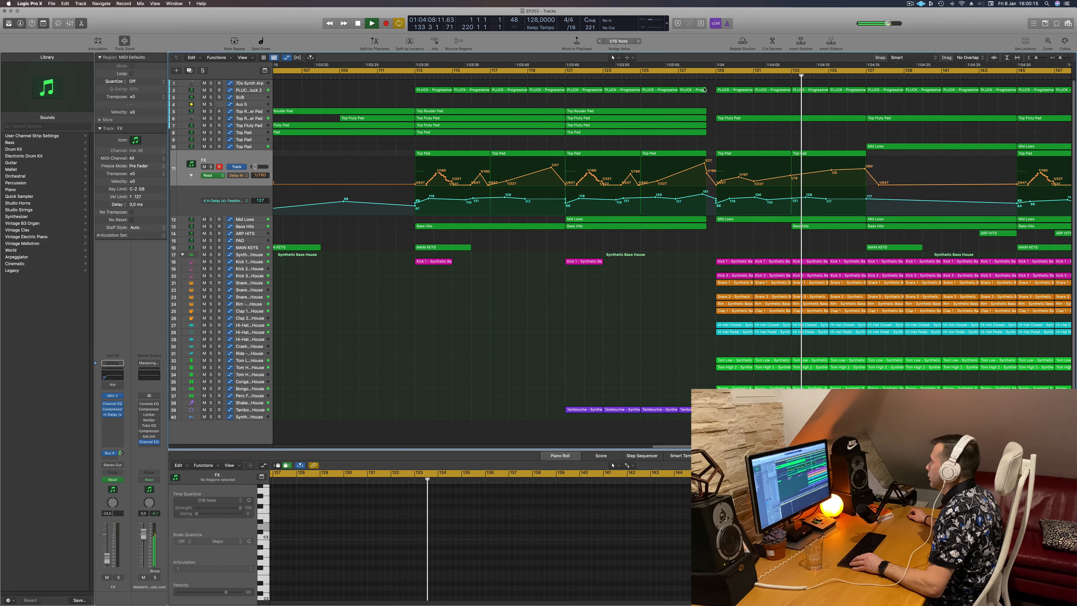
left_click(715, 75)
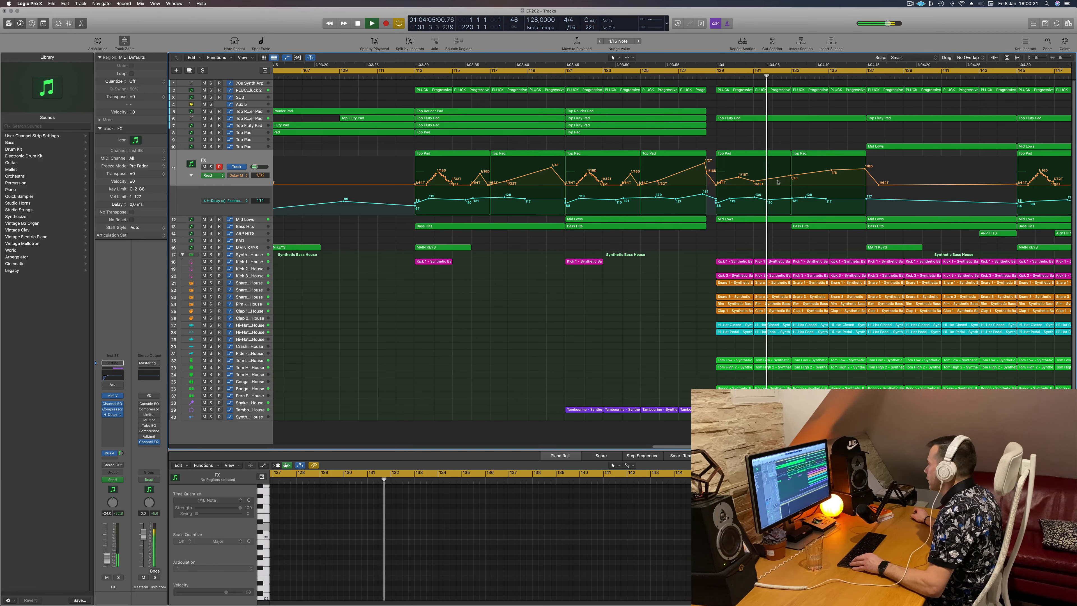
left_click(791, 176)
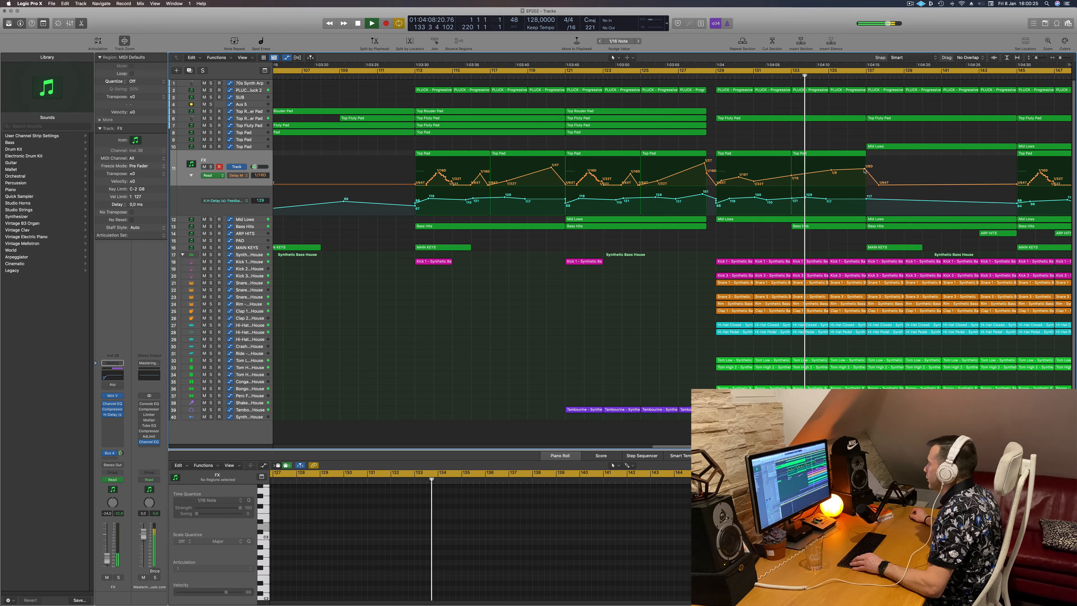
left_click_drag(863, 169, 865, 167)
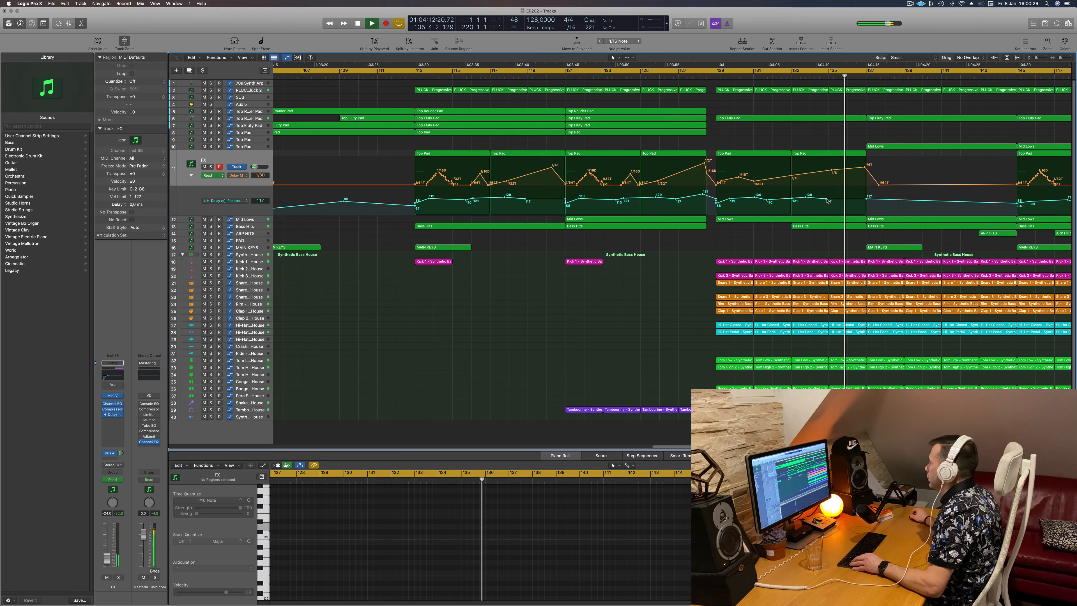
- Shape the FX track's Feedback automation to reach about 143 just before bar 137 and drop steeply at that bar
left_click_drag(824, 201, 866, 196)
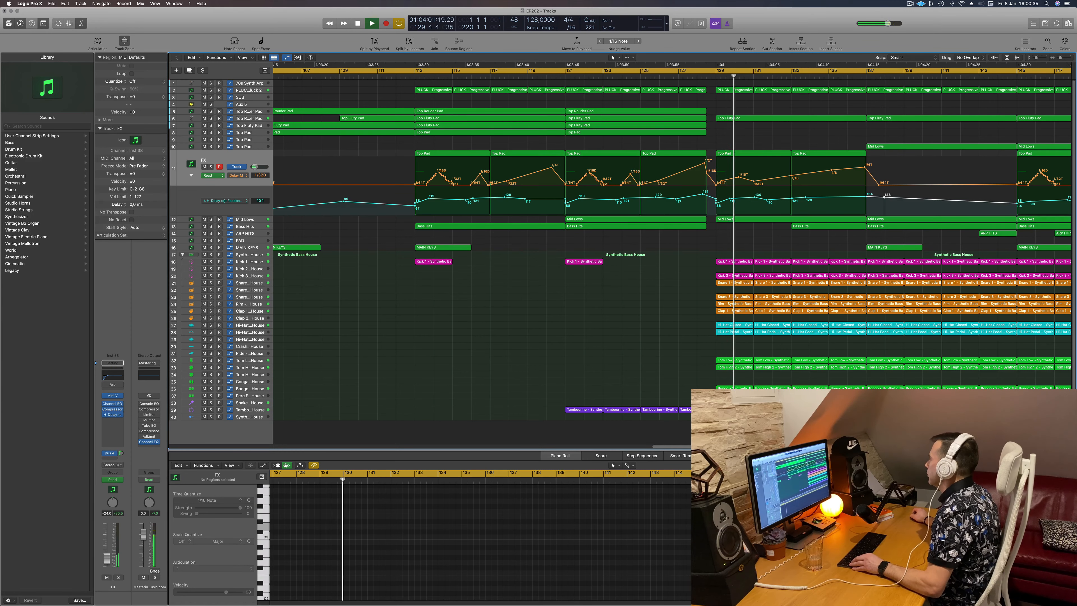
left_click_drag(885, 201, 885, 213)
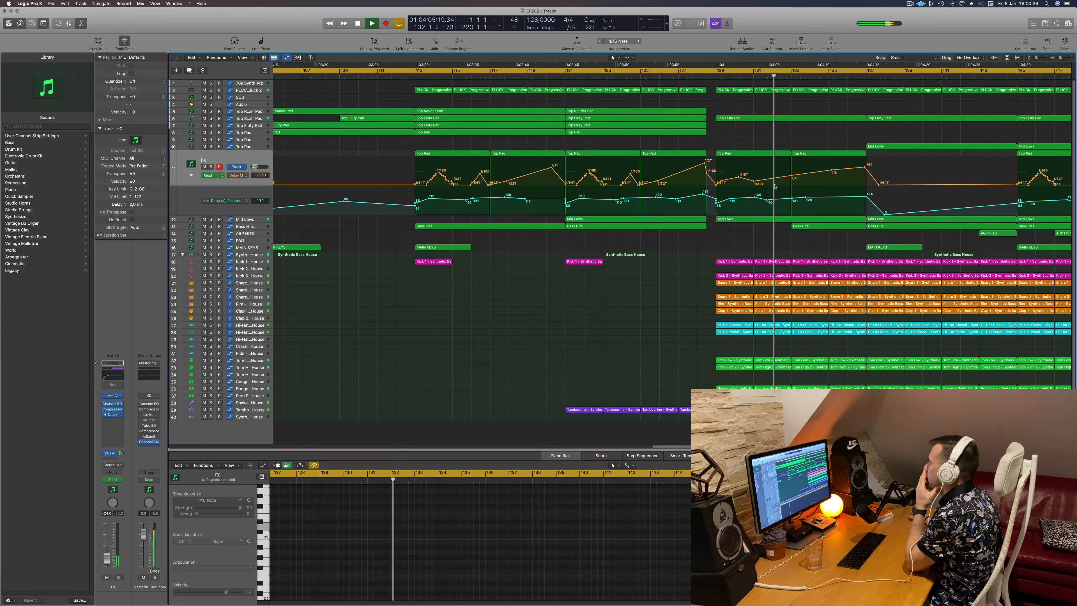
left_click(794, 199)
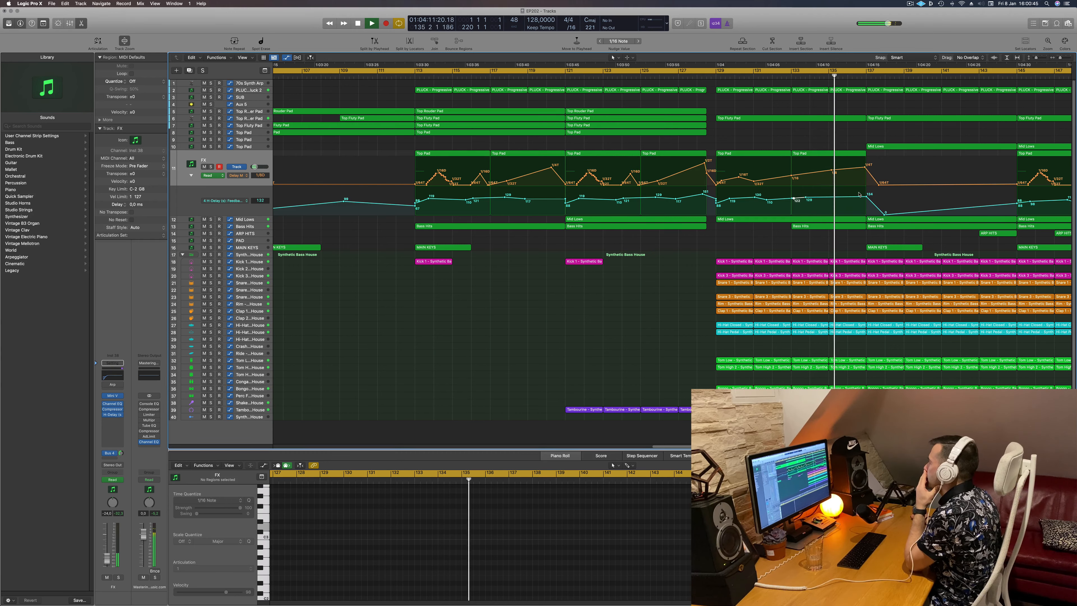
left_click_drag(866, 196, 866, 195)
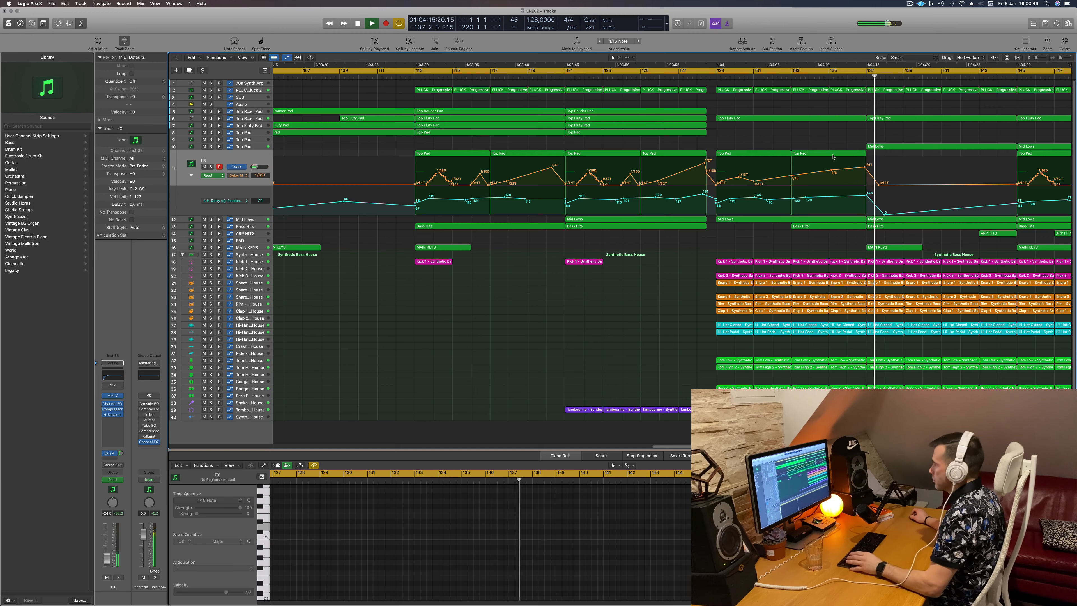
left_click(825, 76)
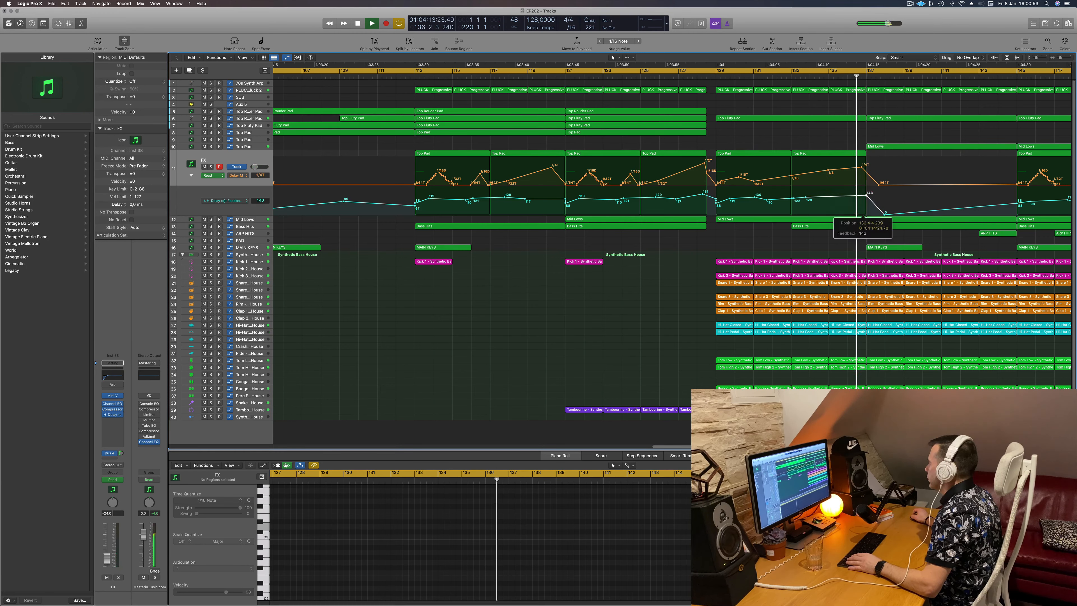
left_click_drag(886, 217, 866, 215)
- Replay from just before bar 129 and review the delay automation across the wider arrangement
left_click(703, 77)
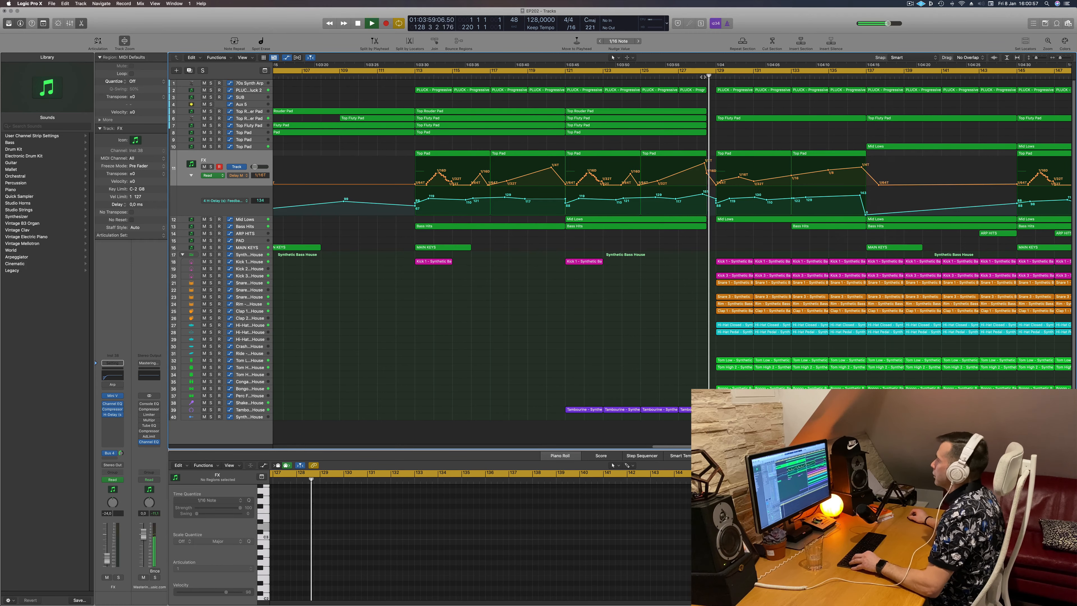
key("super+Left")
key("super+Left")
key("super+Left")
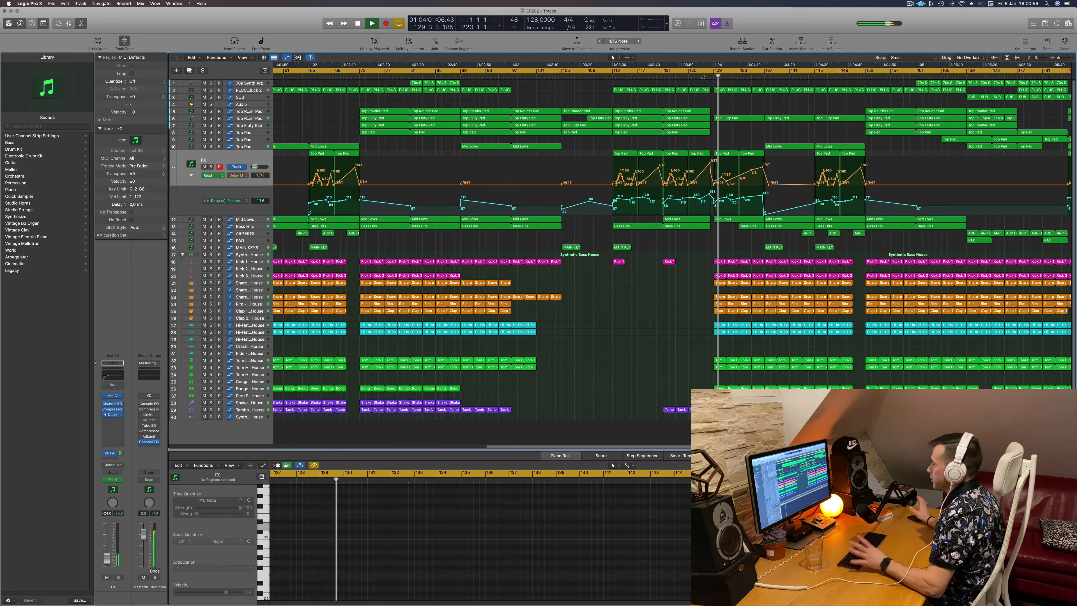